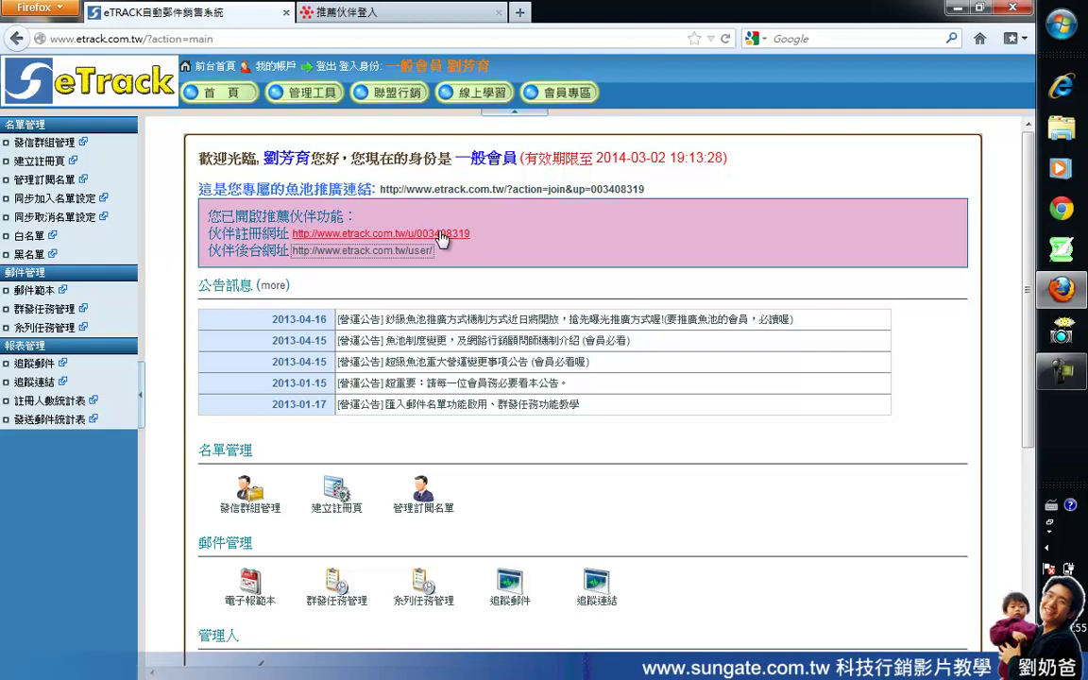
Step: Open the 伙伴註冊網址 sign-up page, enter account name damon and check its availability
click(423, 234)
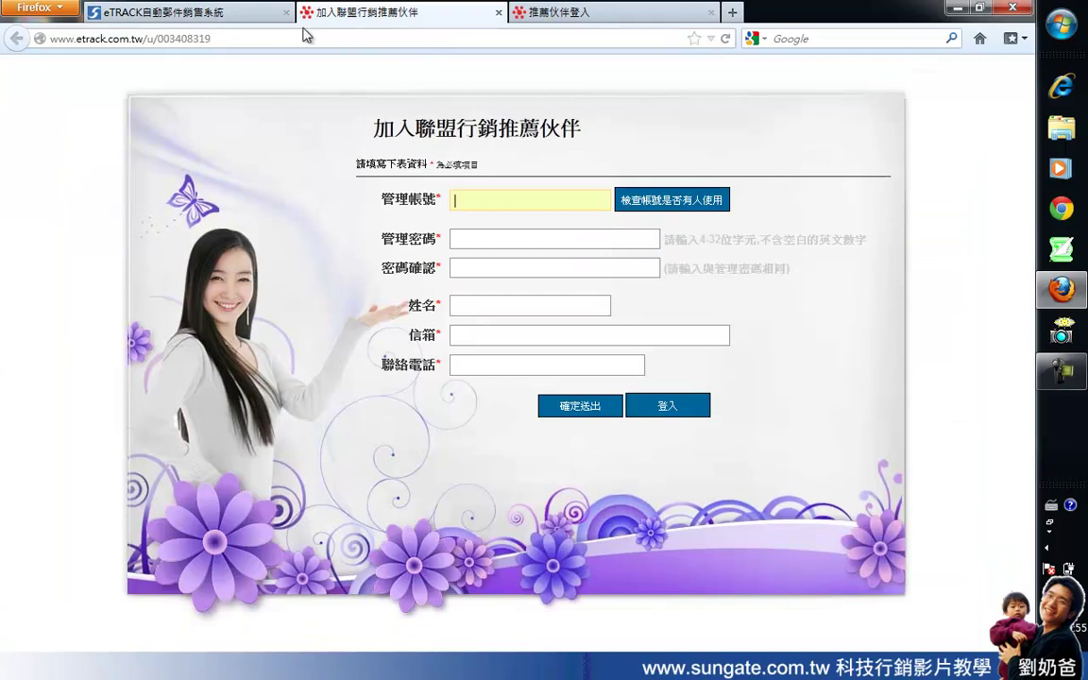
drag(355, 112, 583, 133)
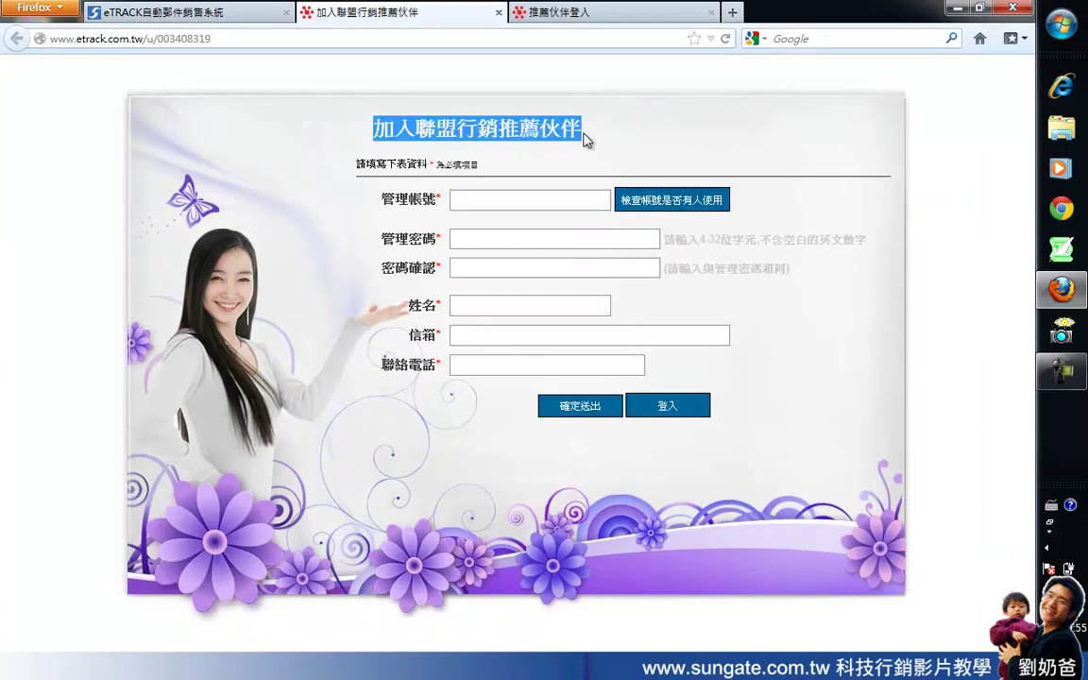
click(539, 200)
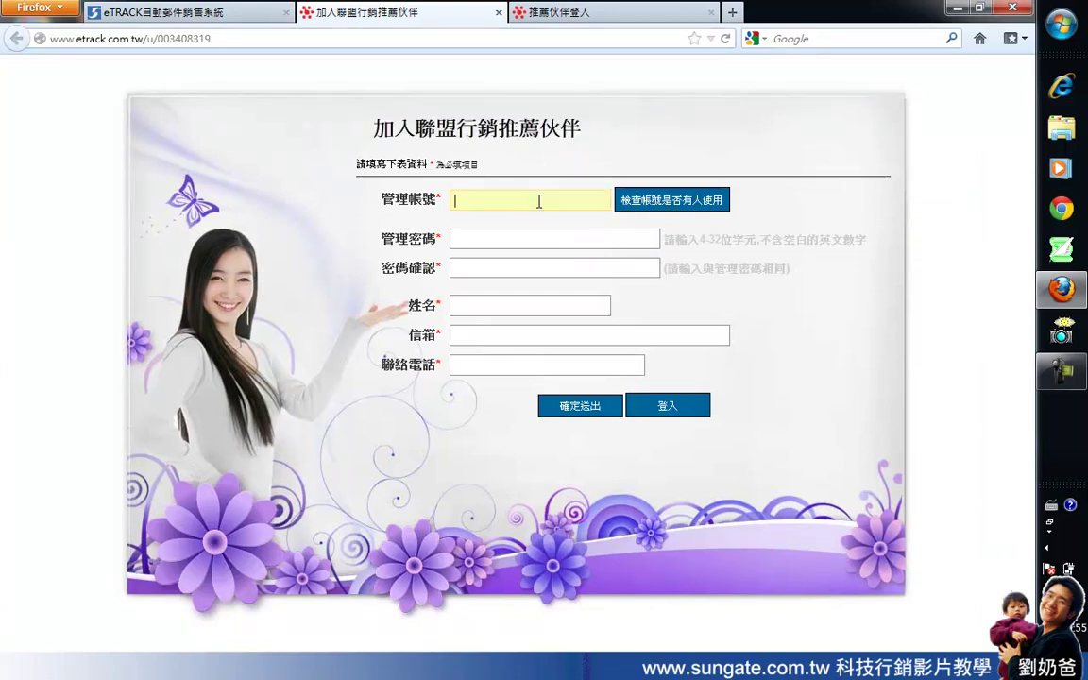
text(damon)
click(660, 204)
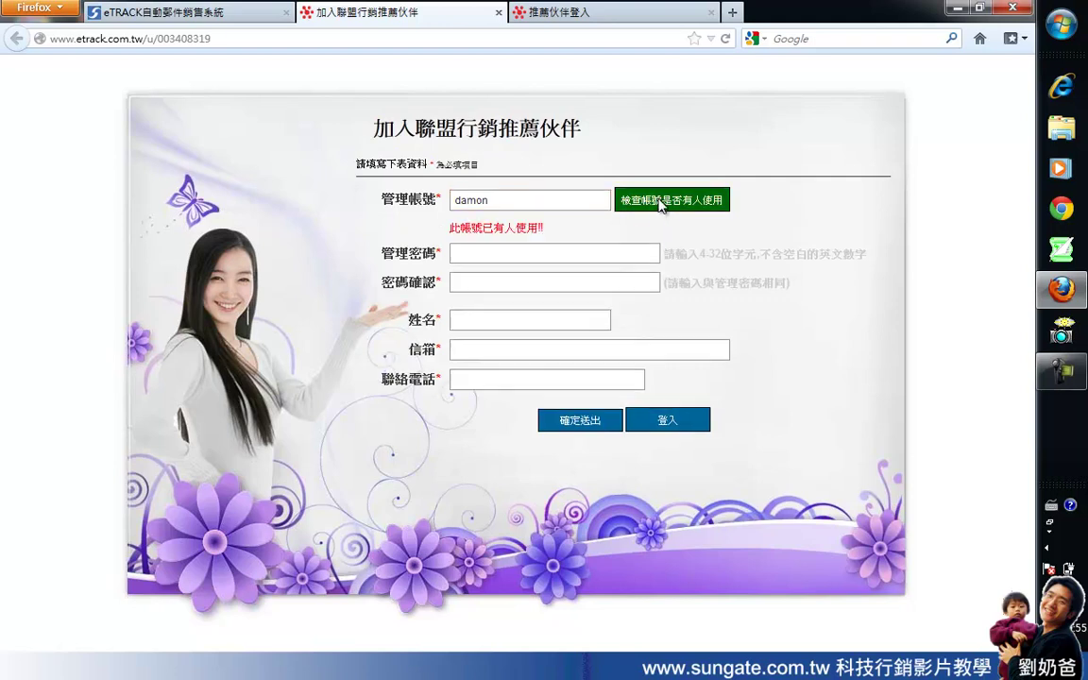
Step: Change the 管理帳號 account name to damon002 and recheck that it is available
click(499, 202)
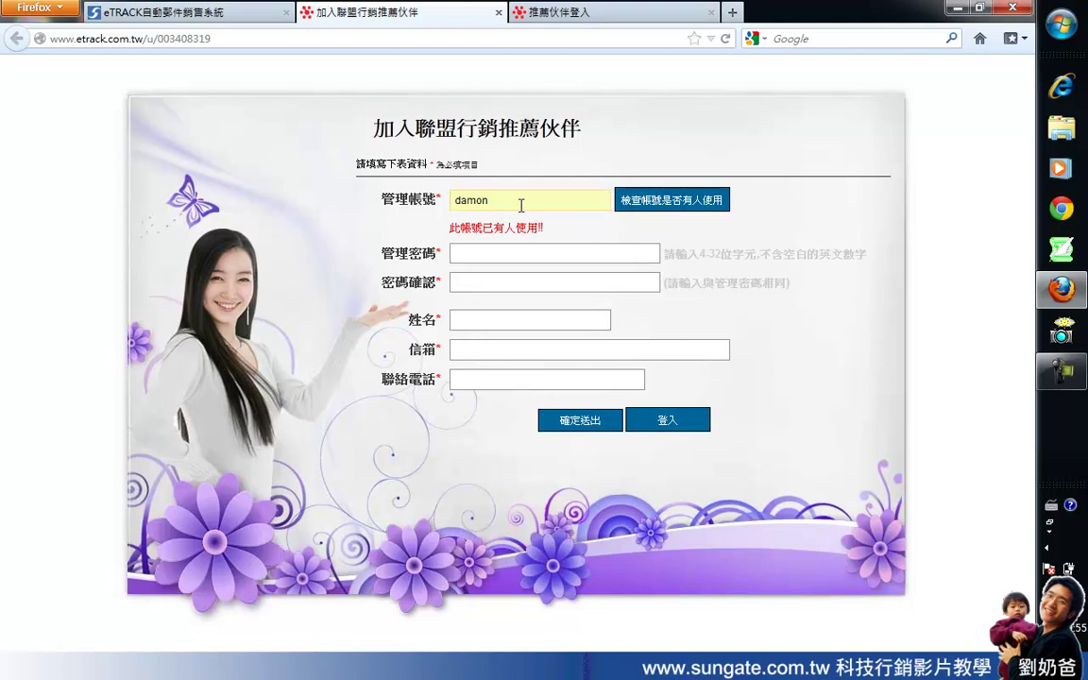
text(12)
click(502, 251)
drag(489, 202, 513, 203)
text(002)
click(536, 236)
Step: Enter the account password in 管理密碼 and repeat it in 密碼確認
click(515, 255)
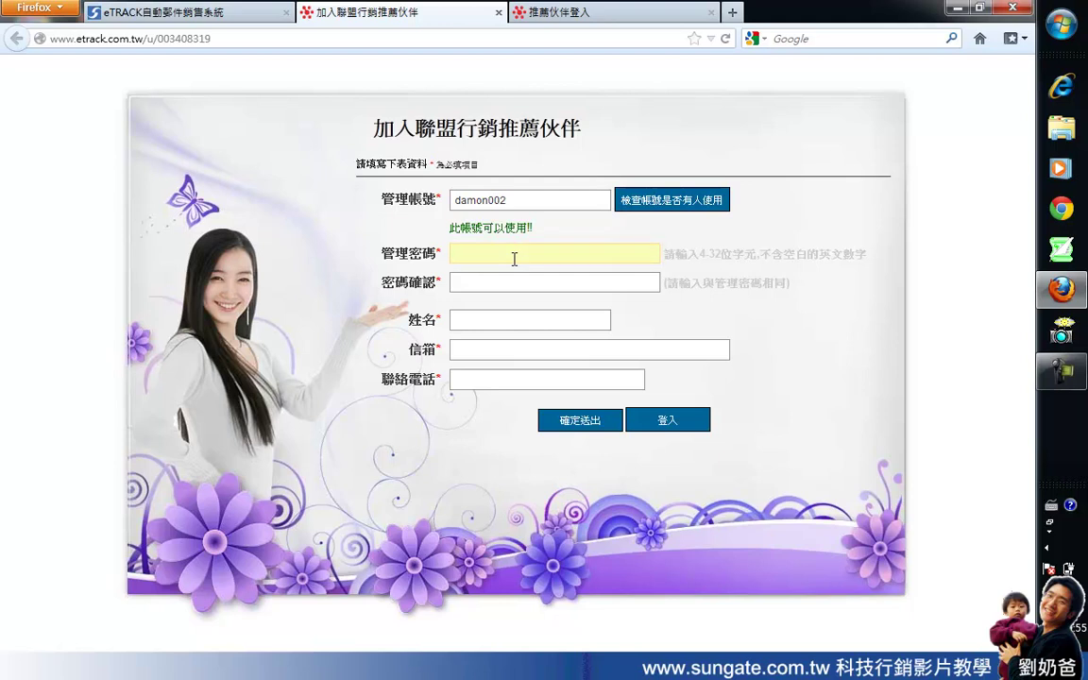
text(123456)
click(511, 281)
text(123456)
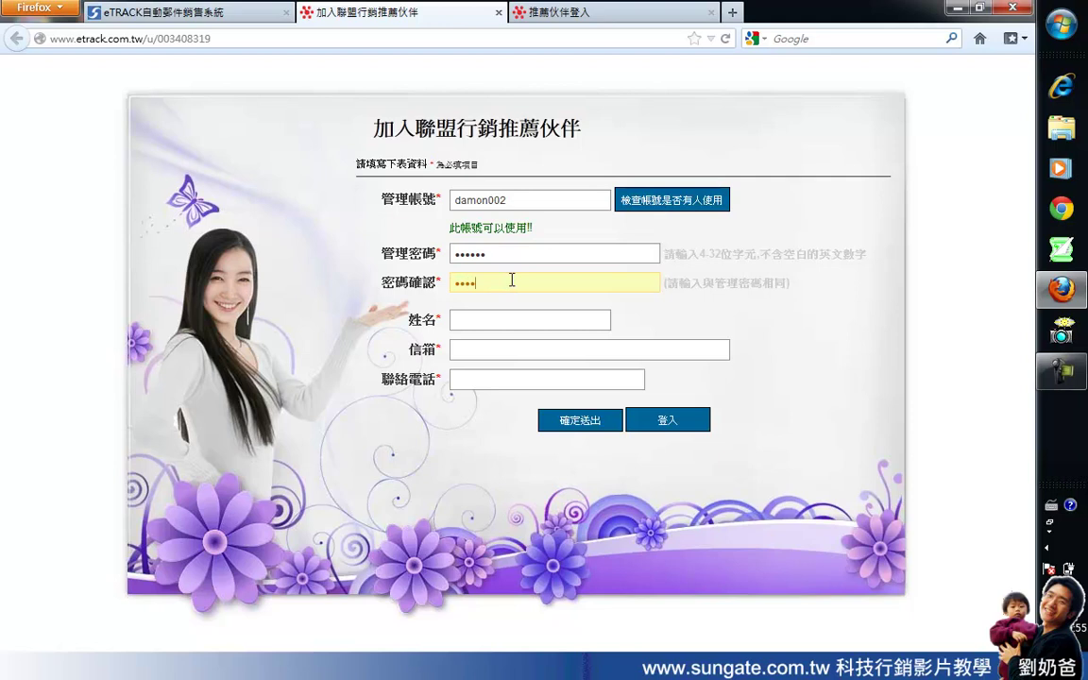
Step: Enter the contact's full name in the 姓名 field
click(507, 312)
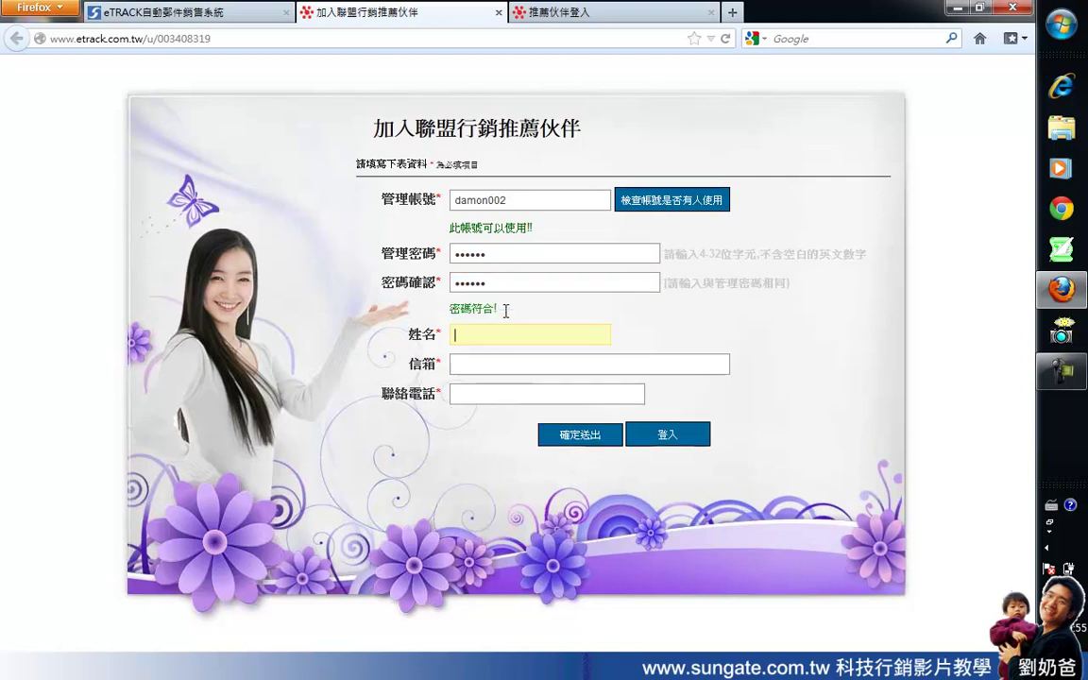
text(d)
key(BackSpace)
text(DD)
key(BackSpace)
key(BackSpace)
text(l)
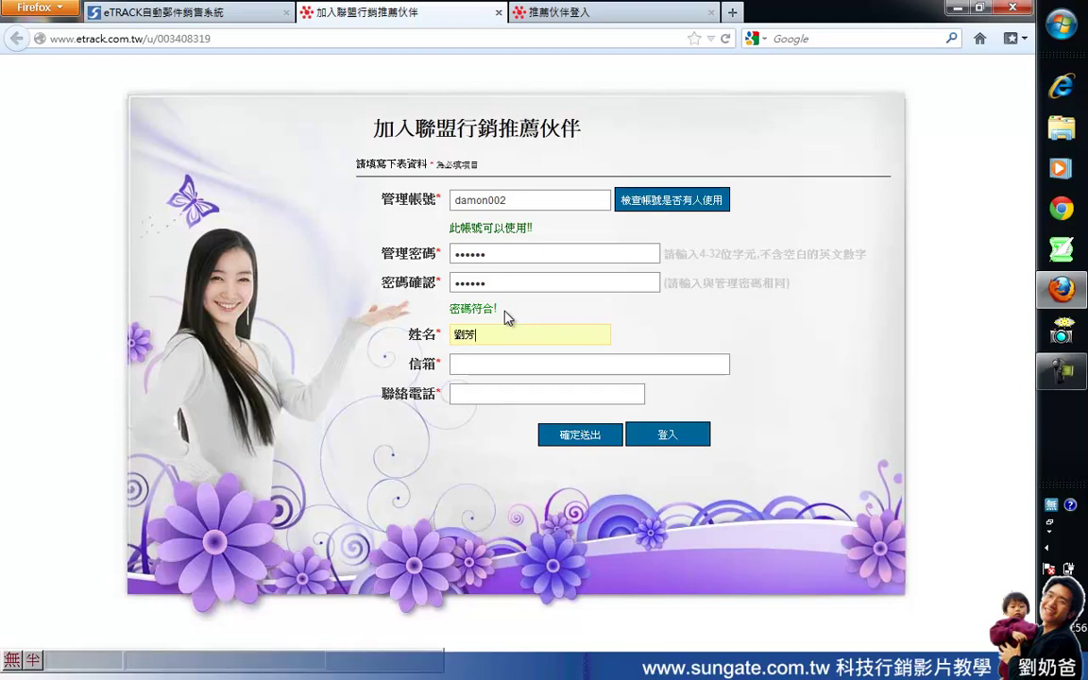
key(Tab)
Step: Replace the suggested 信箱 entry with the contact's e-mail address
key(Down)
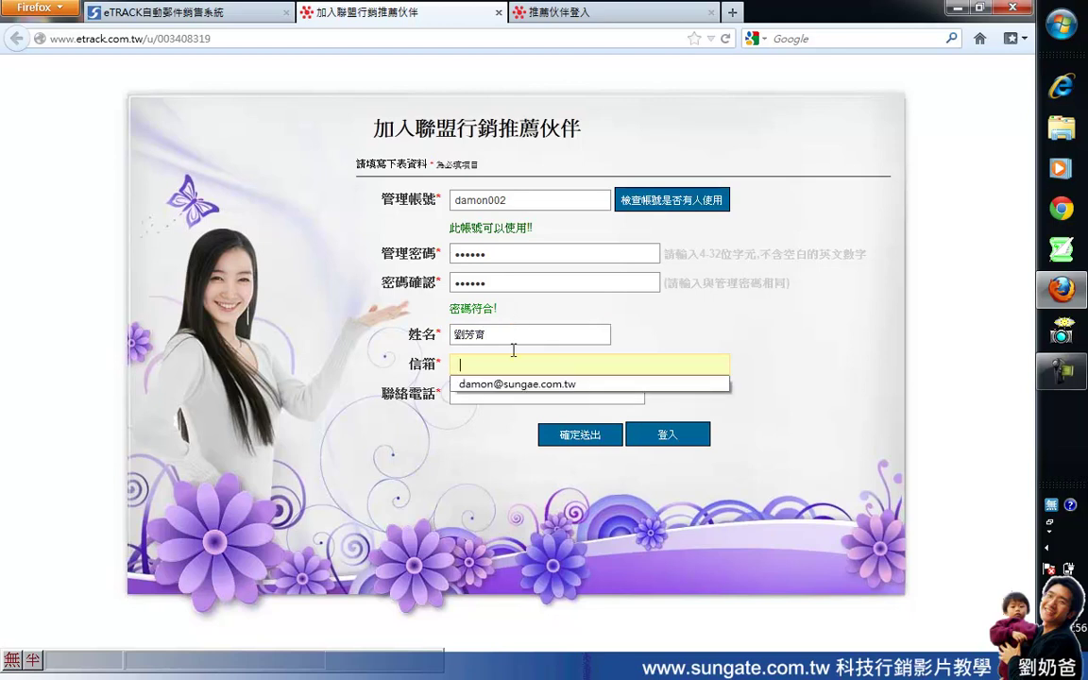
click(514, 383)
click(488, 364)
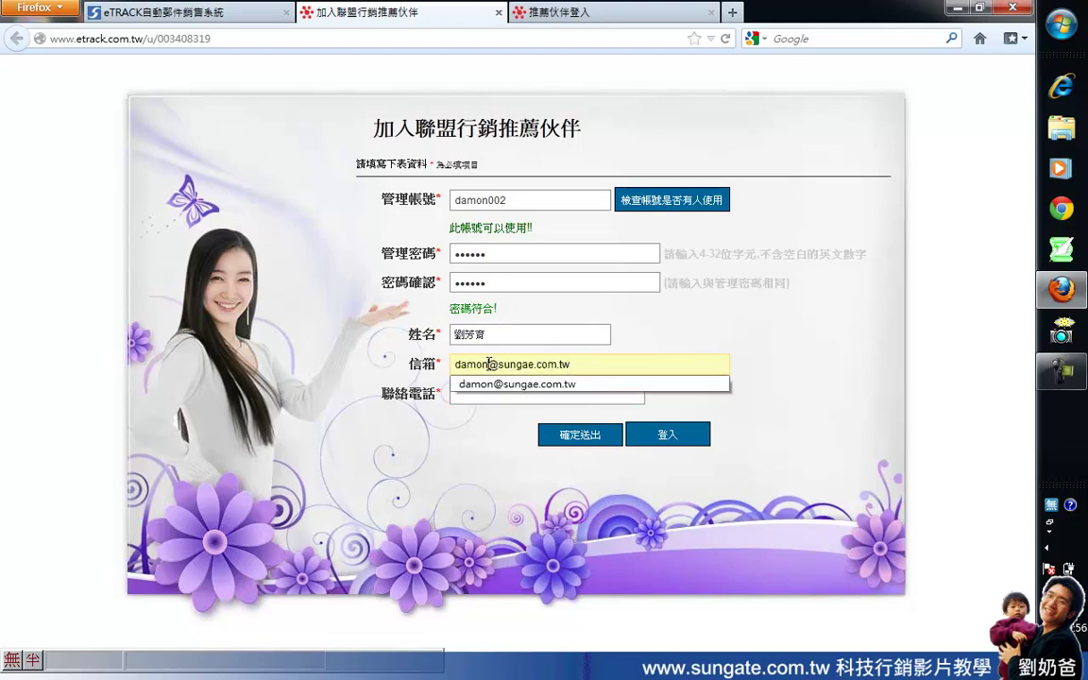
click(569, 365)
drag(570, 365, 452, 365)
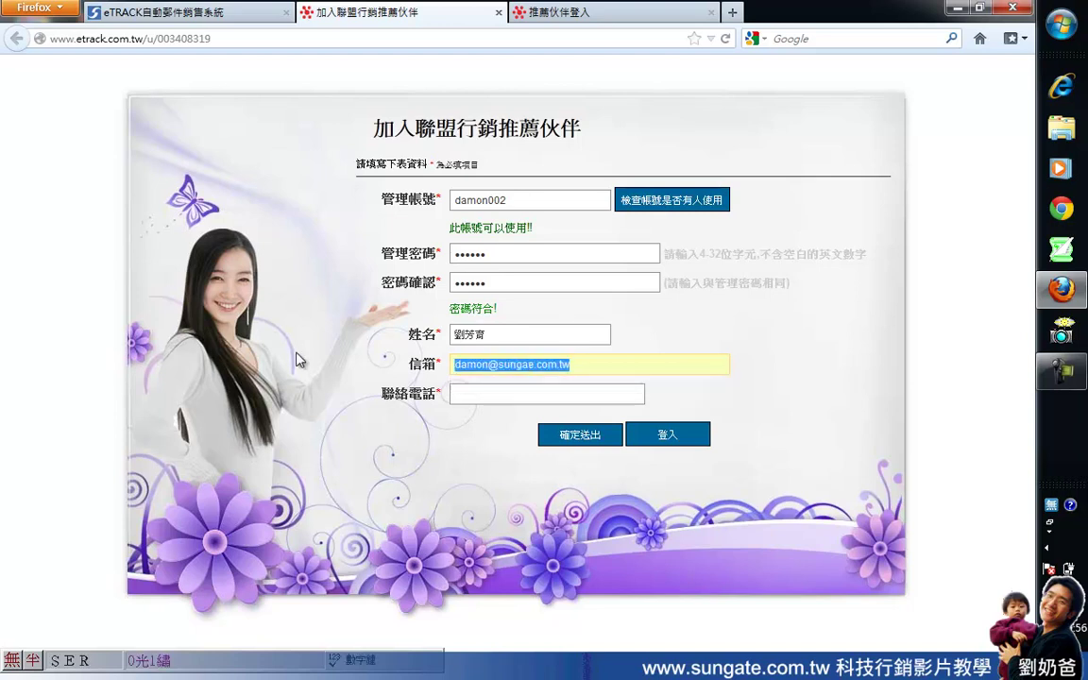
key(ctrl+space)
key(BackSpace)
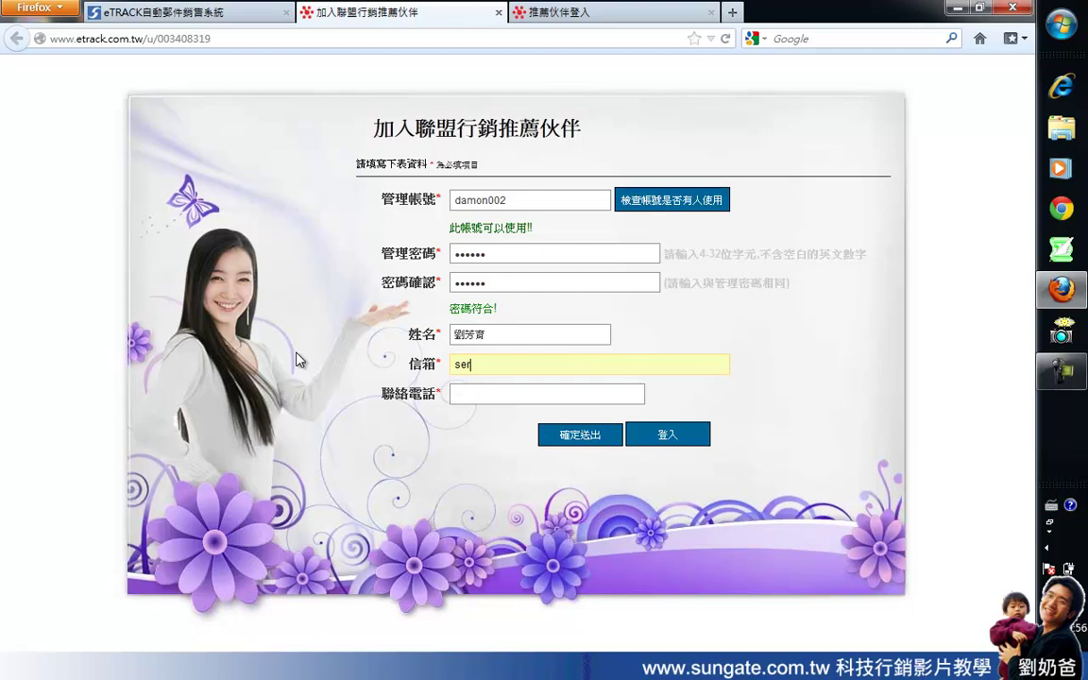
key(Tab)
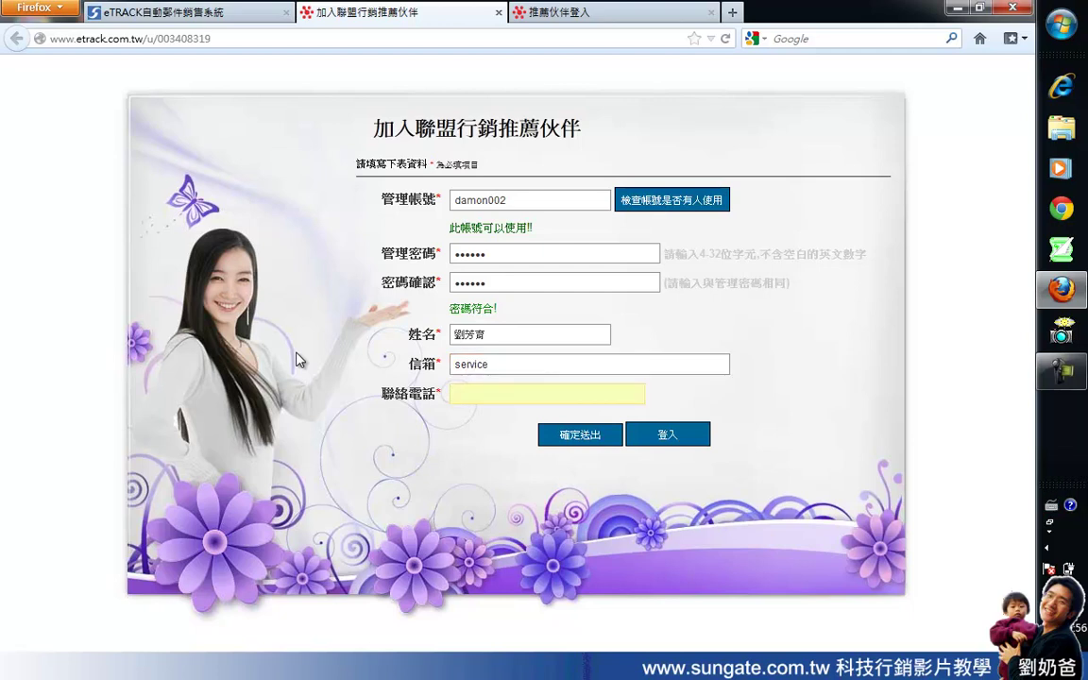
click(546, 367)
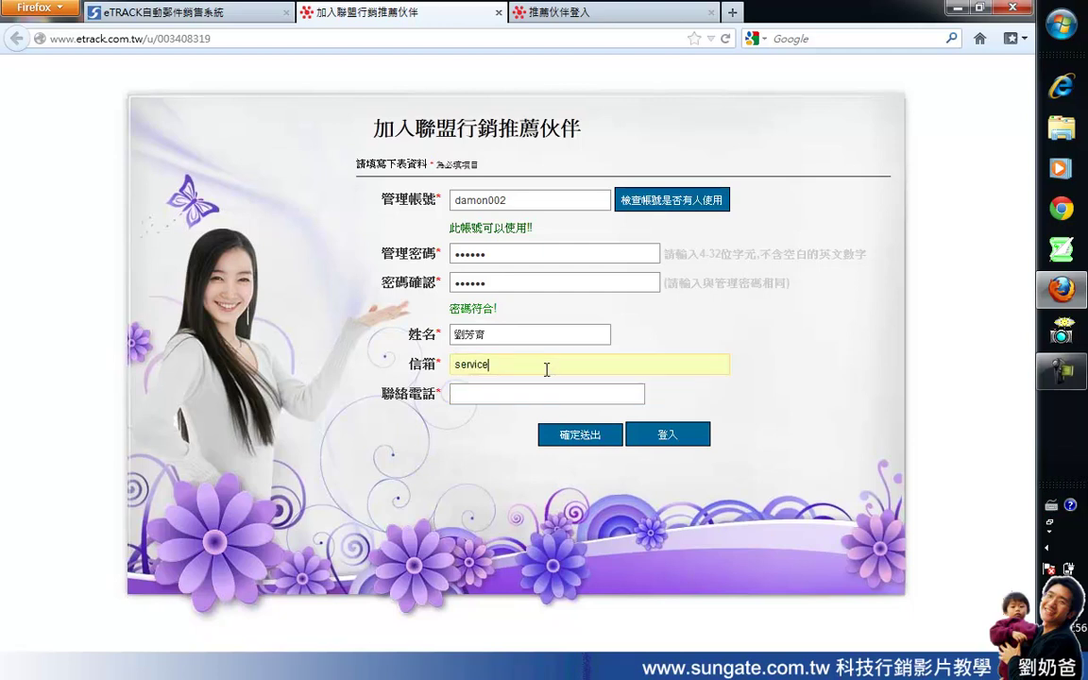
text(@sugate.com.tw)
Step: Enter the contact's phone number in 聯絡電話 and submit the registration with 確定送出
click(542, 388)
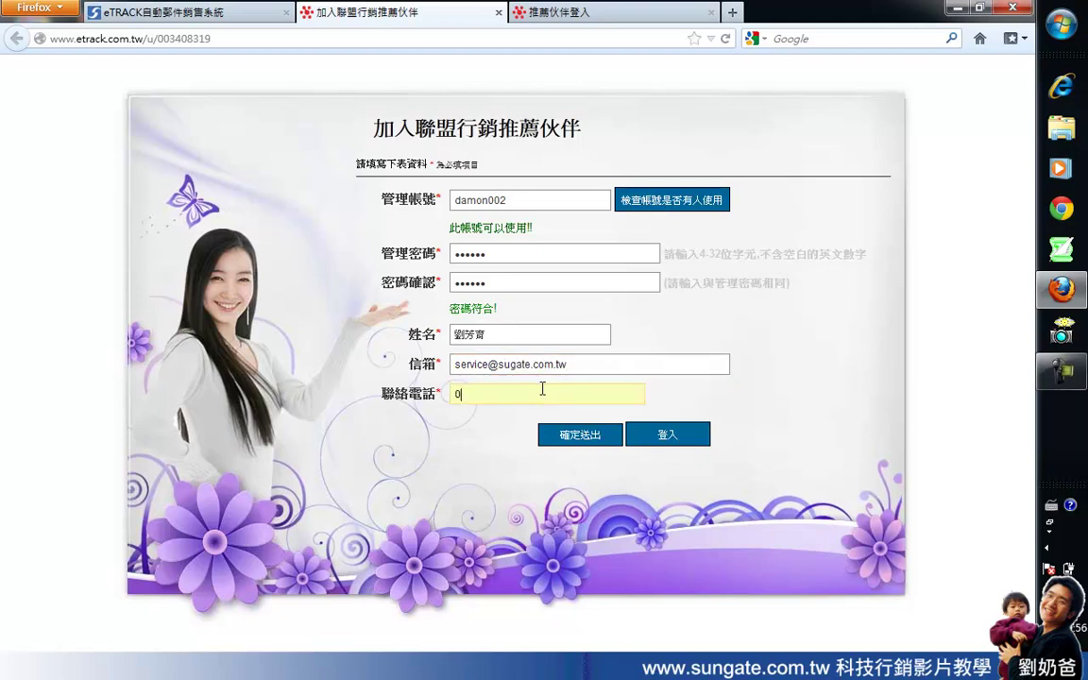
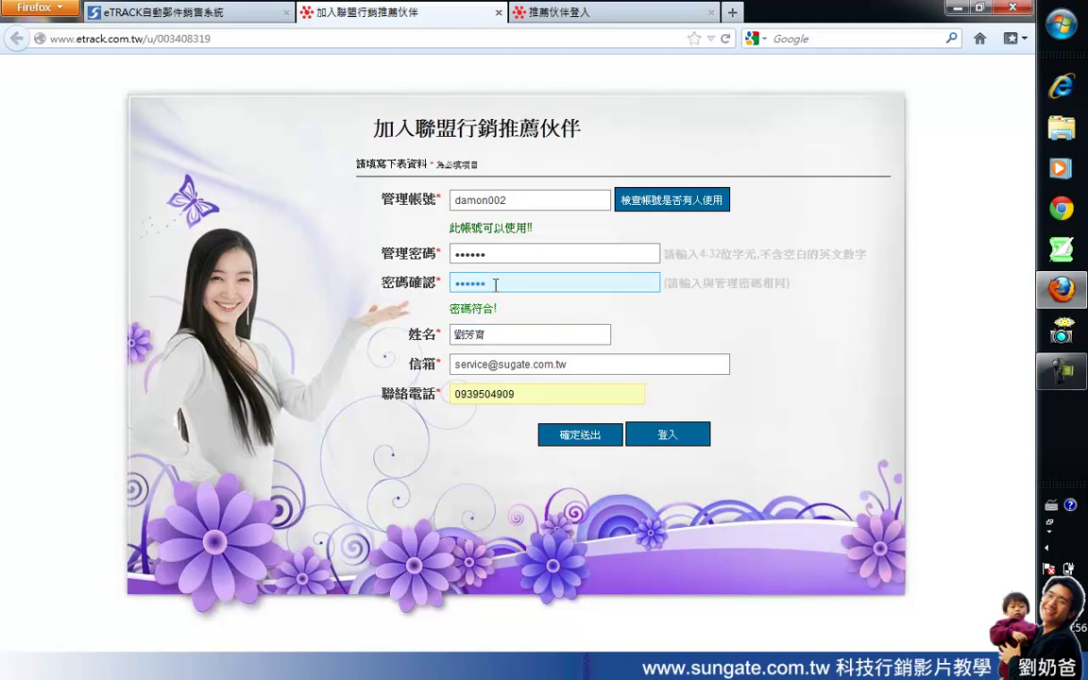
click(526, 199)
drag(526, 199, 450, 199)
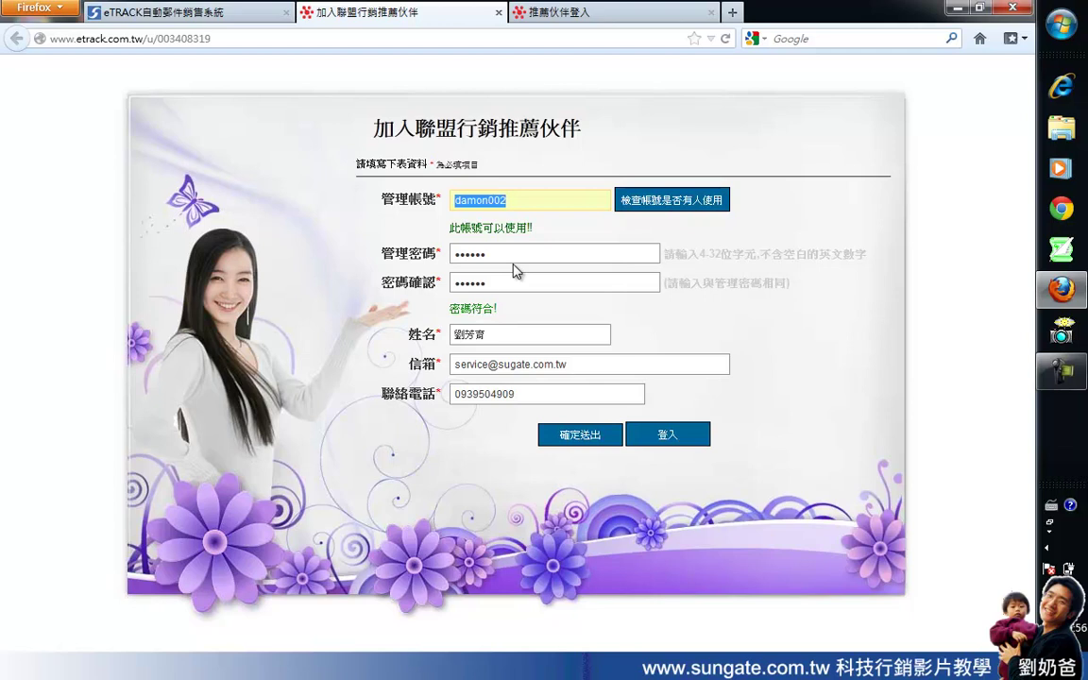
click(576, 437)
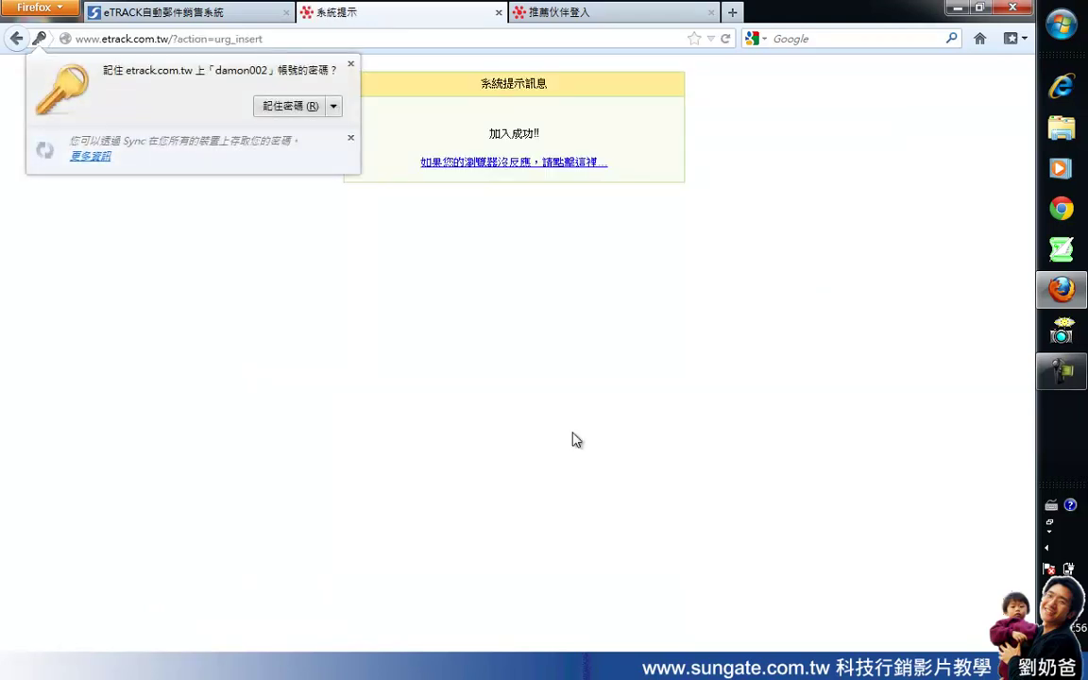
click(352, 66)
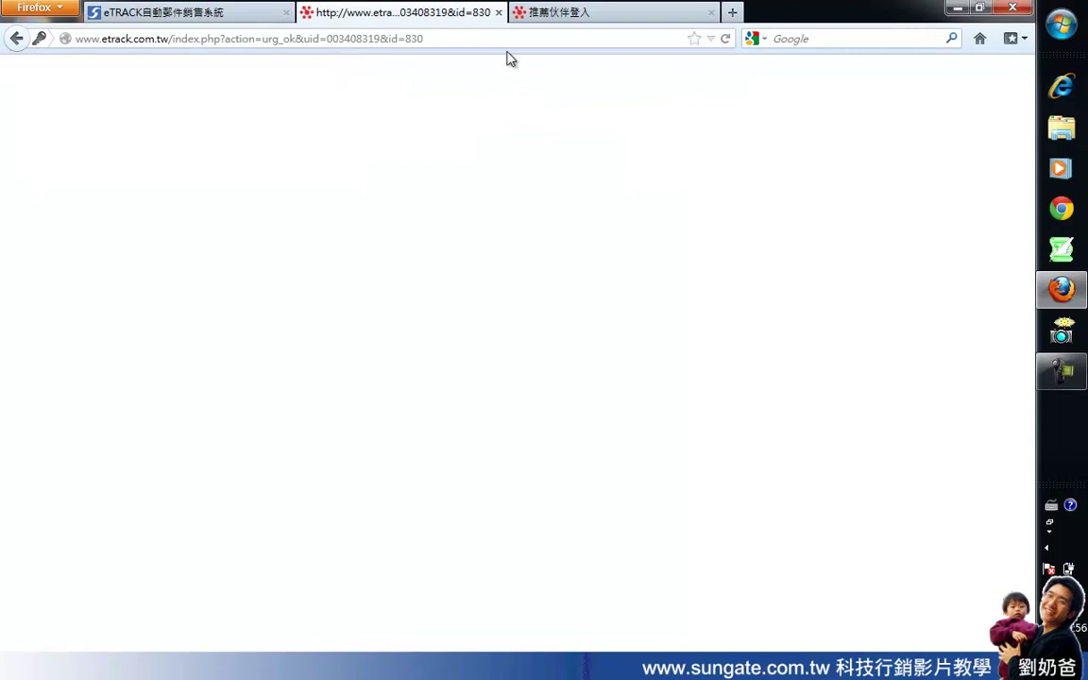
click(355, 38)
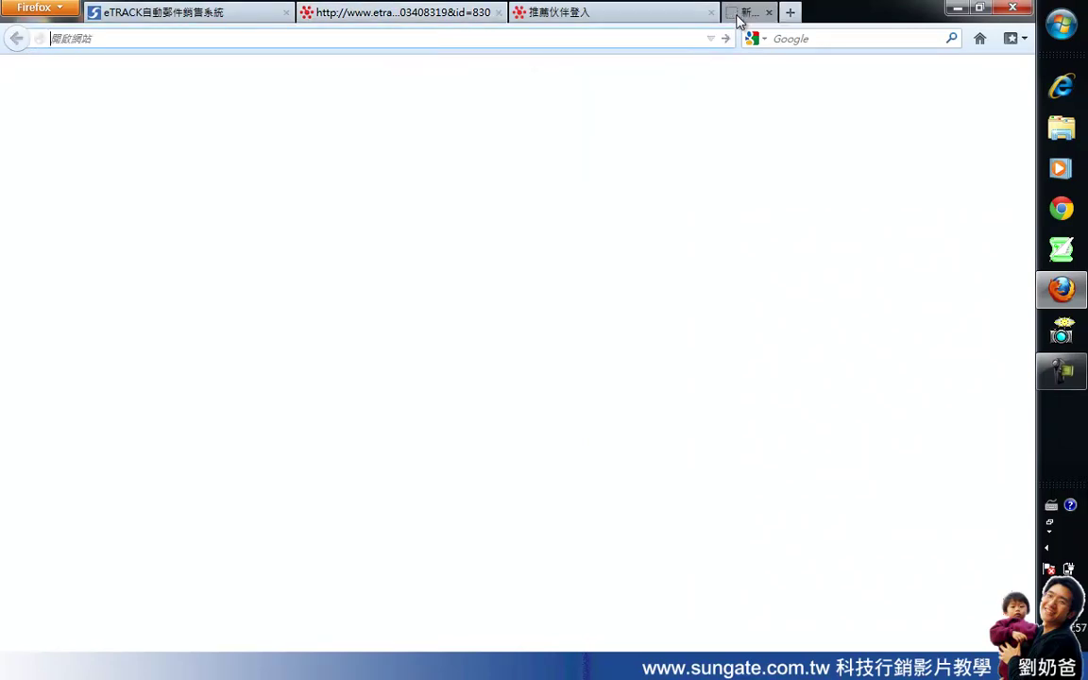
click(732, 13)
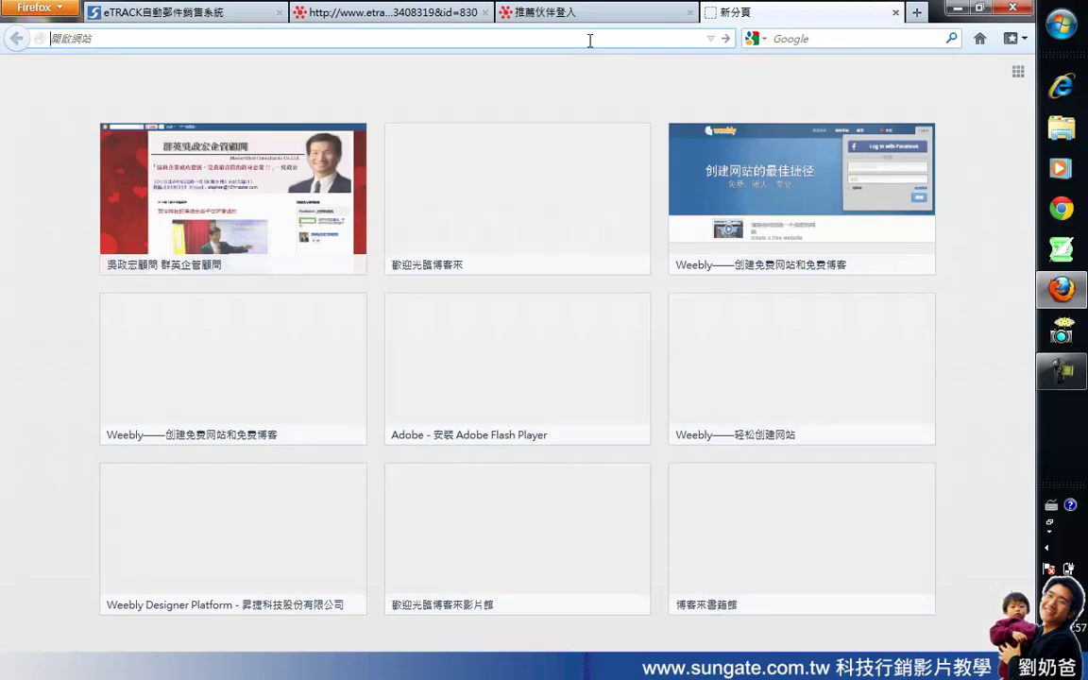
text(htt)
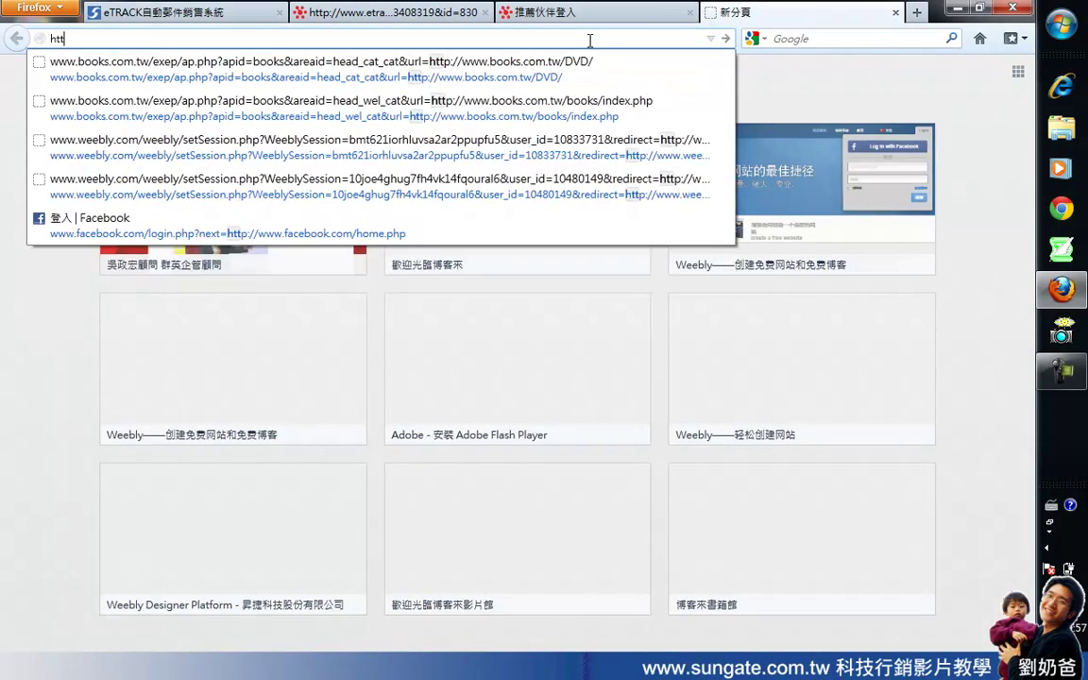
text(p://)
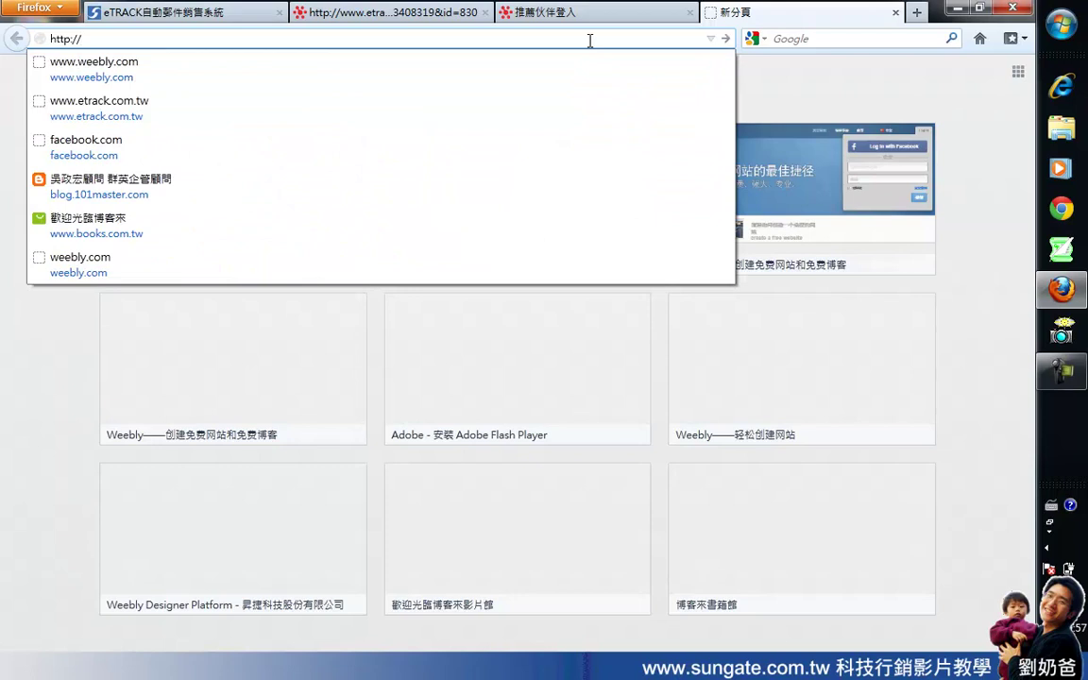
text(sungate)
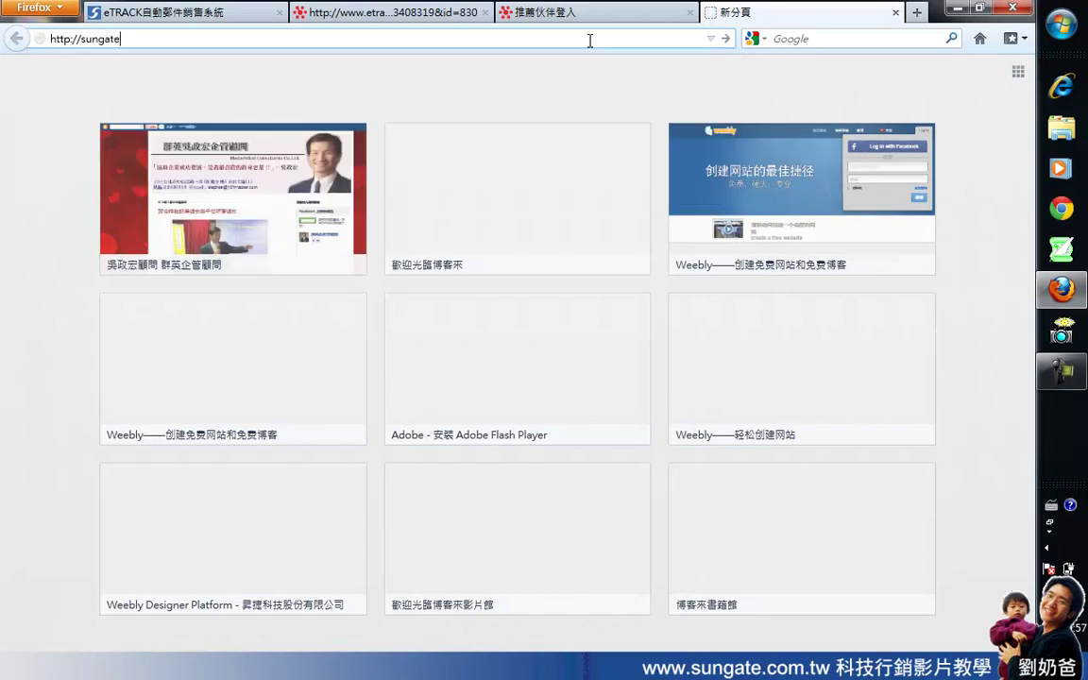
text(.com.tw:888)
key(Return)
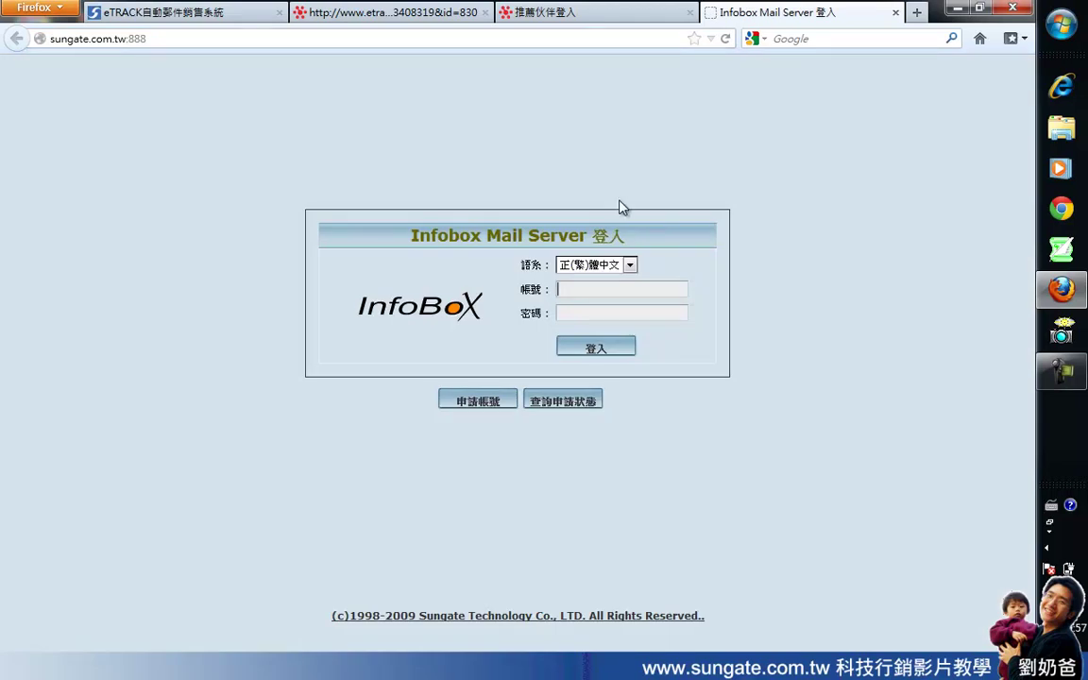
Step: Log in to Infobox Mail Server with the service account, re-entering the password after a failure
text(service)
key(Tab)
text(•••••••)
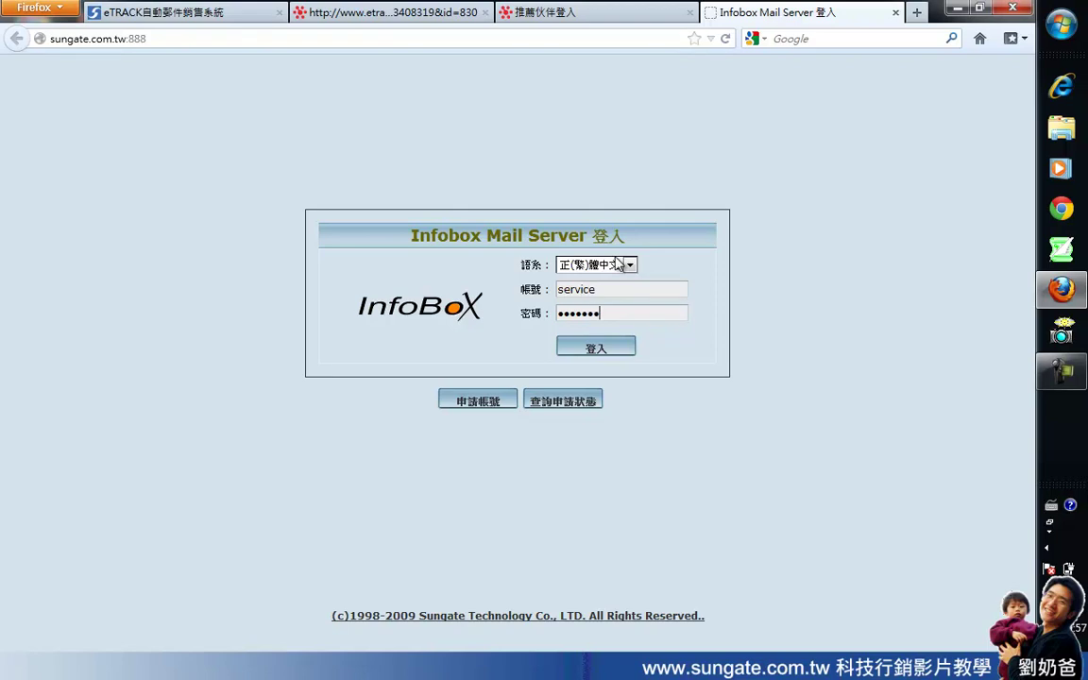
text(••••••)
key(Return)
click(578, 318)
text(••••••••••••••)
click(594, 352)
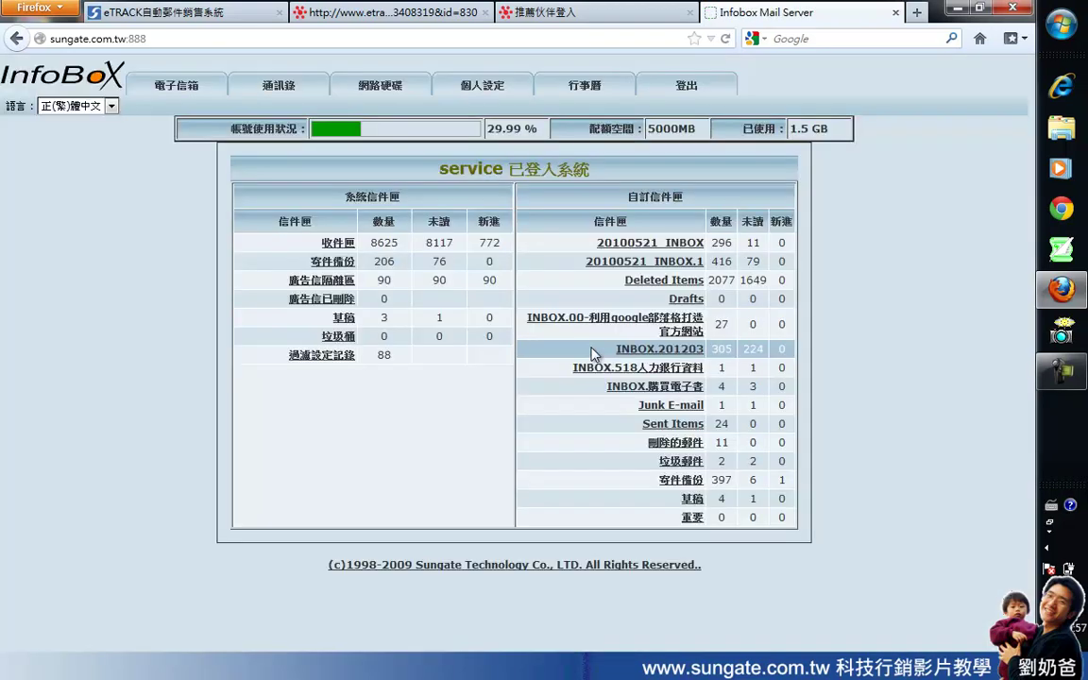
Step: Open 收件匣 and the eTRACK 加入聯盟行銷推薦伙伴 confirmation message at the top
click(338, 245)
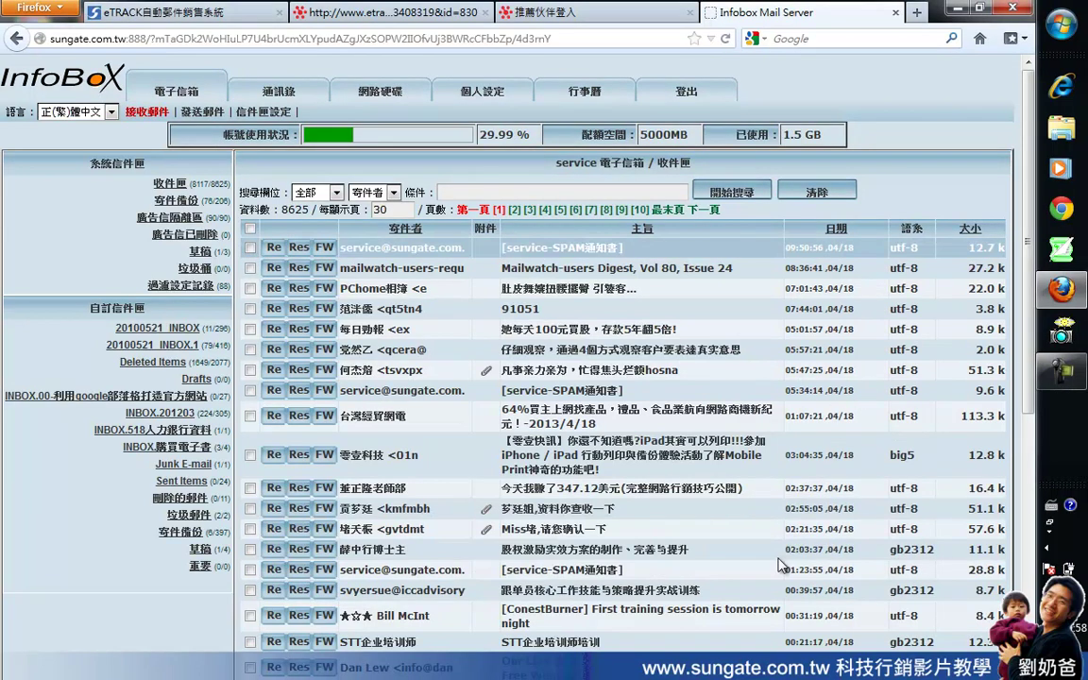
click(1059, 370)
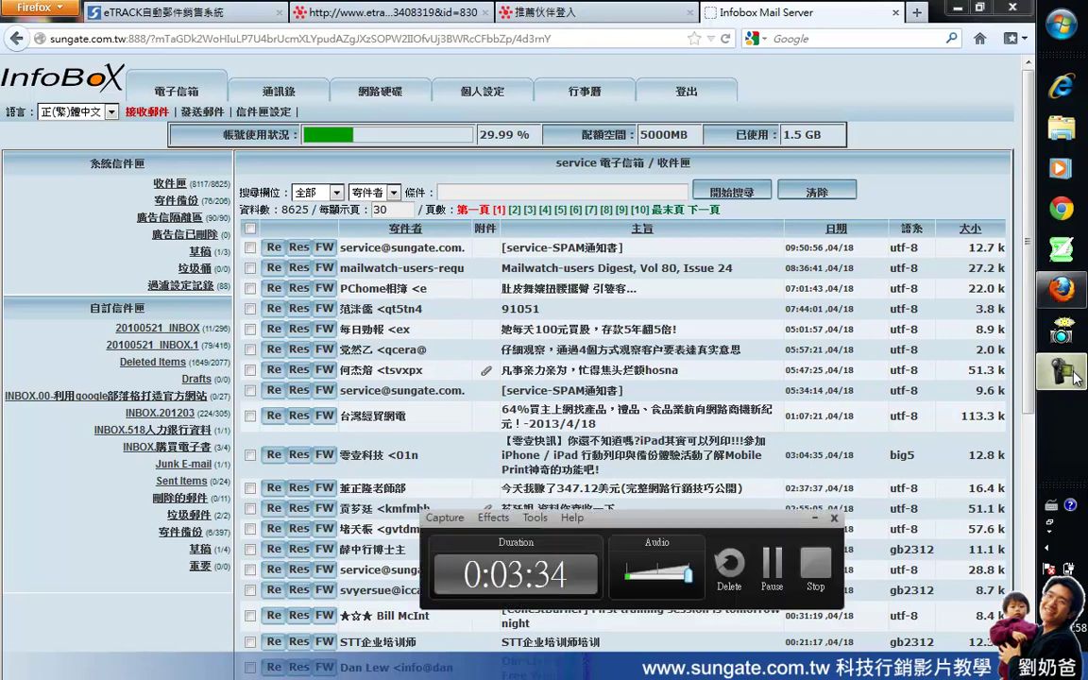
click(780, 567)
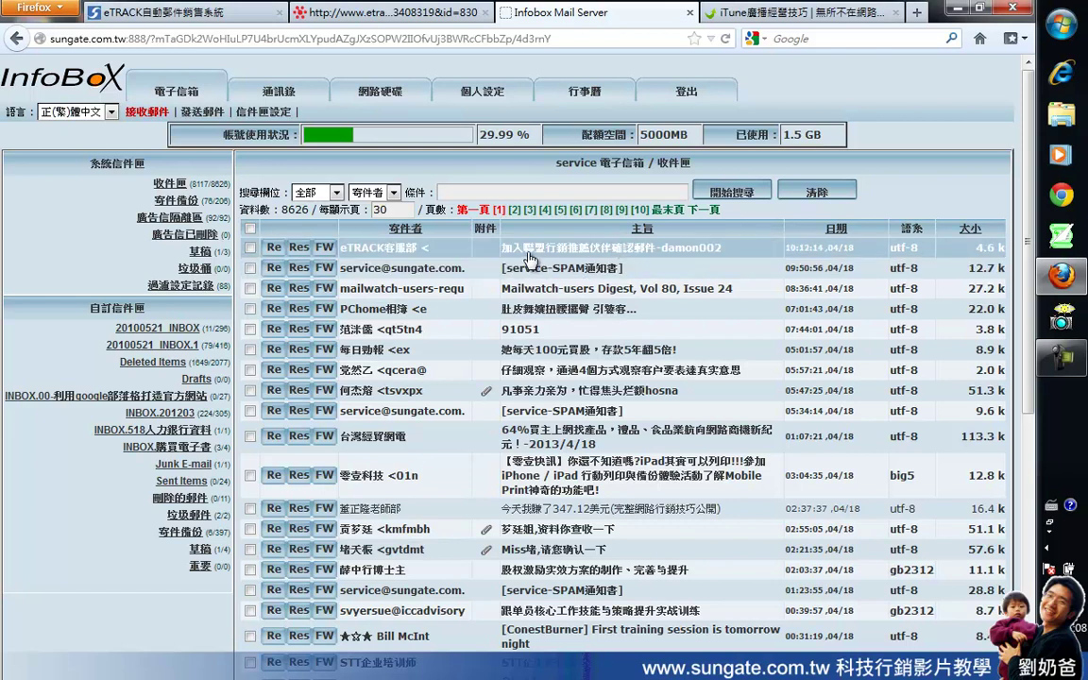
click(635, 256)
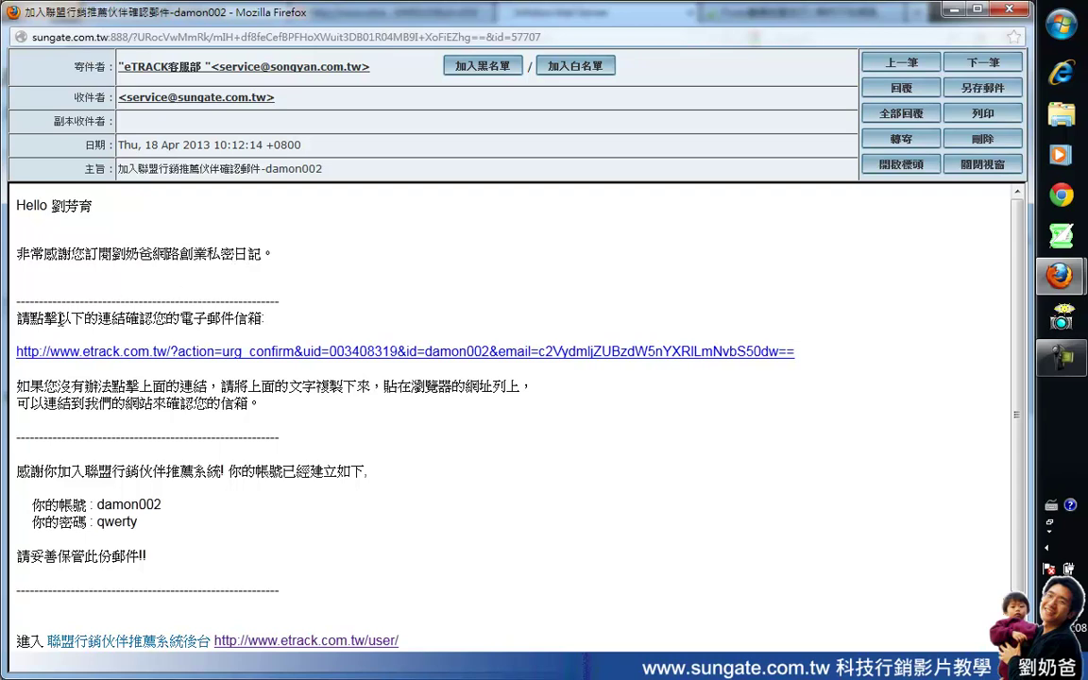
Step: Follow the e-mail's confirmation link and its fallback link to the 信箱認證成功 page
drag(99, 318, 243, 321)
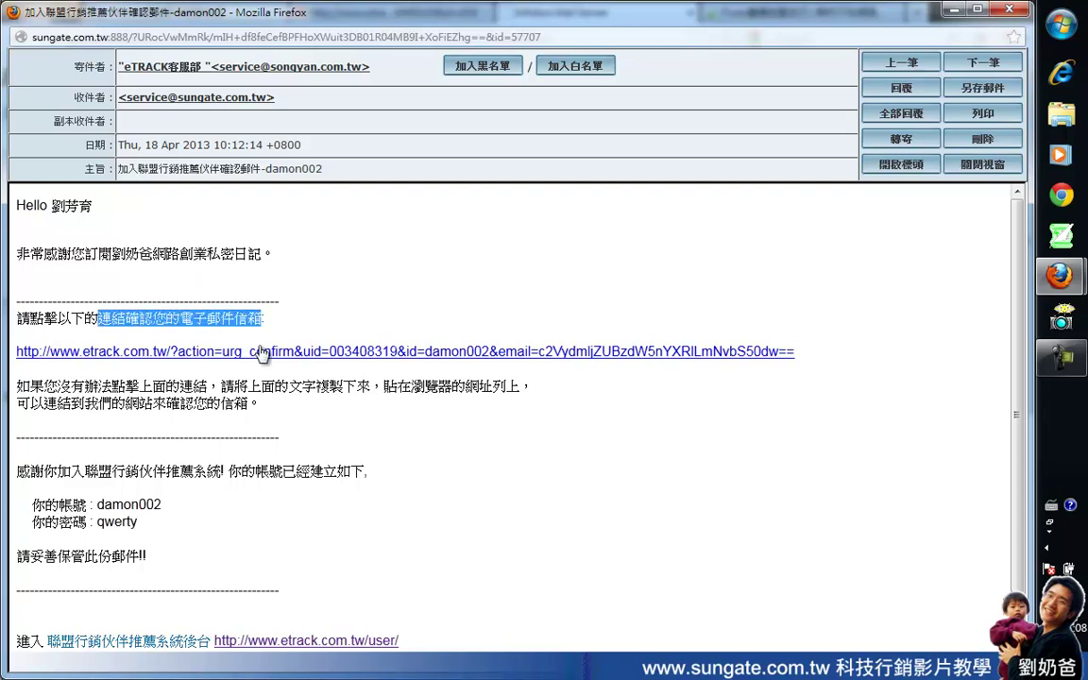
click(257, 351)
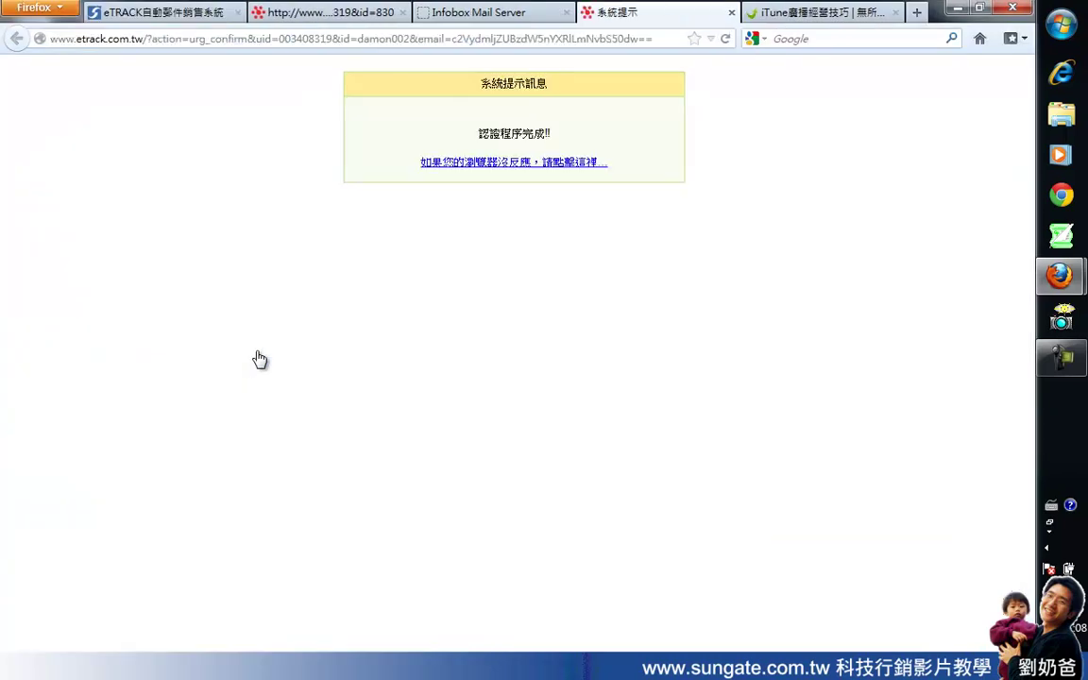
click(427, 162)
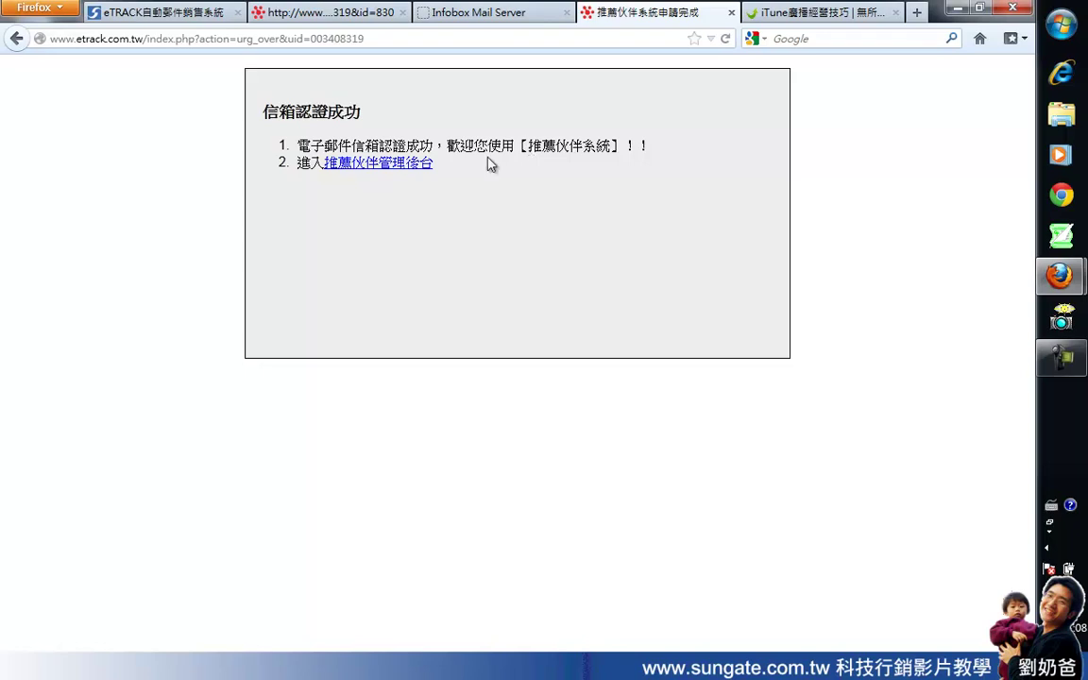
Step: Reach the 伙伴推薦 LOGIN page via the 推薦伙伴管理後台 link after trying an edited address
click(372, 167)
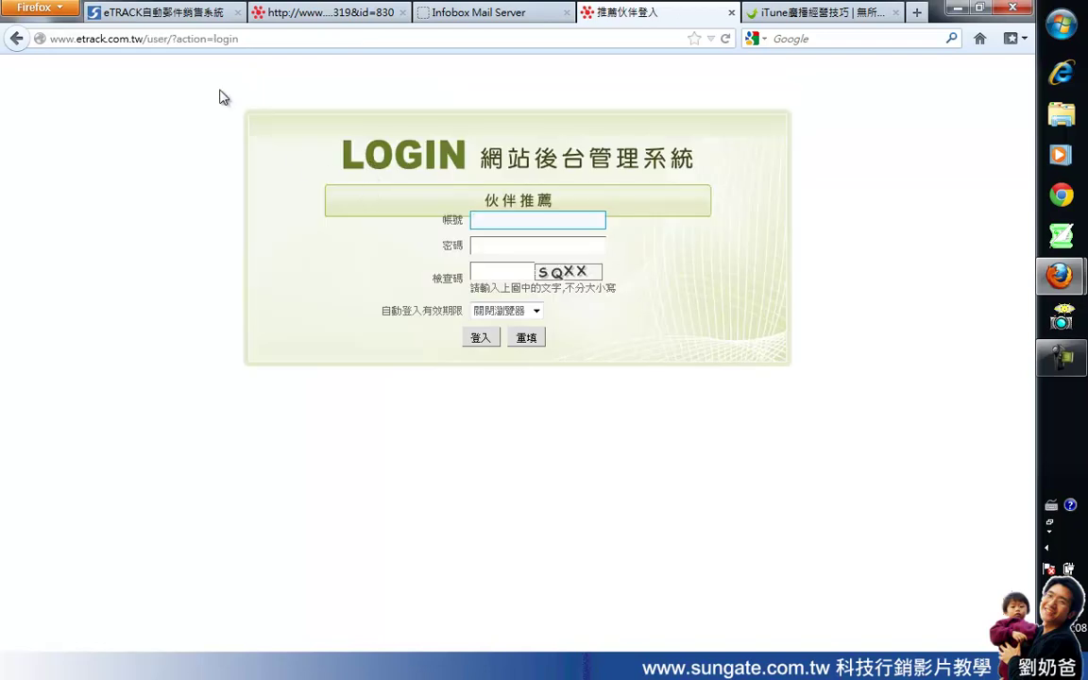
drag(171, 40, 249, 50)
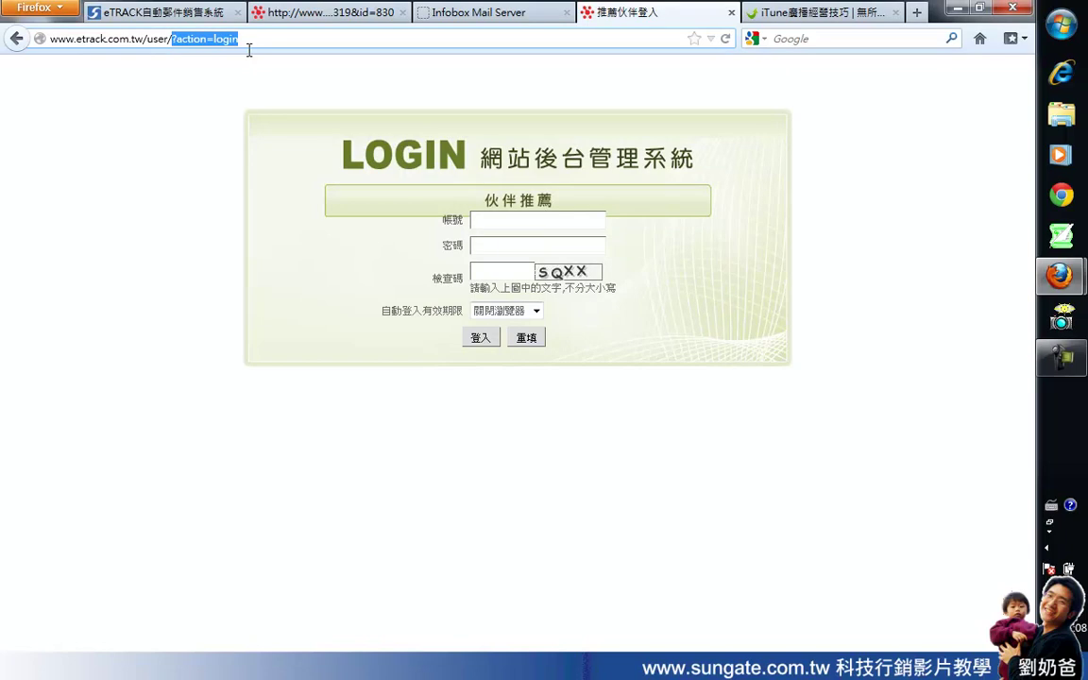
key(BackSpace)
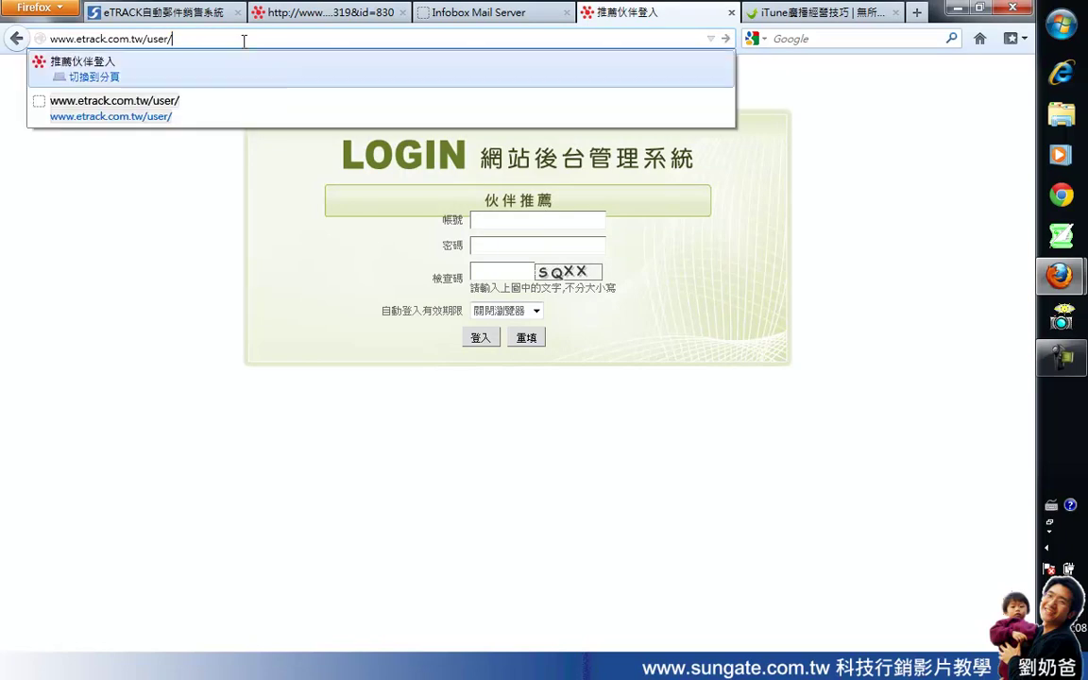
click(242, 39)
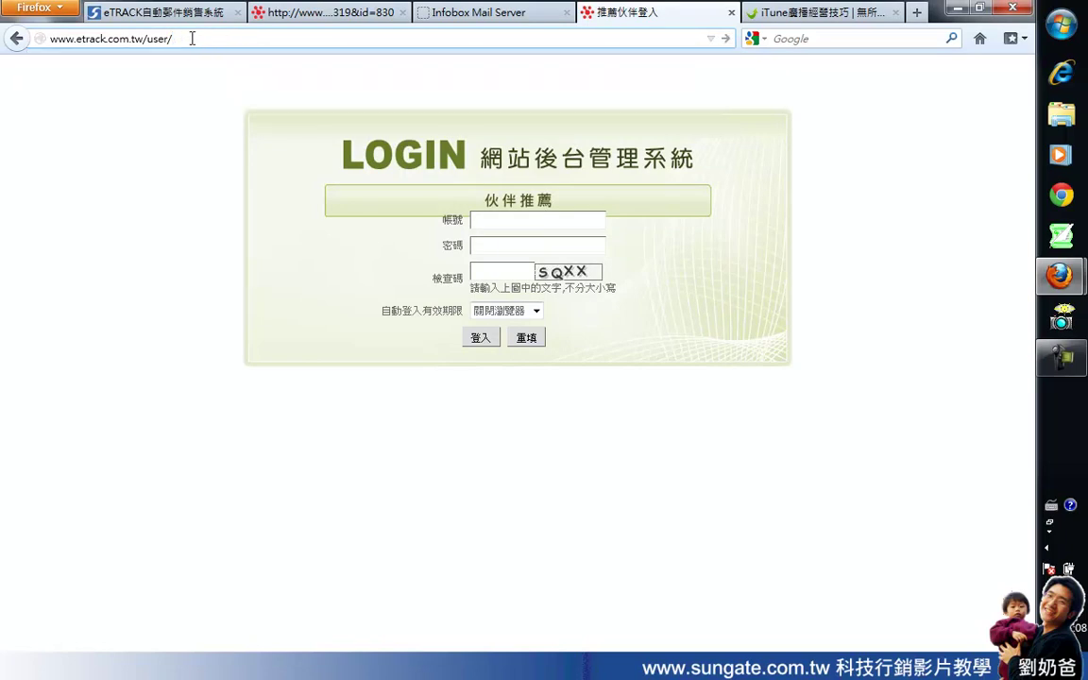
drag(172, 39, 44, 40)
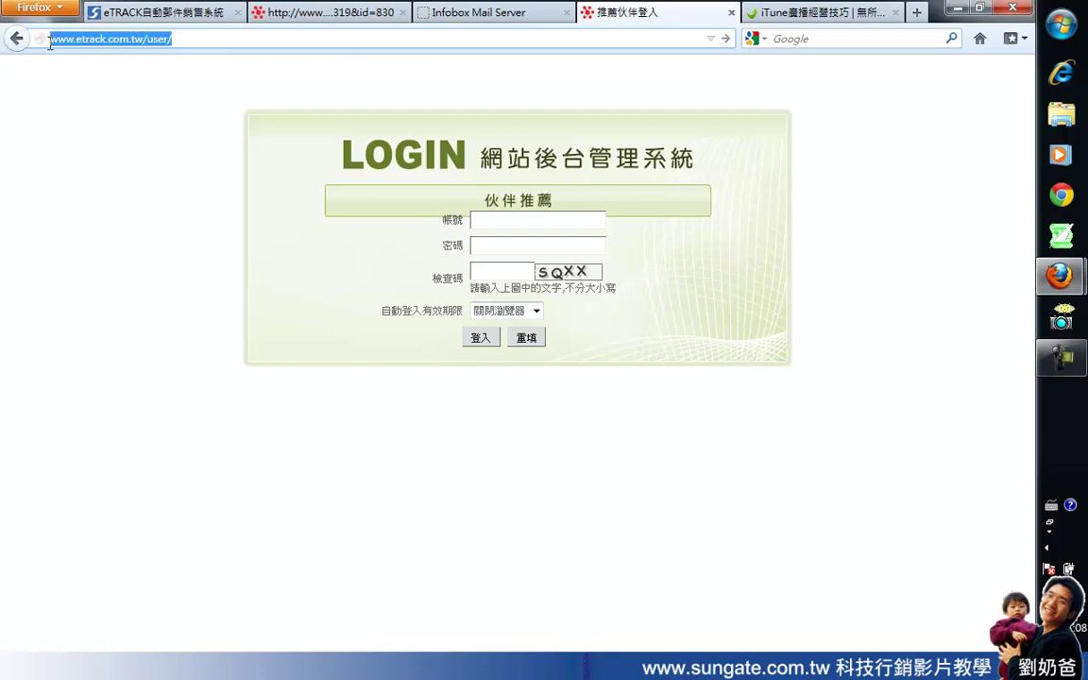
click(77, 40)
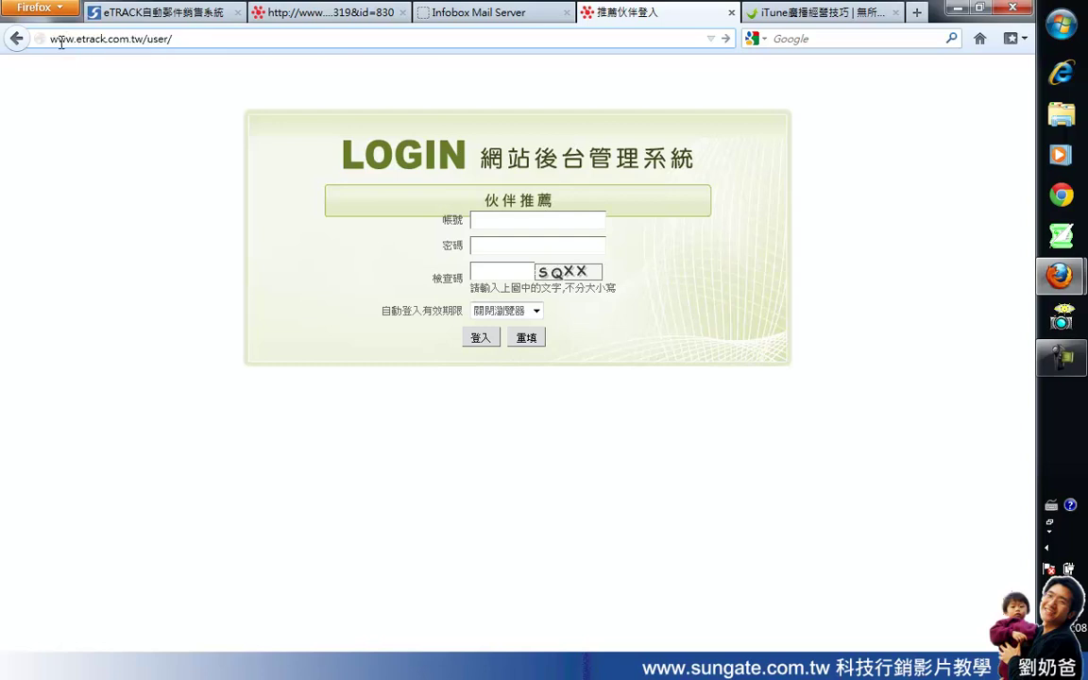
drag(76, 39, 145, 39)
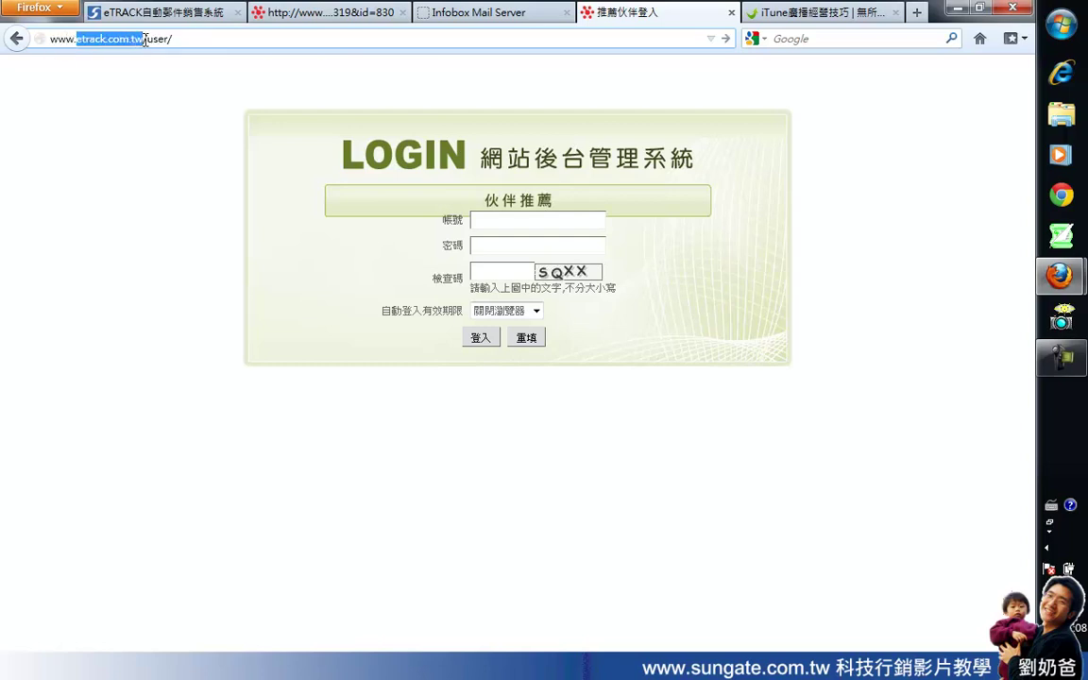
key(ctrl+c)
key(ctrl+a)
key(ctrl+v)
click(17, 40)
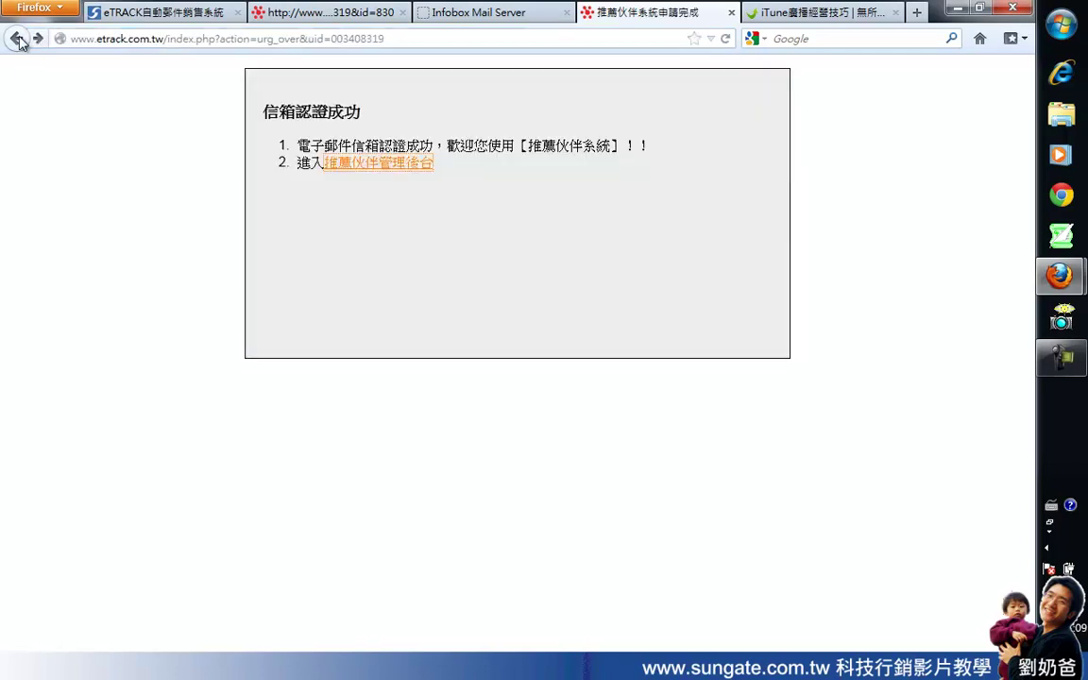
click(342, 166)
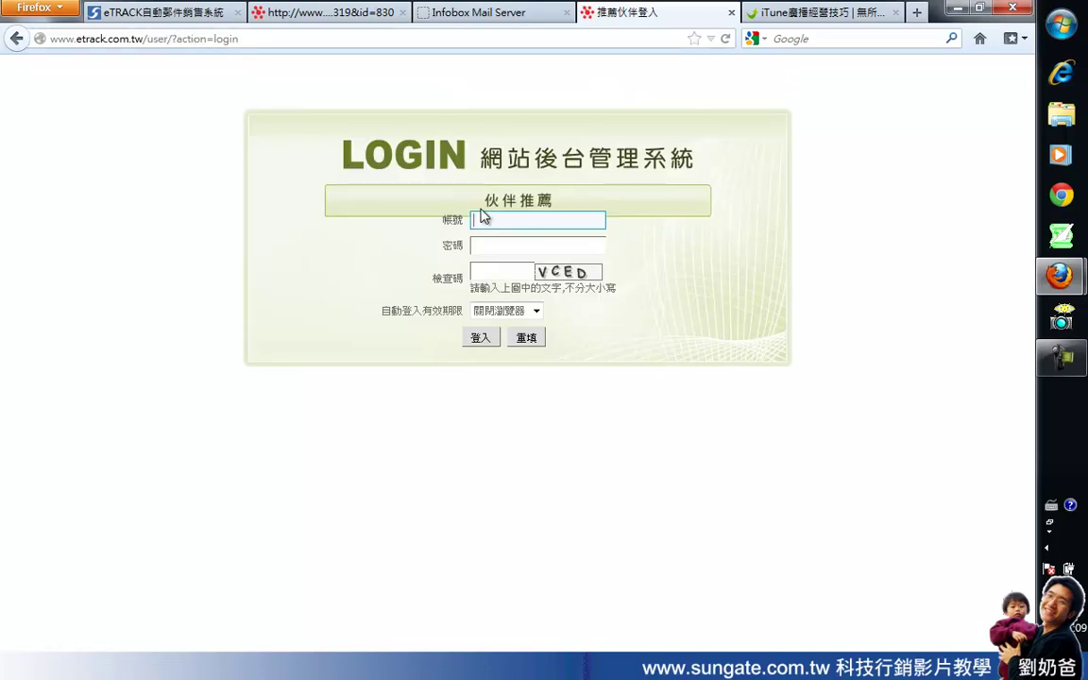
Step: Log in with the partner account, password and captcha, auto-login 自動登入有效期限 set to 永久
text(damon002)
key(Tab)
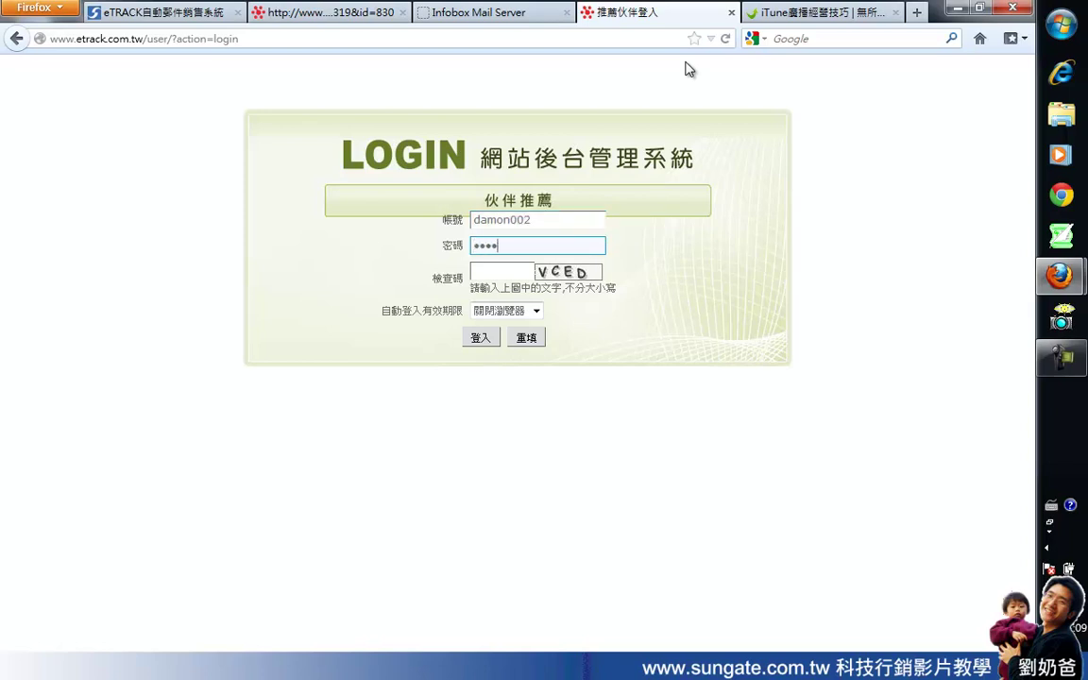
text(2)
key(Tab)
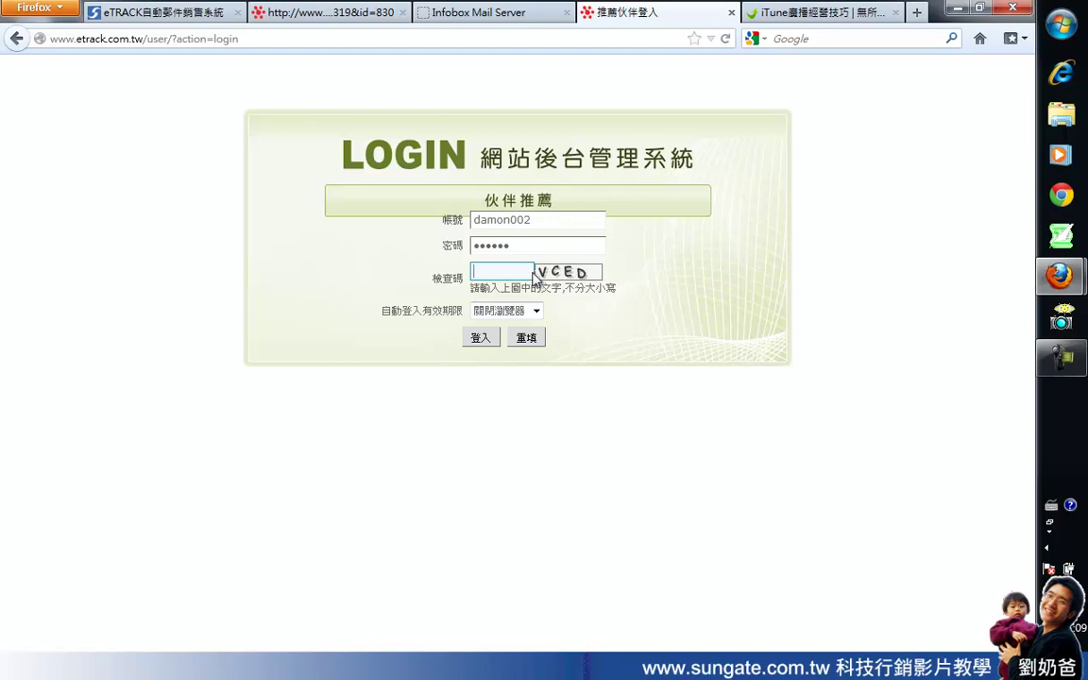
text(Vced)
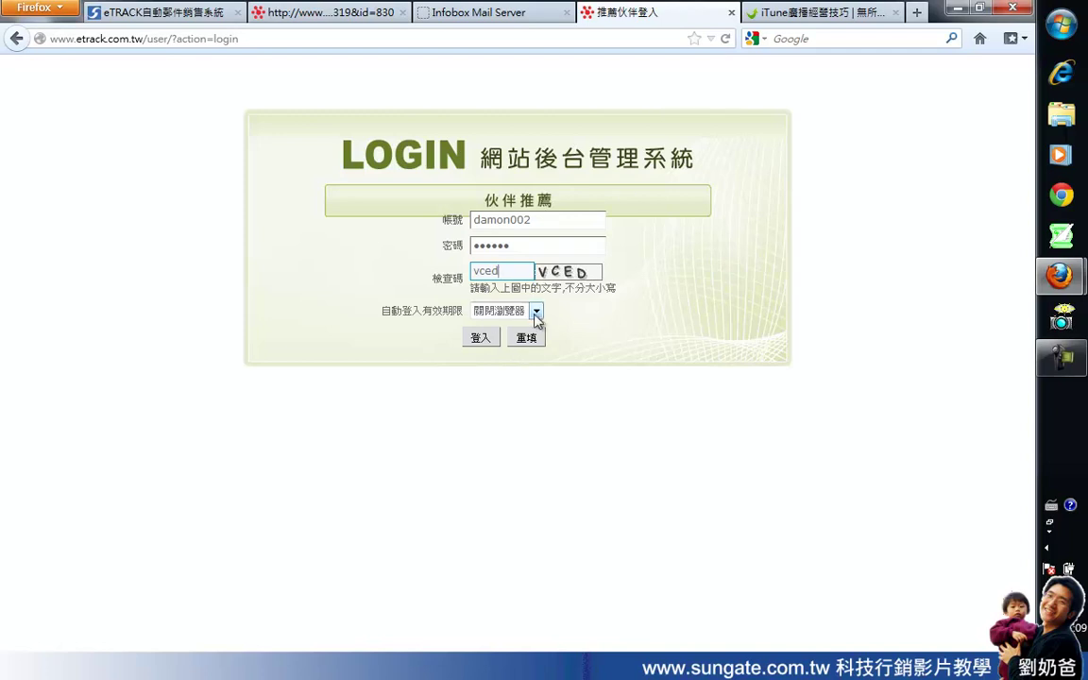
click(535, 312)
click(509, 386)
click(513, 249)
click(481, 338)
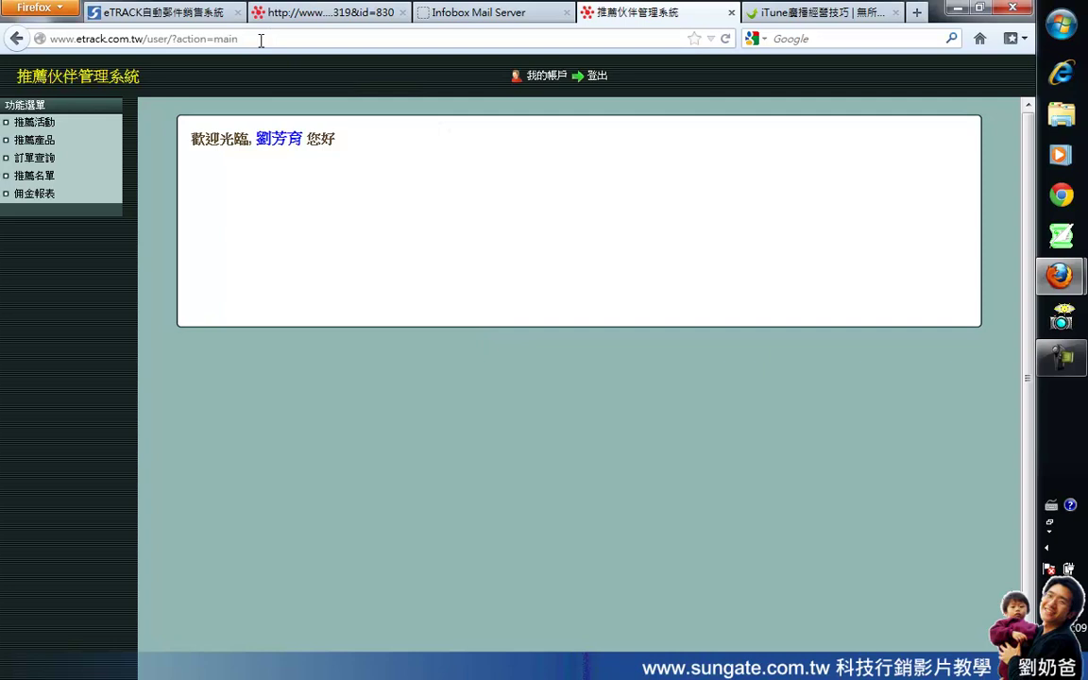
Step: Copy the 網路行銷旅遊班 shop link from 推薦活動 > 推薦產品 into a new blank tab
click(37, 127)
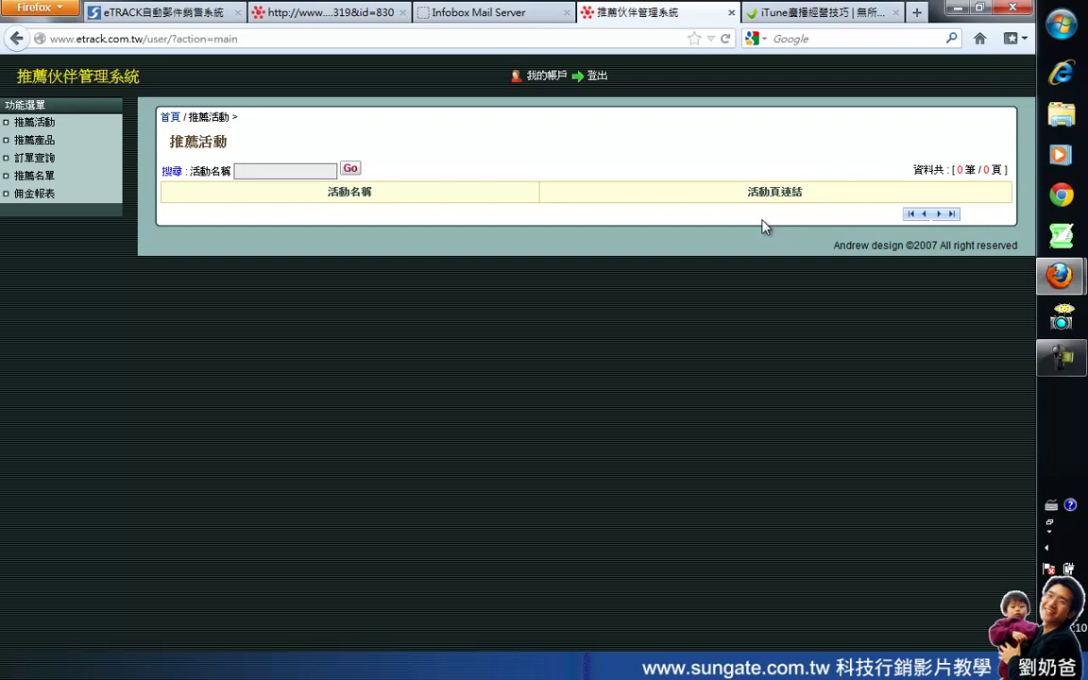
click(30, 141)
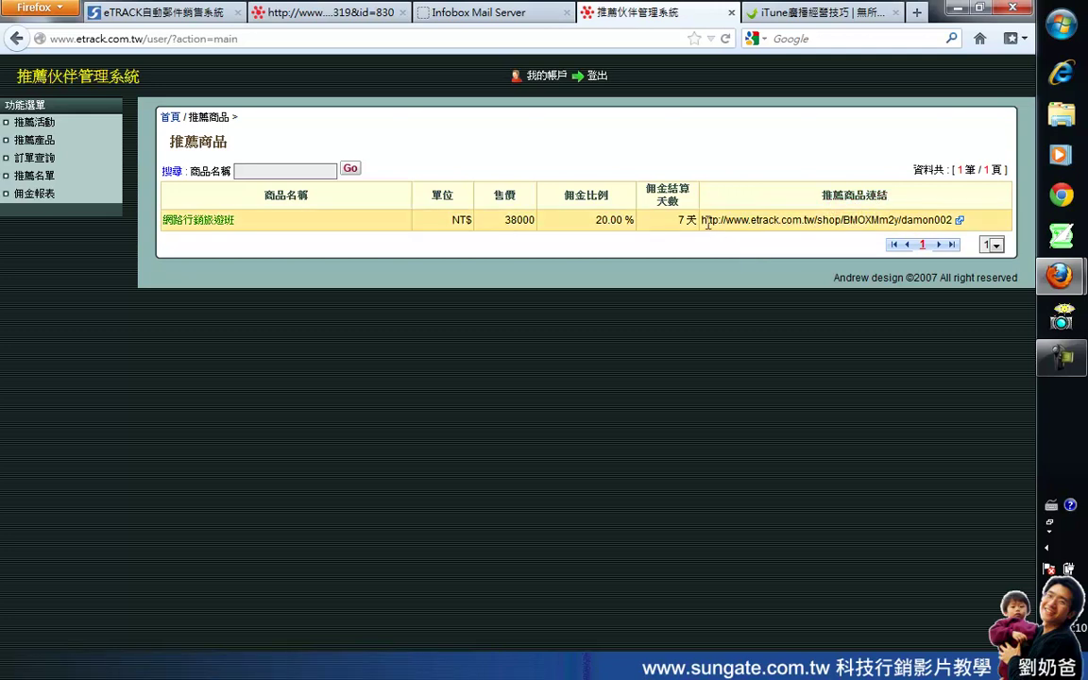
mouse_move(704, 223)
mouse_down()
mouse_move(954, 218)
mouse_move(702, 223)
mouse_up()
click(945, 217)
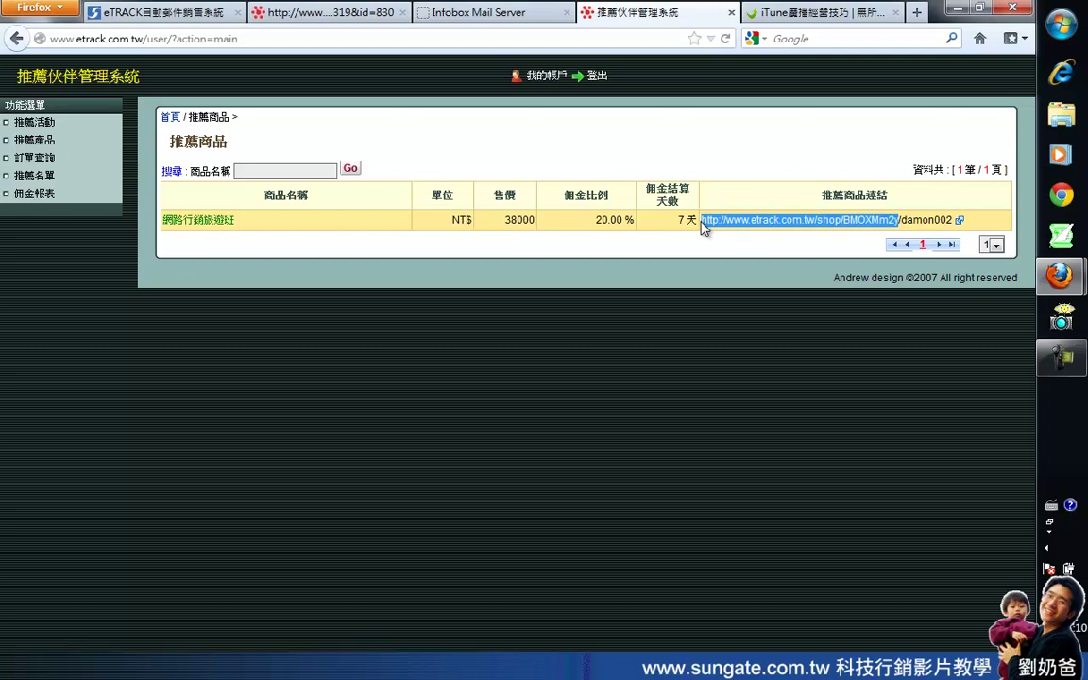
right_click(841, 221)
click(884, 332)
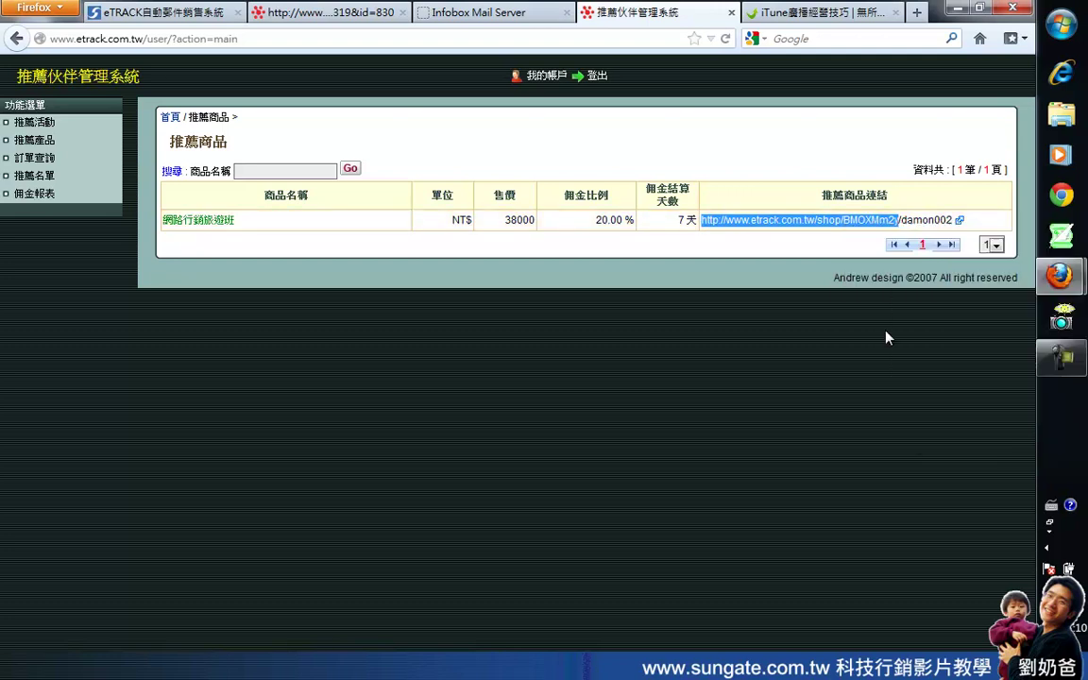
click(916, 13)
right_click(217, 40)
click(250, 114)
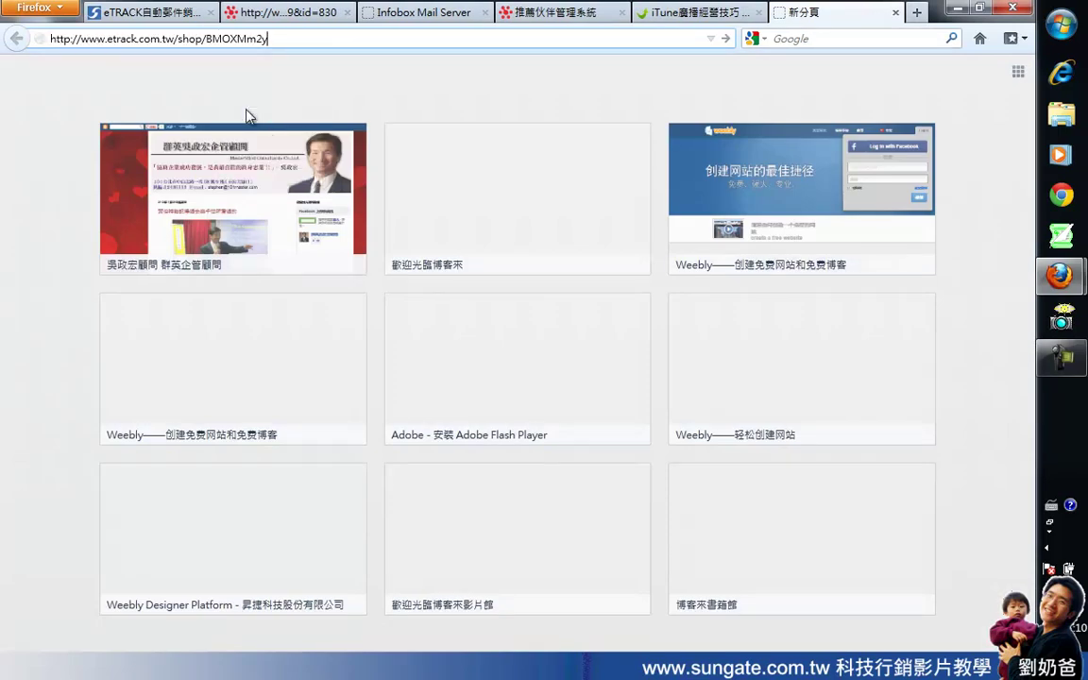
click(725, 38)
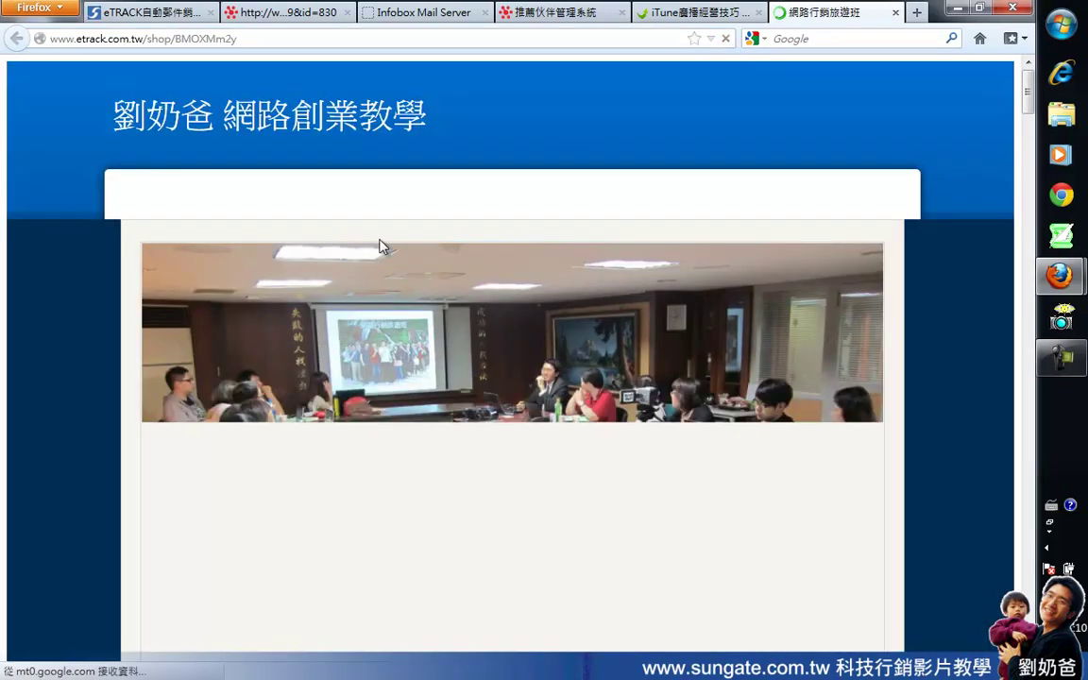
scroll(638, 305, down, 15)
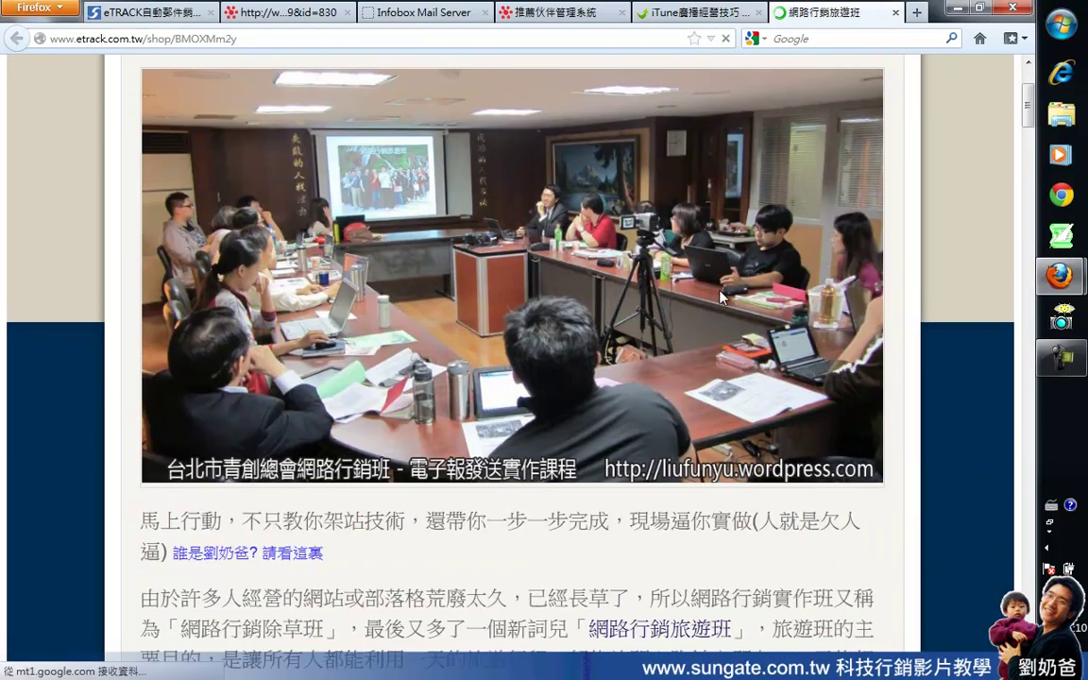
scroll(721, 292, down, 20)
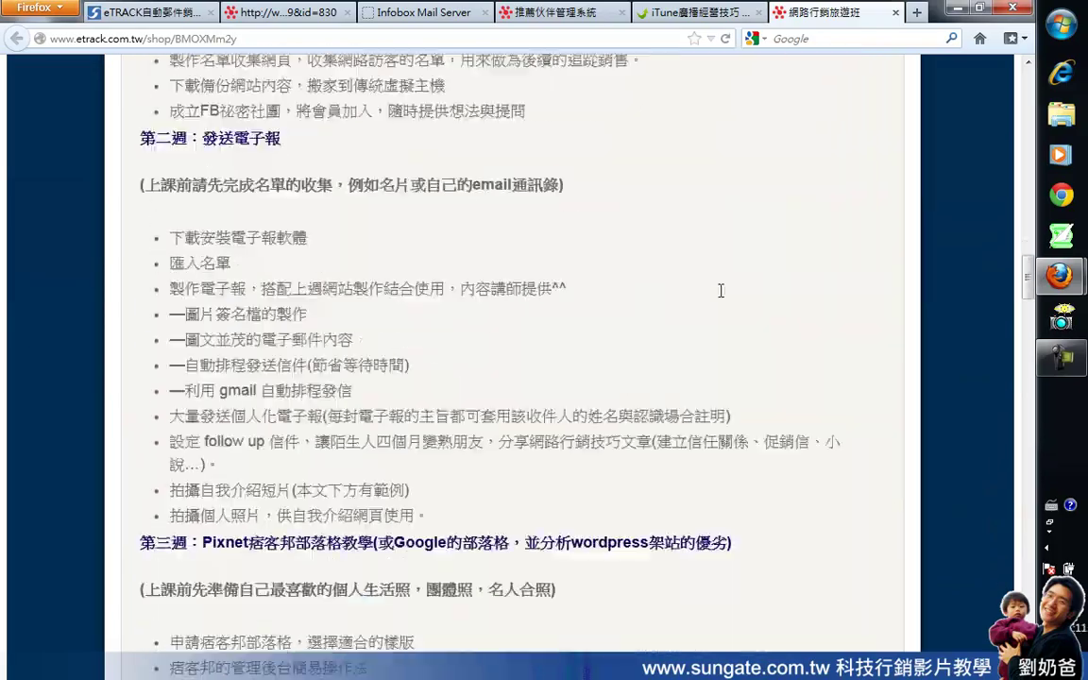
scroll(721, 295, down, 20)
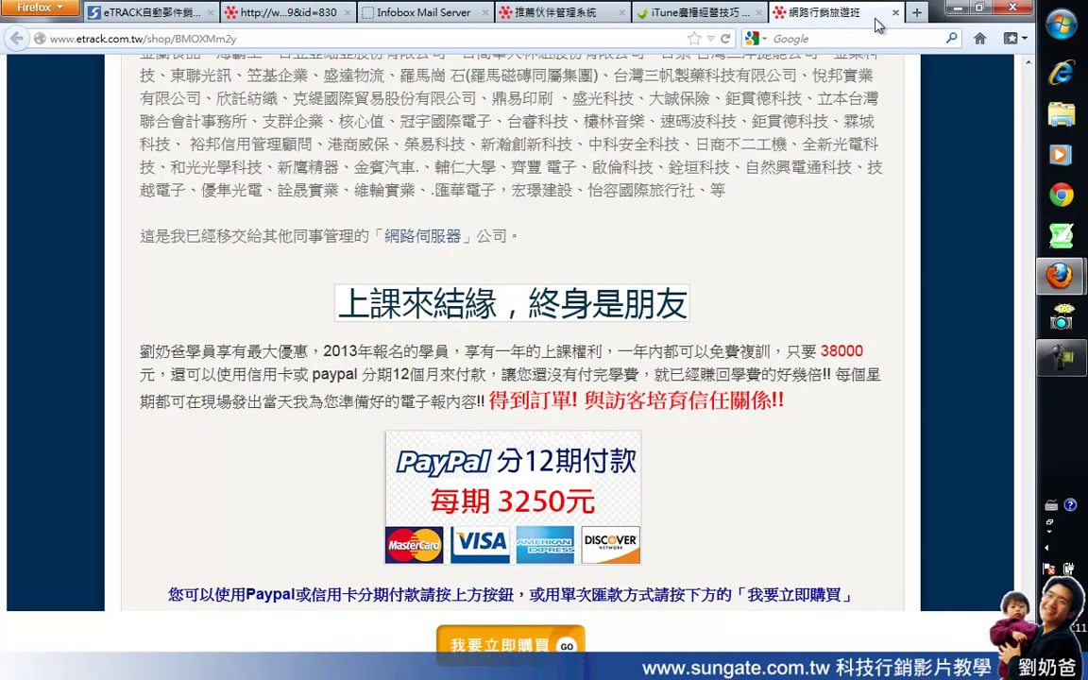
click(239, 39)
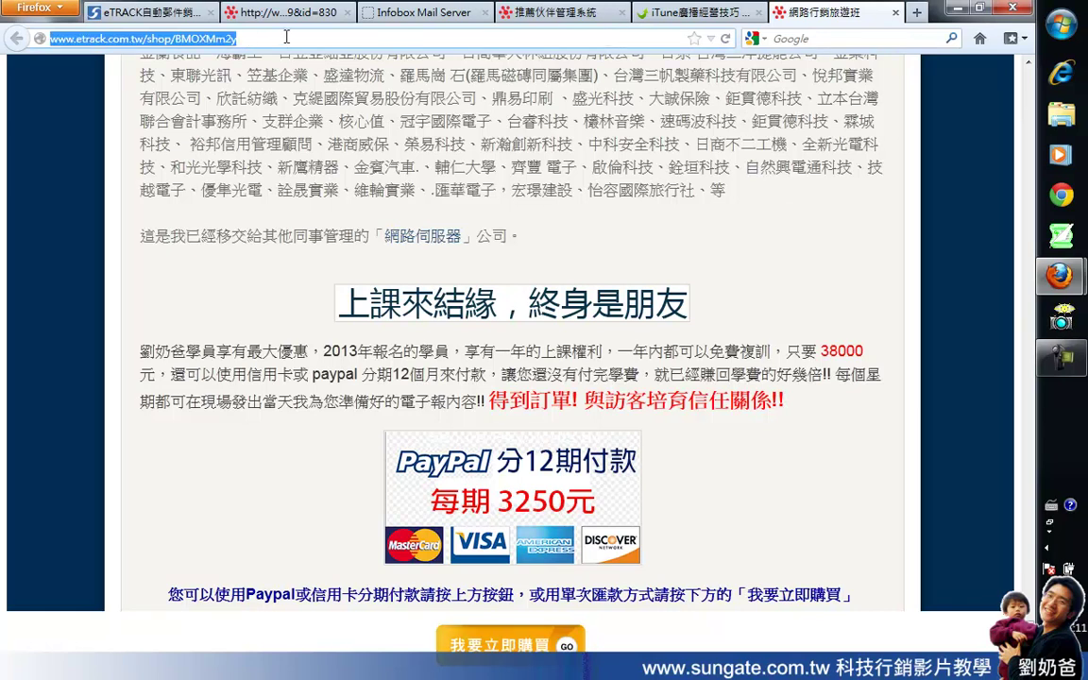
click(286, 37)
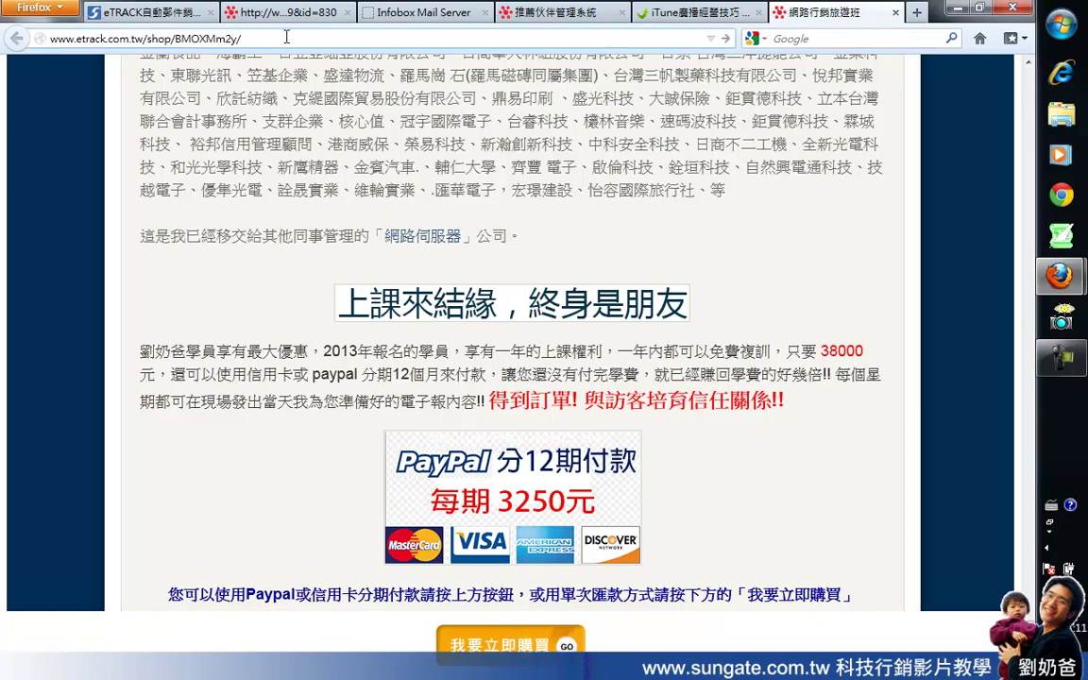
Step: Load the course page with the partner id and inspect the partner id in its address
click(725, 39)
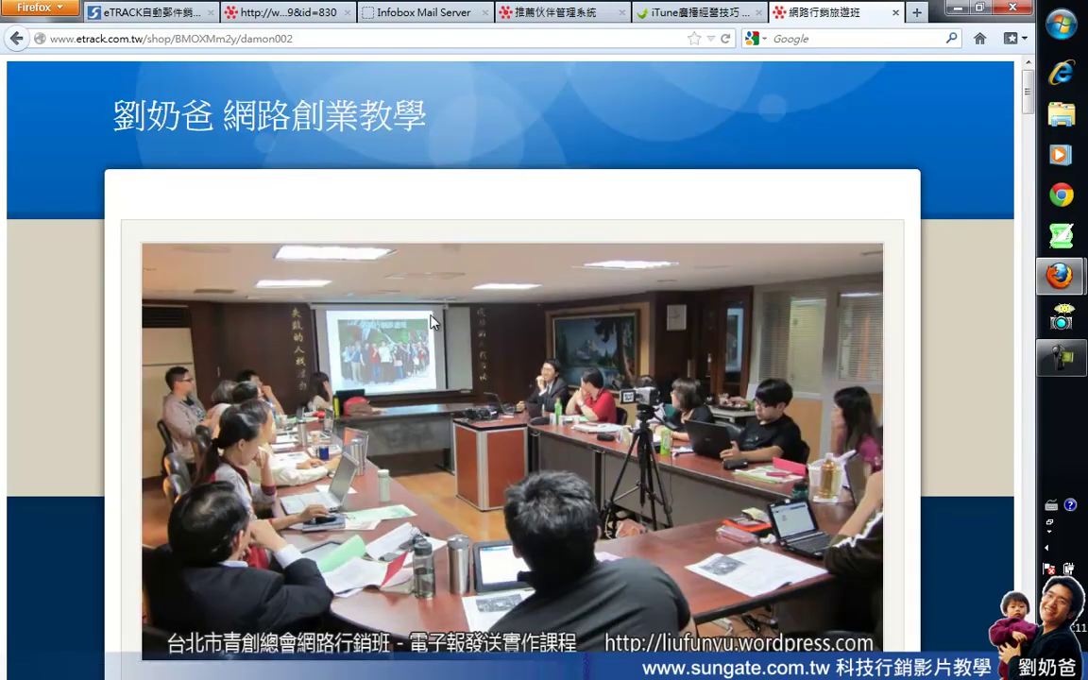
click(243, 42)
drag(242, 42, 297, 44)
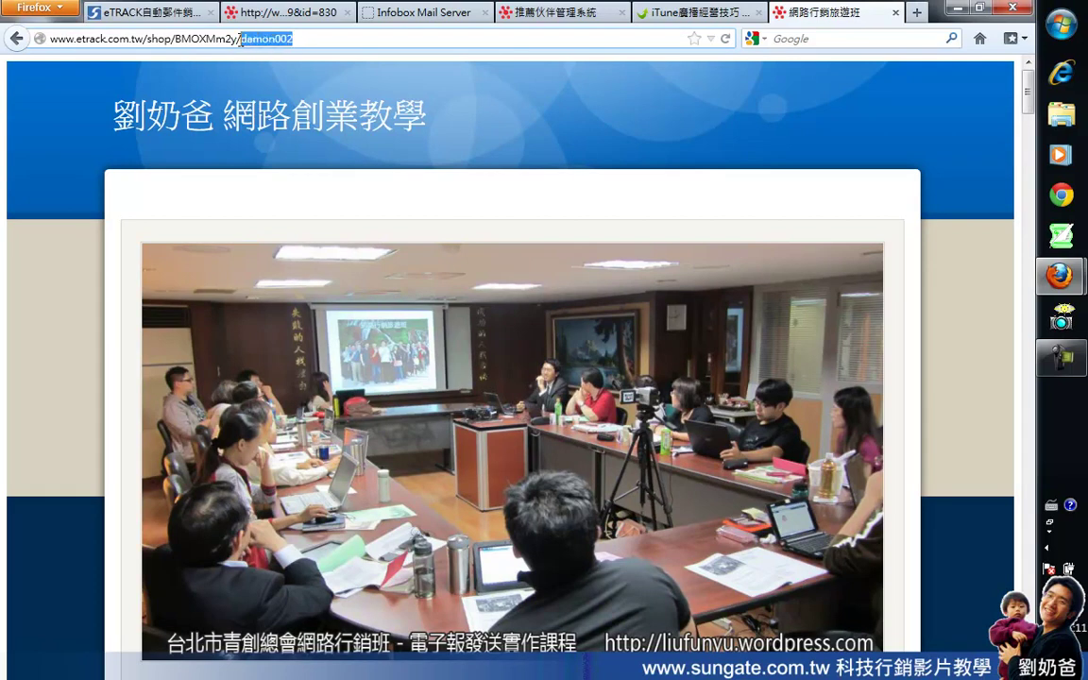
click(242, 40)
mouse_move(240, 40)
mouse_down()
mouse_move(291, 40)
mouse_move(242, 42)
mouse_up()
click(296, 40)
click(327, 39)
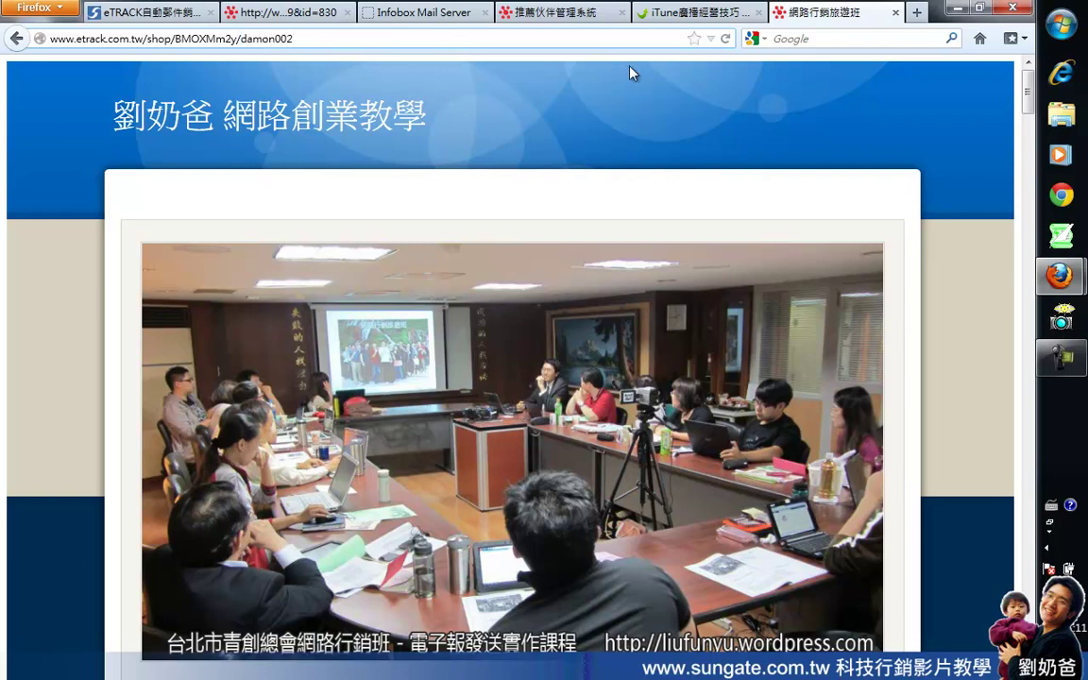
Step: From the partner back office, open the product's referral link shop page
click(538, 13)
drag(701, 219, 903, 219)
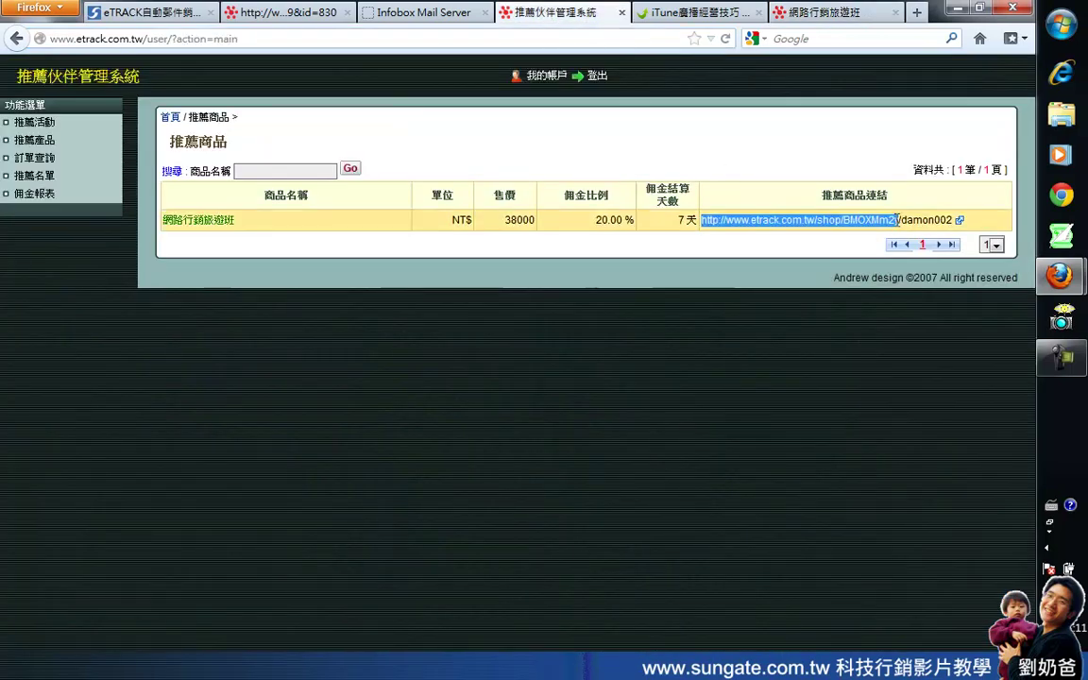
click(950, 218)
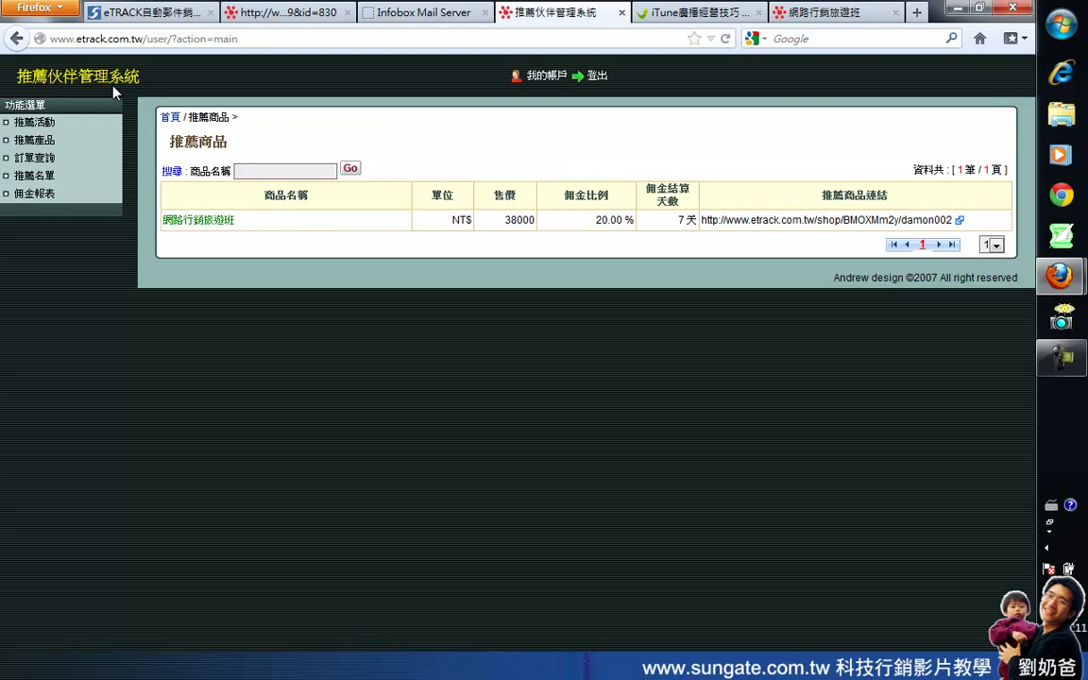
click(959, 222)
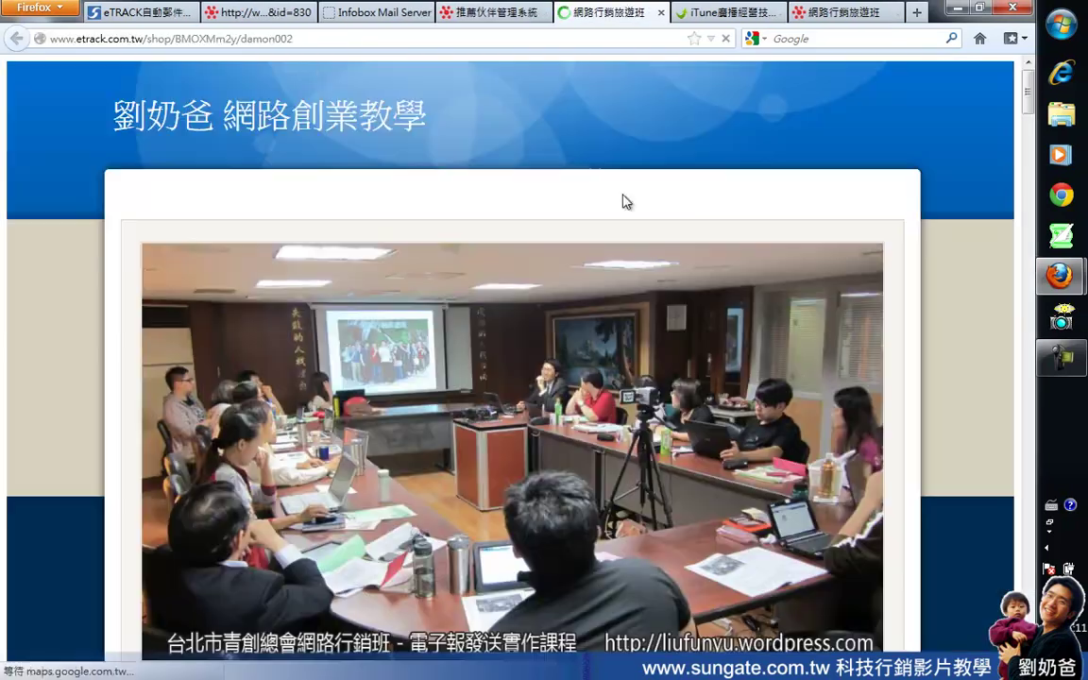
Step: Copy the full shop page address and start a new blank tab
click(328, 39)
drag(340, 38, 243, 40)
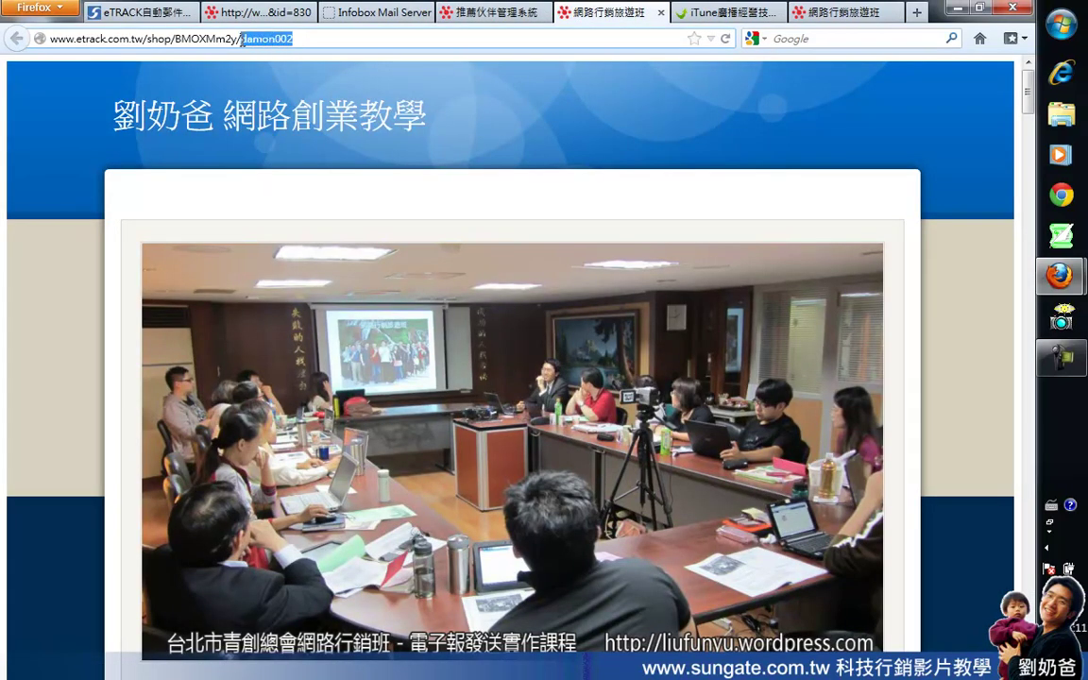
click(543, 41)
drag(320, 46, 54, 84)
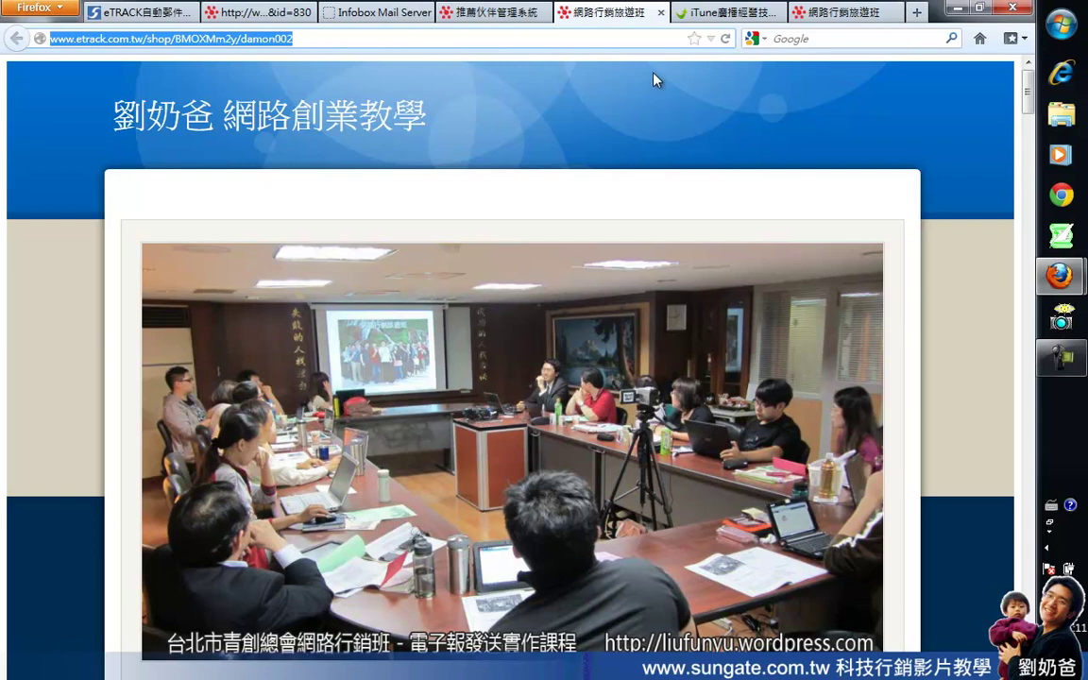
right_click(236, 36)
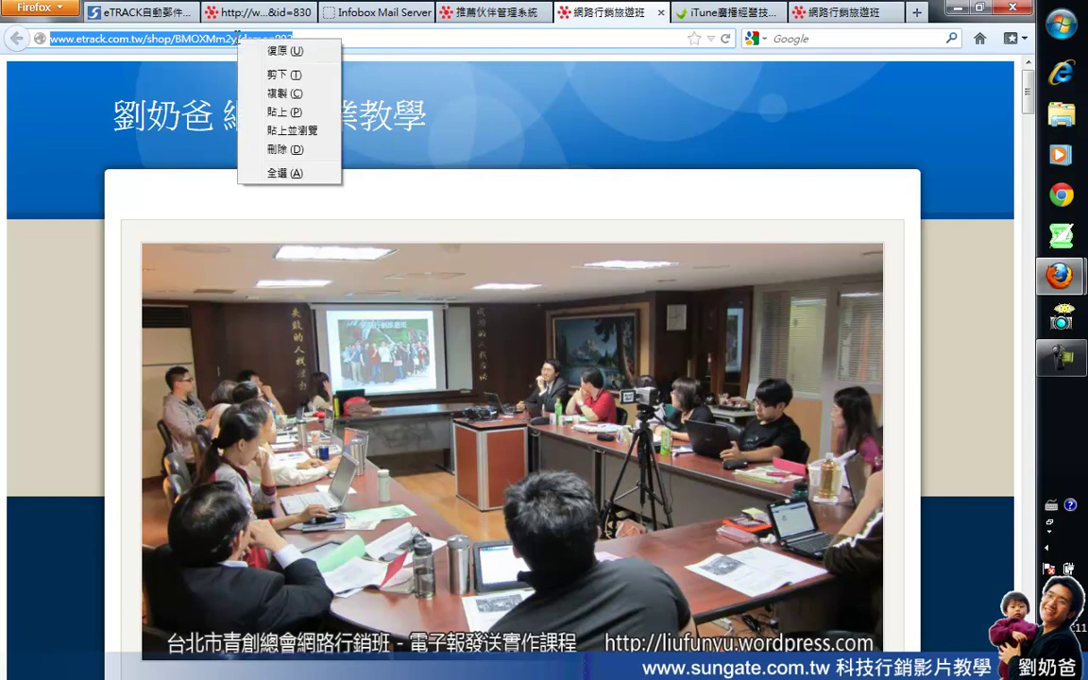
click(259, 88)
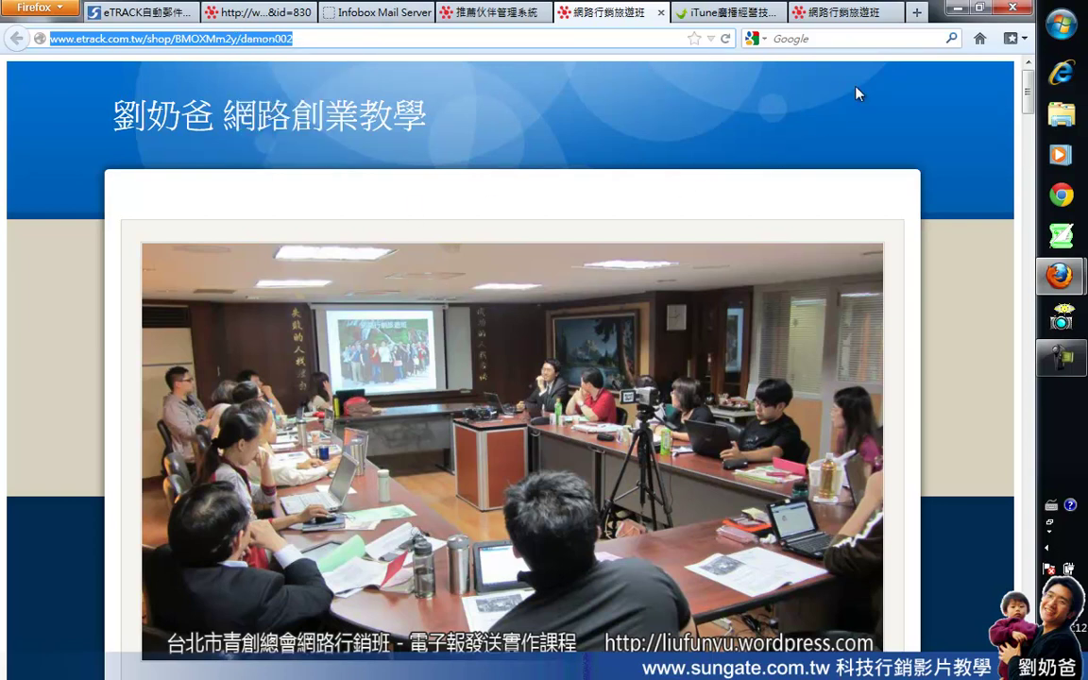
click(916, 13)
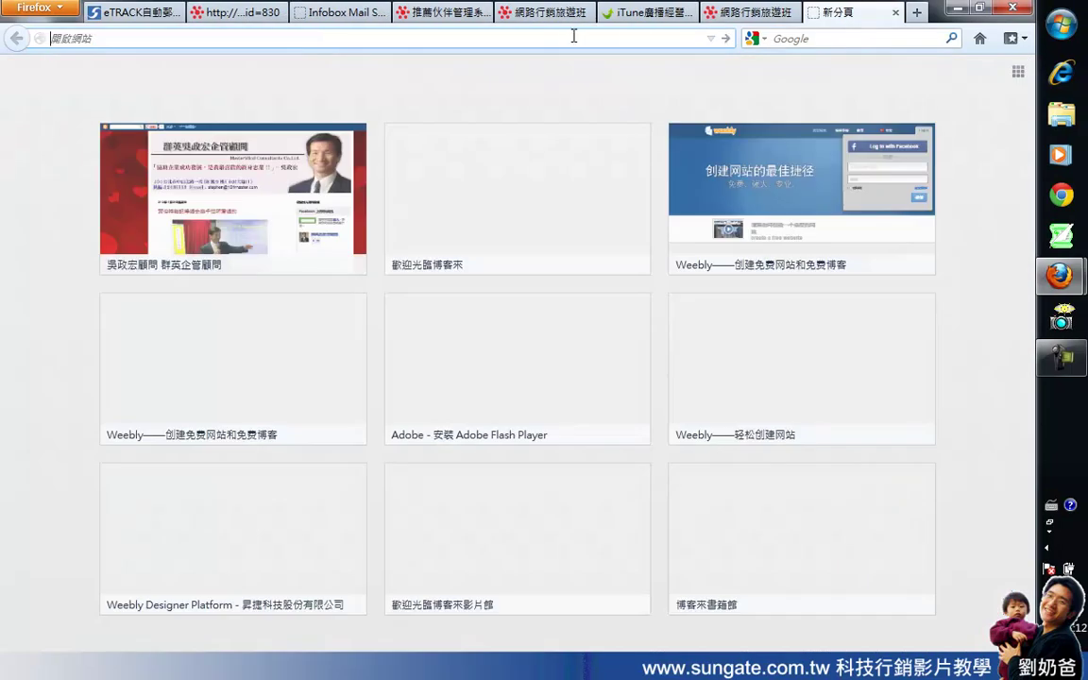
Step: Go to facebook.com and begin a Chinese status: '下週一開始，展開網路行銷旅遊班'
text(facebook.com)
key(Return)
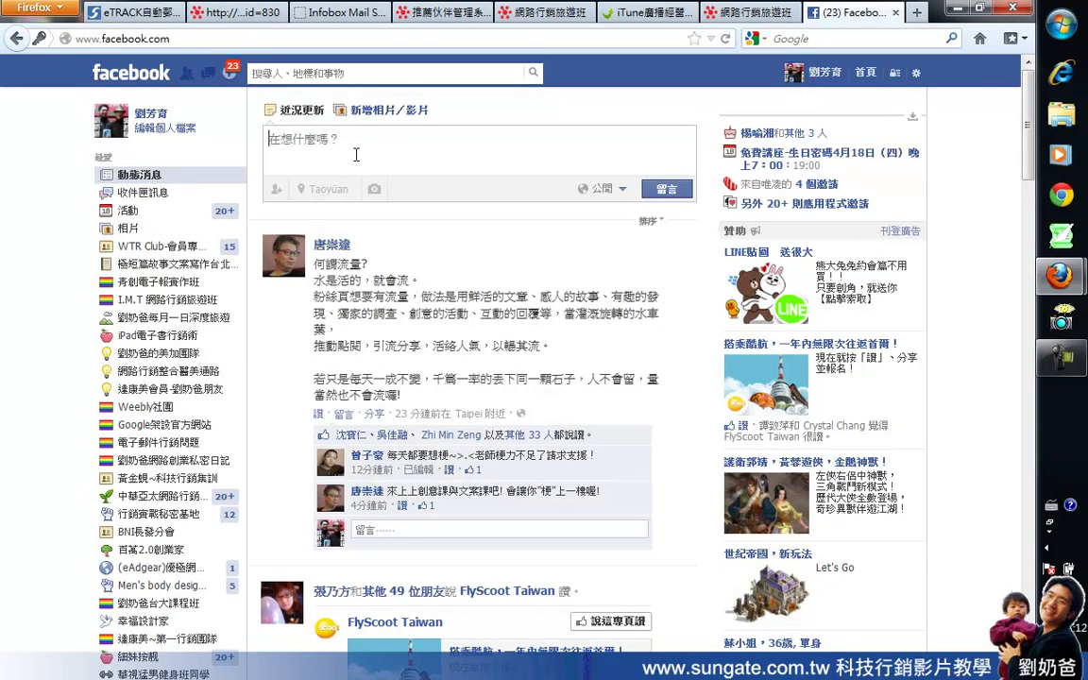
text(f)
key(BackSpace)
key(BackSpace)
key(ctrl+space)
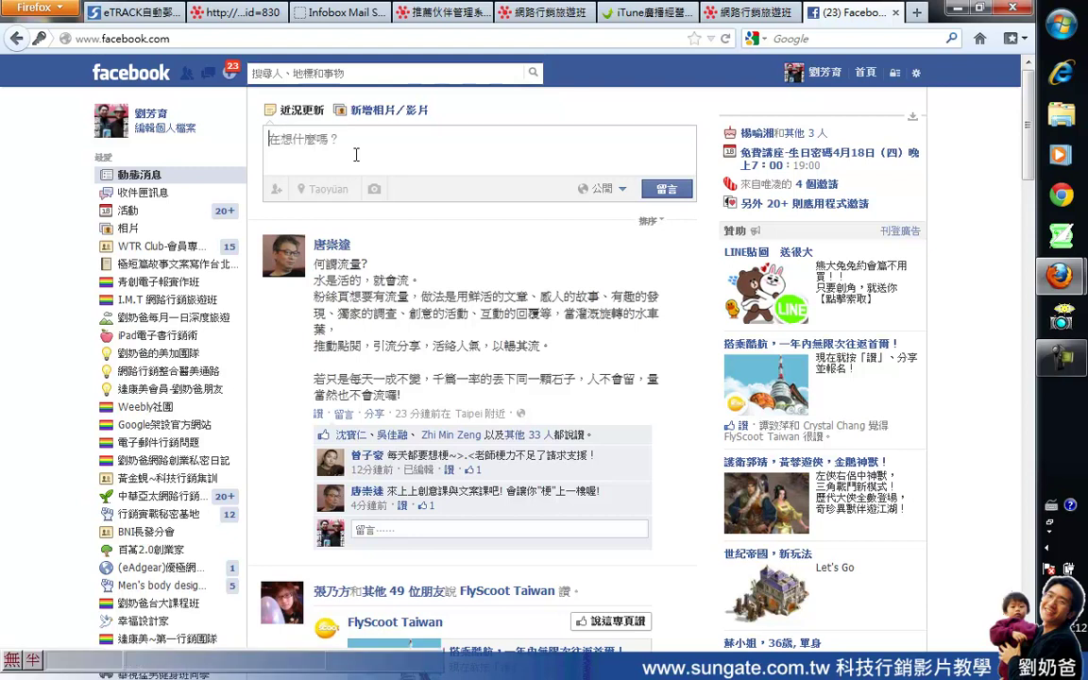
text(ㄒ下週)
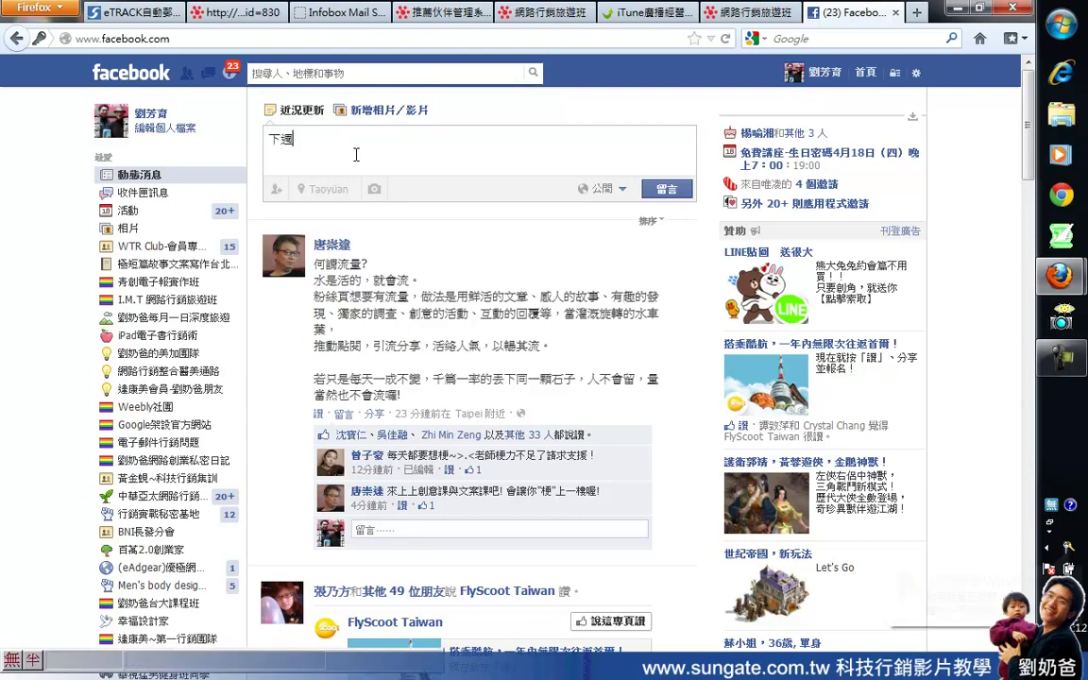
text(一開始，)
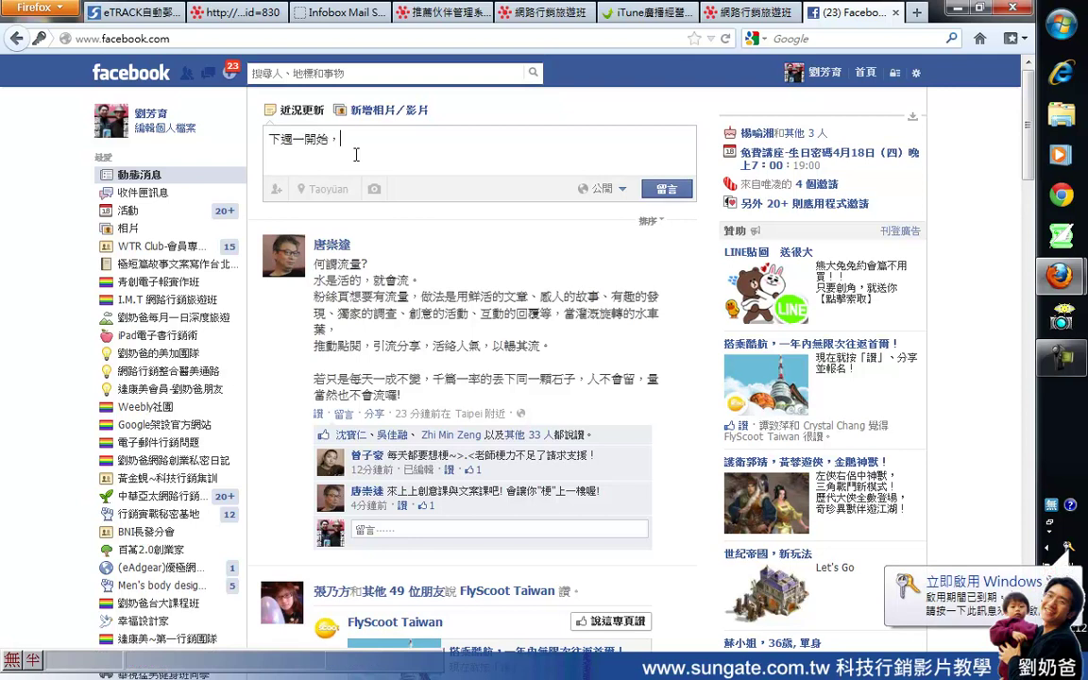
text(劉)
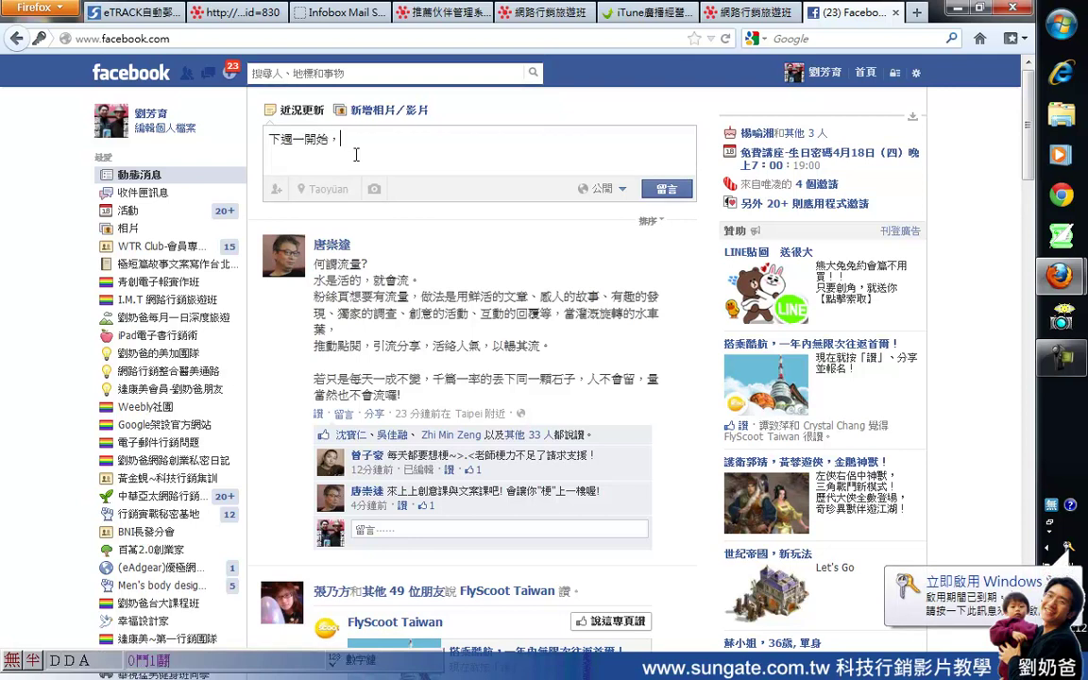
text(夠)
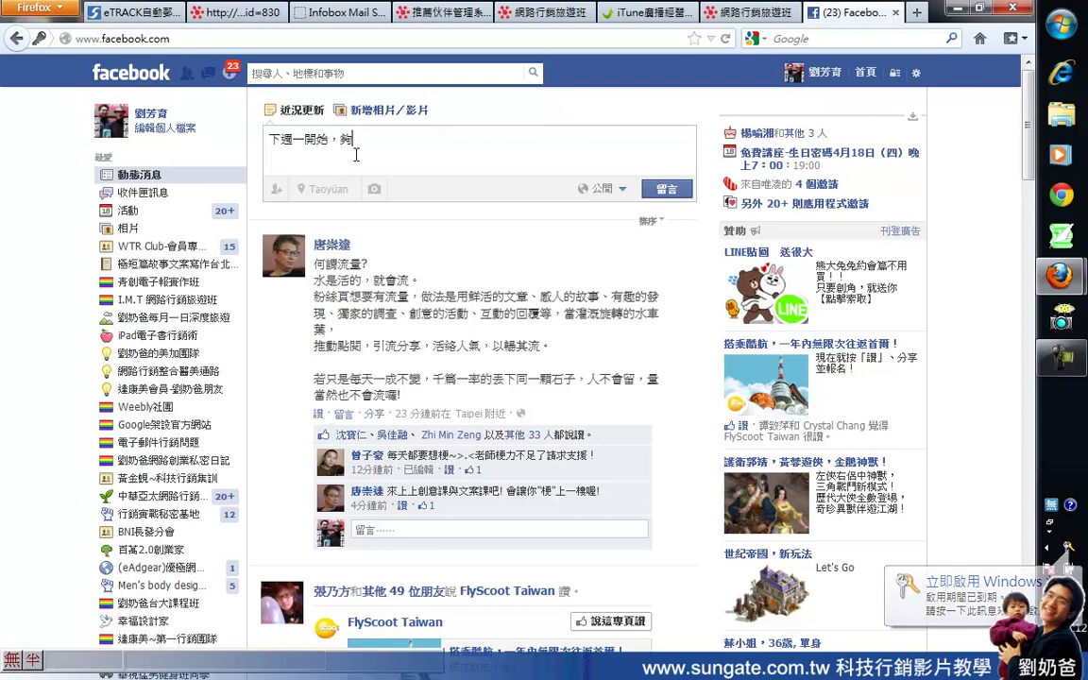
key(BackSpace)
text(展)
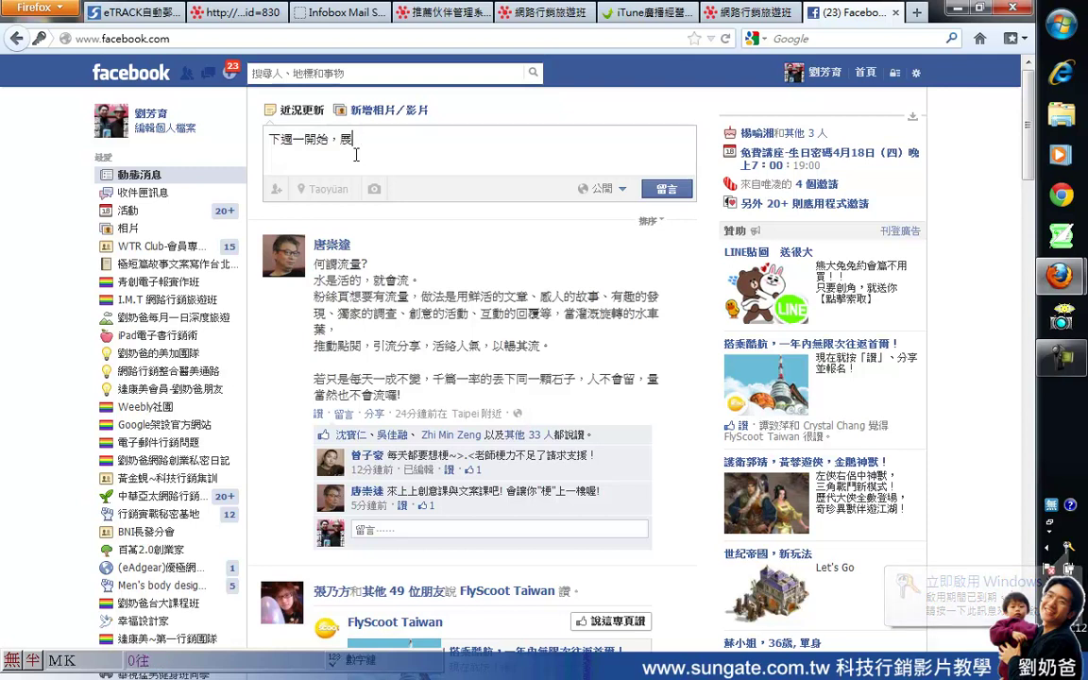
text(開網路行)
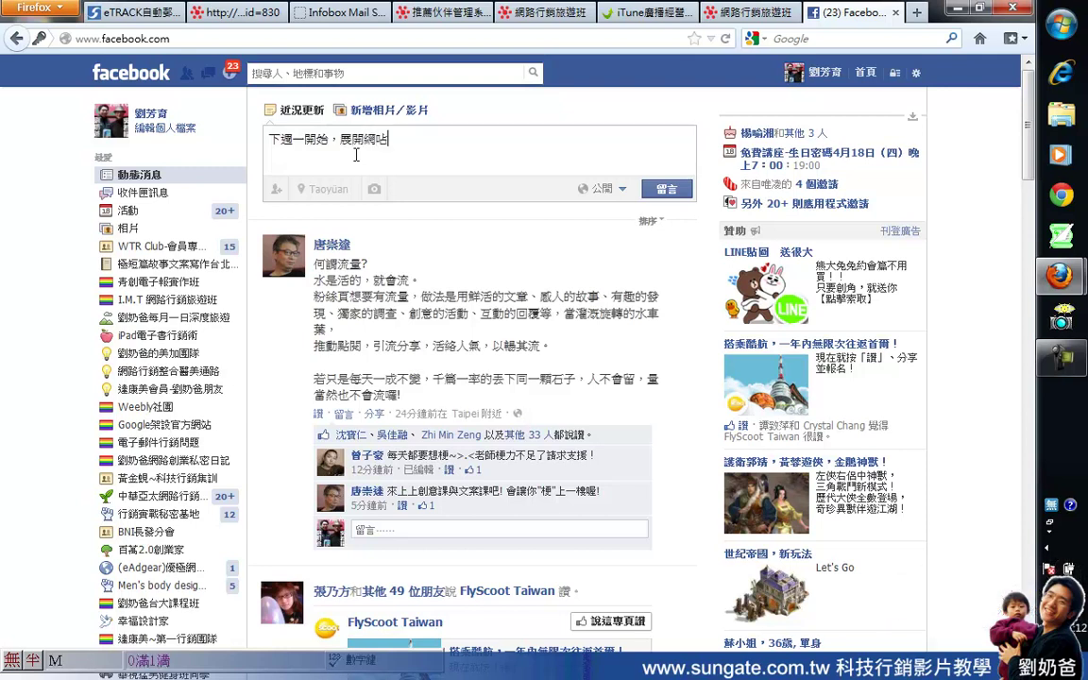
text(路)
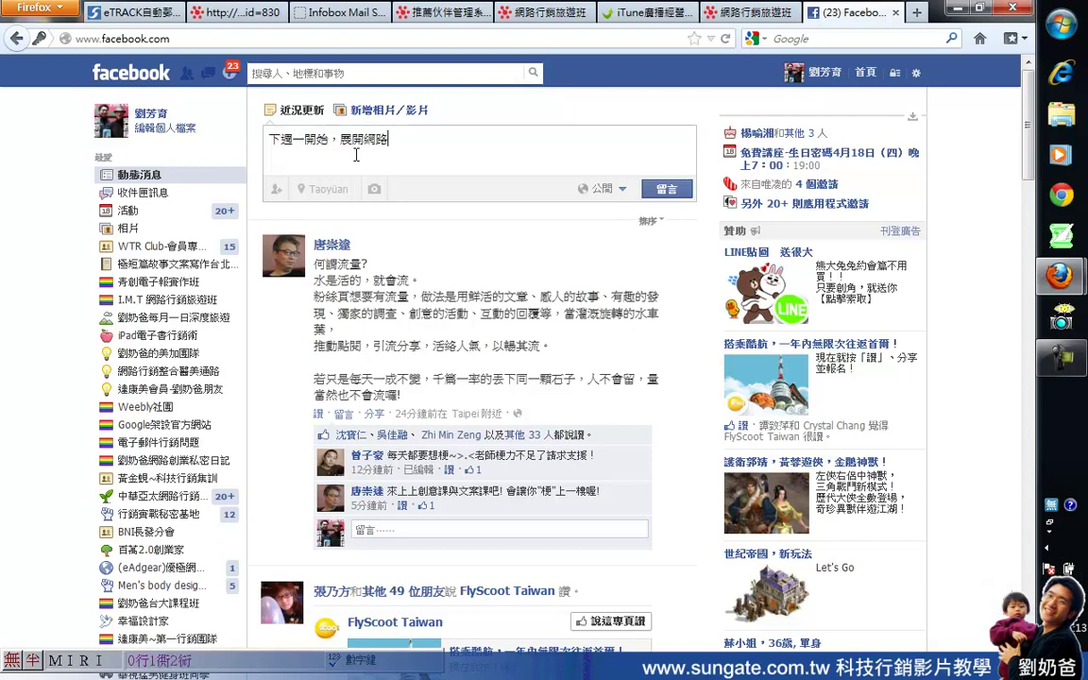
text(行銷旅fvxk)
key(space)
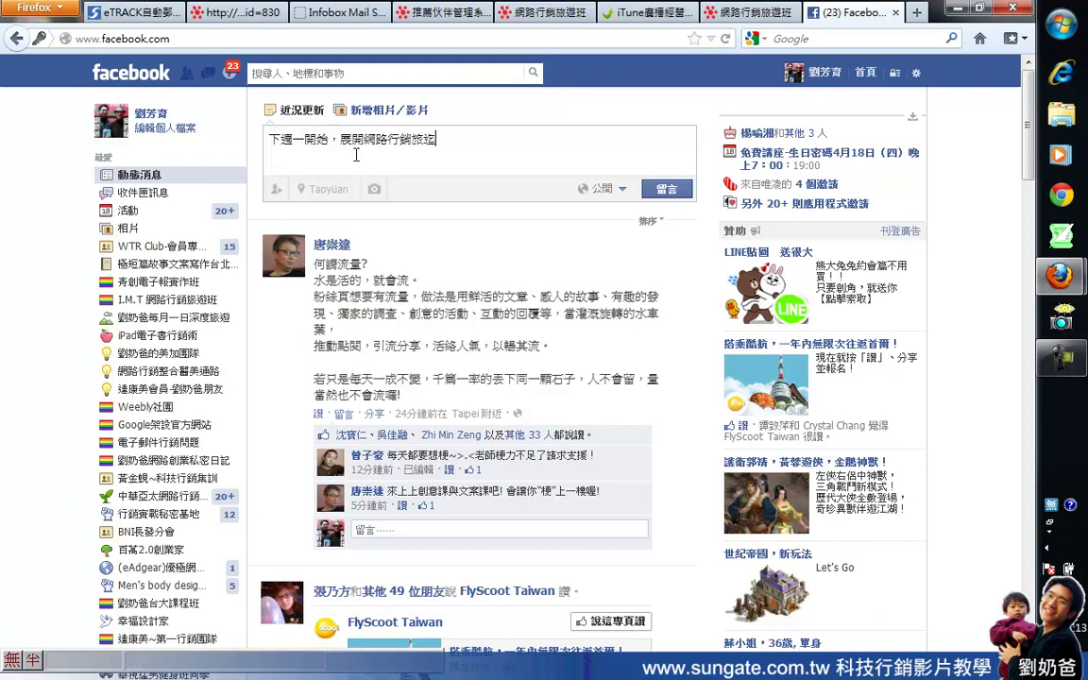
text(fvxk)
key(space)
Step: Finish with '第六期課程，為期八週，免費複訓一年，詳細內容精彩可期...請參閱：' plus the pasted referral link
text(k)
text(班第六)
key(space)
text(課程，為期八週，)
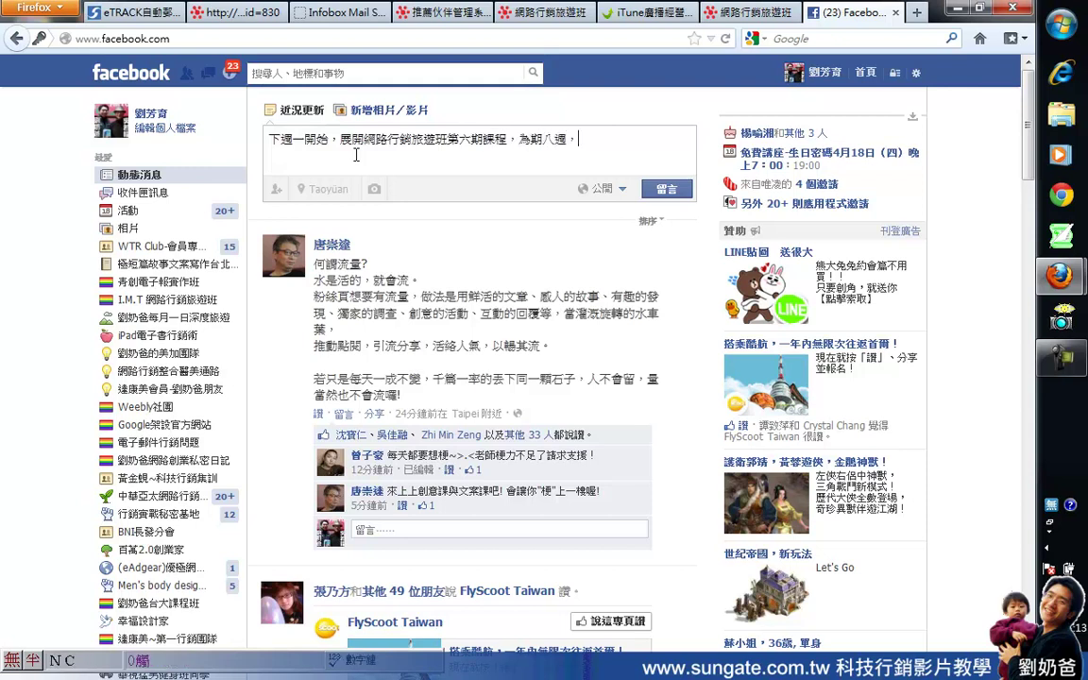
text(免費複訓一)
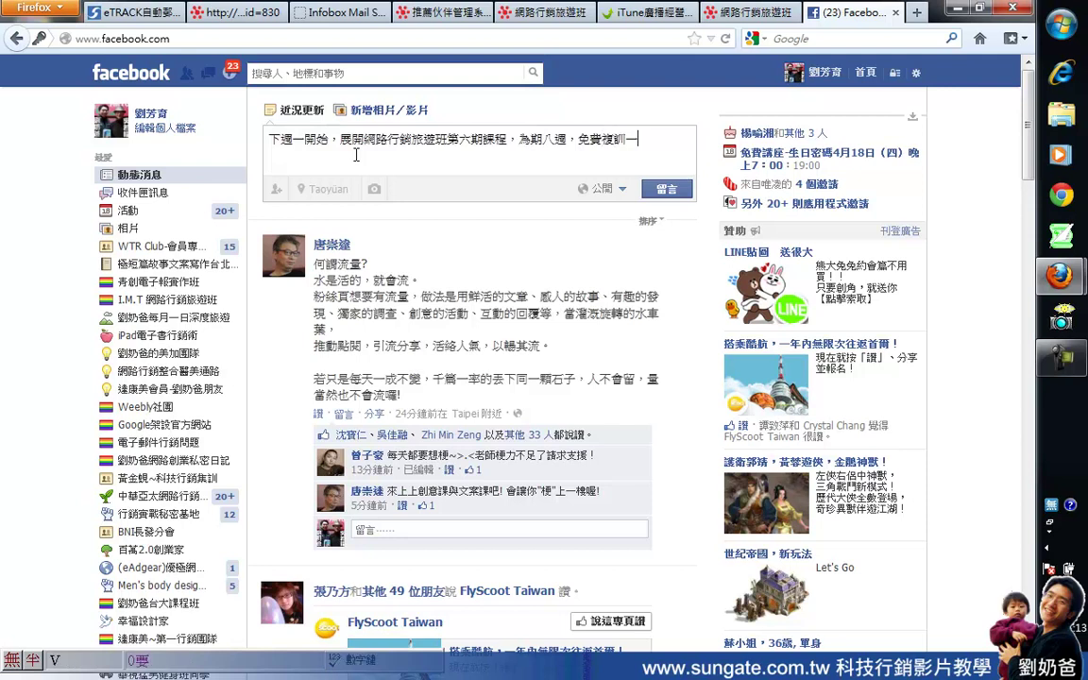
text(年，)
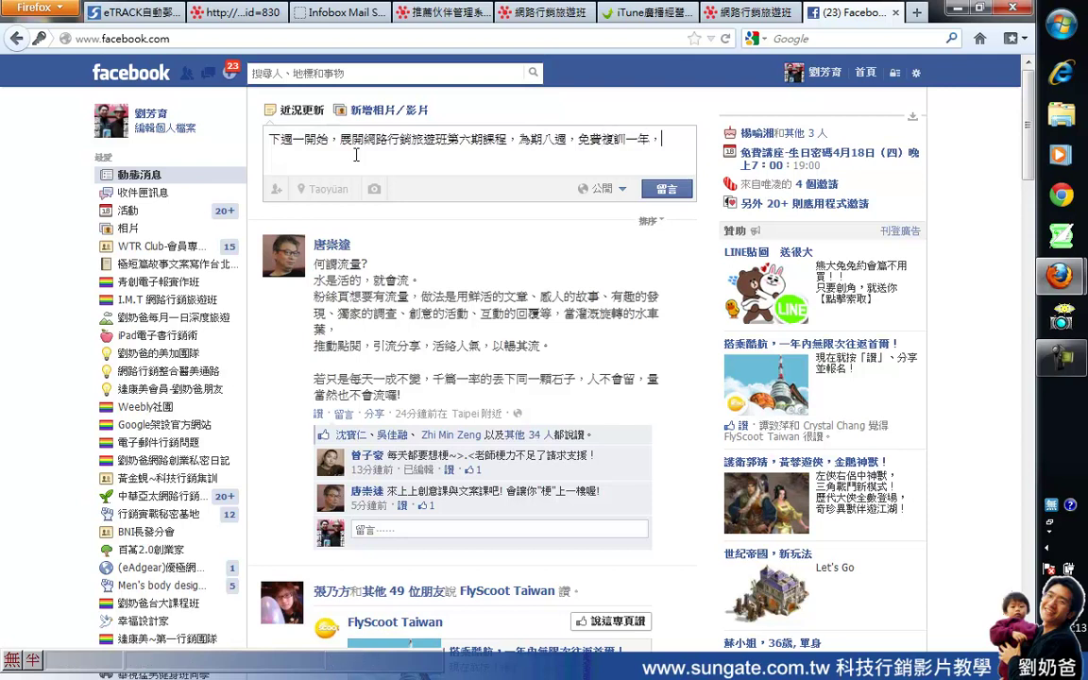
text(詳細內)
key(Escape)
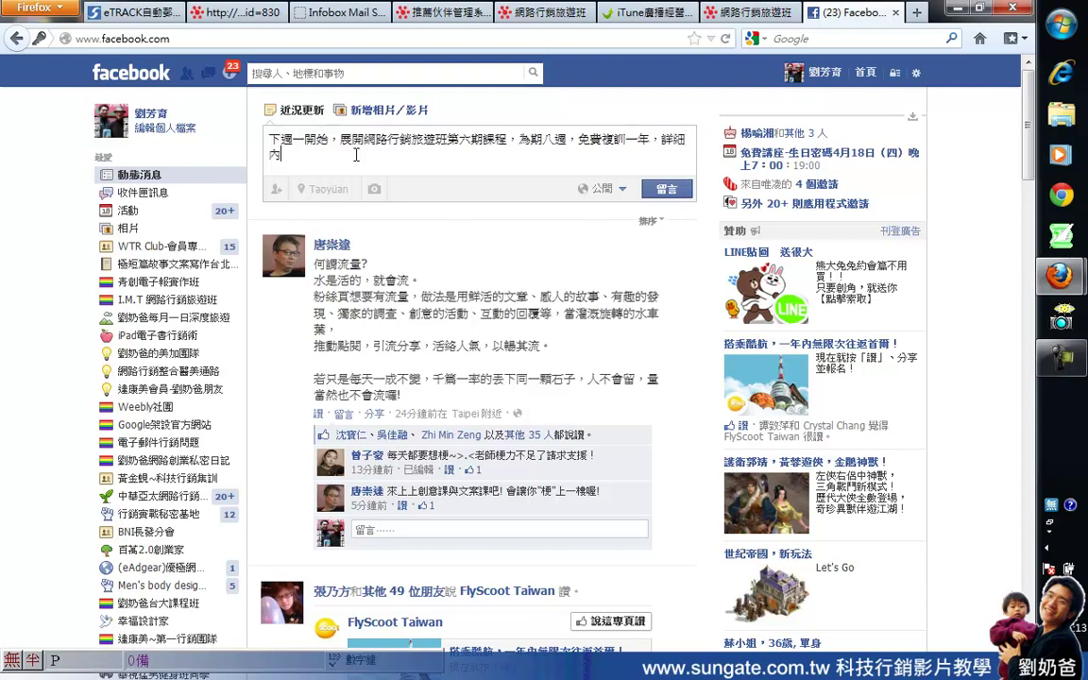
text(容)
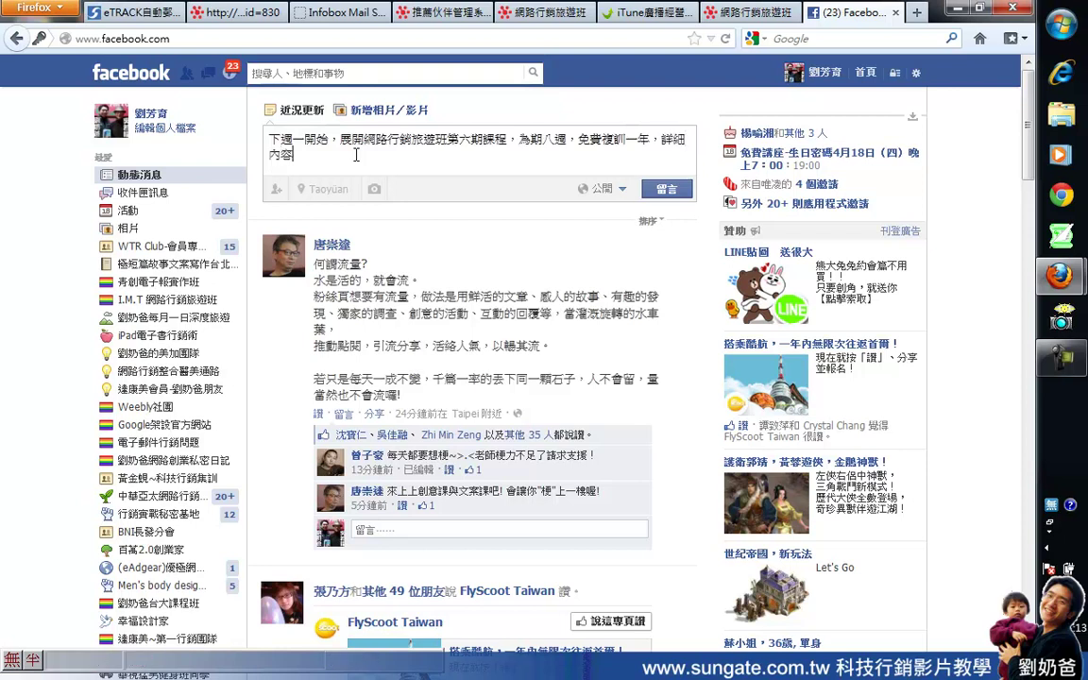
text(精彩可)
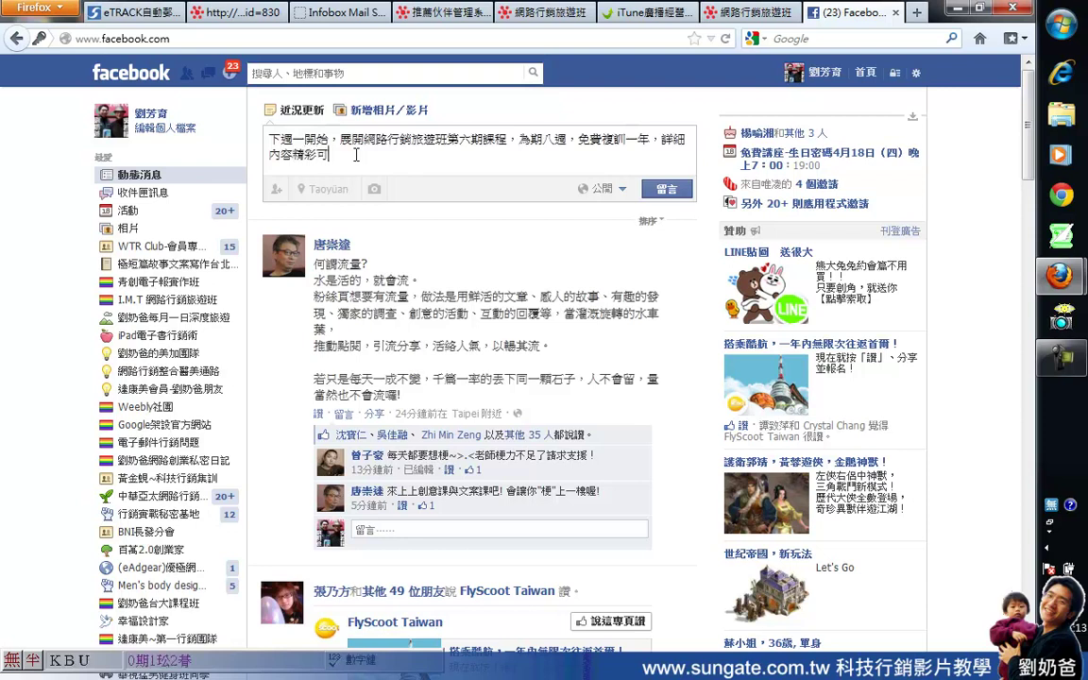
text(期...請)
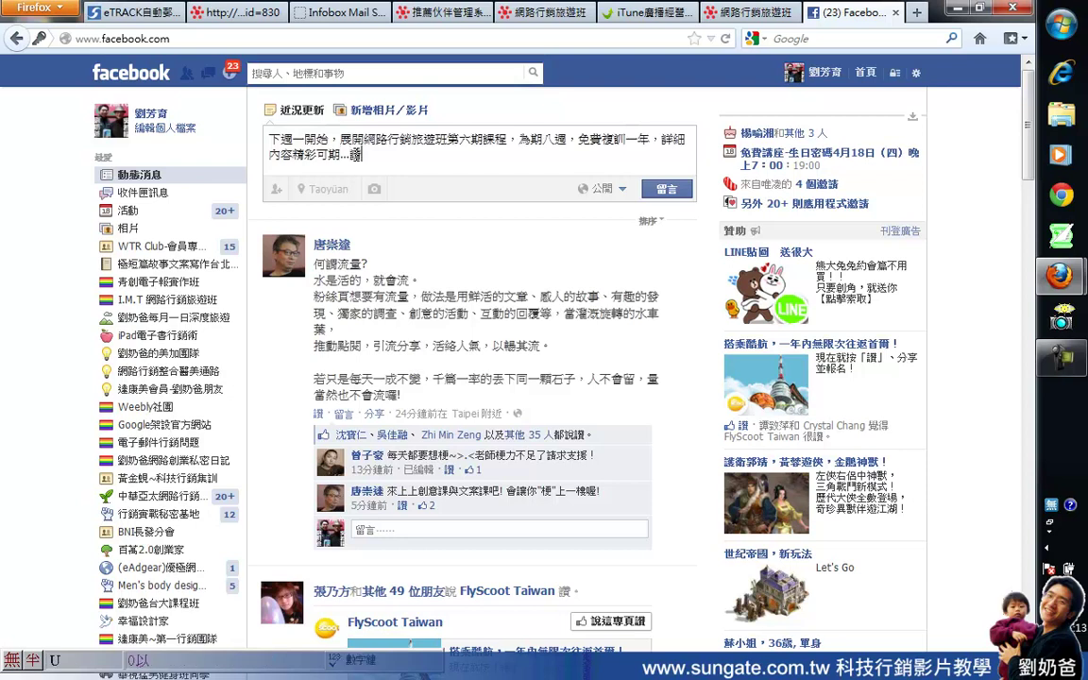
text(參閱)
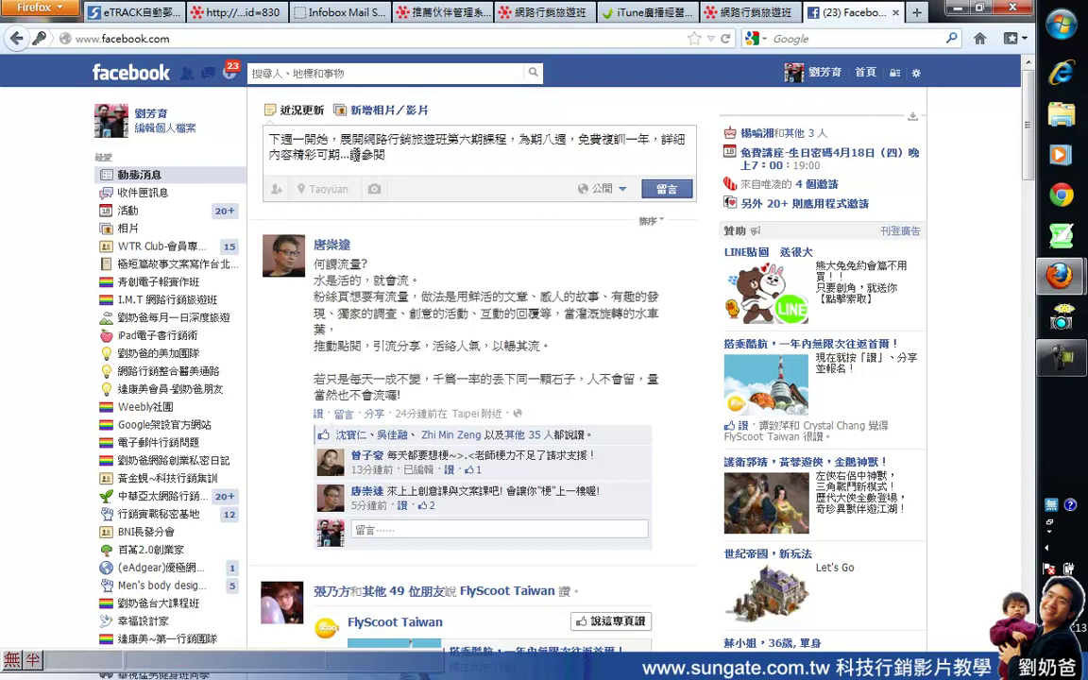
text(：)
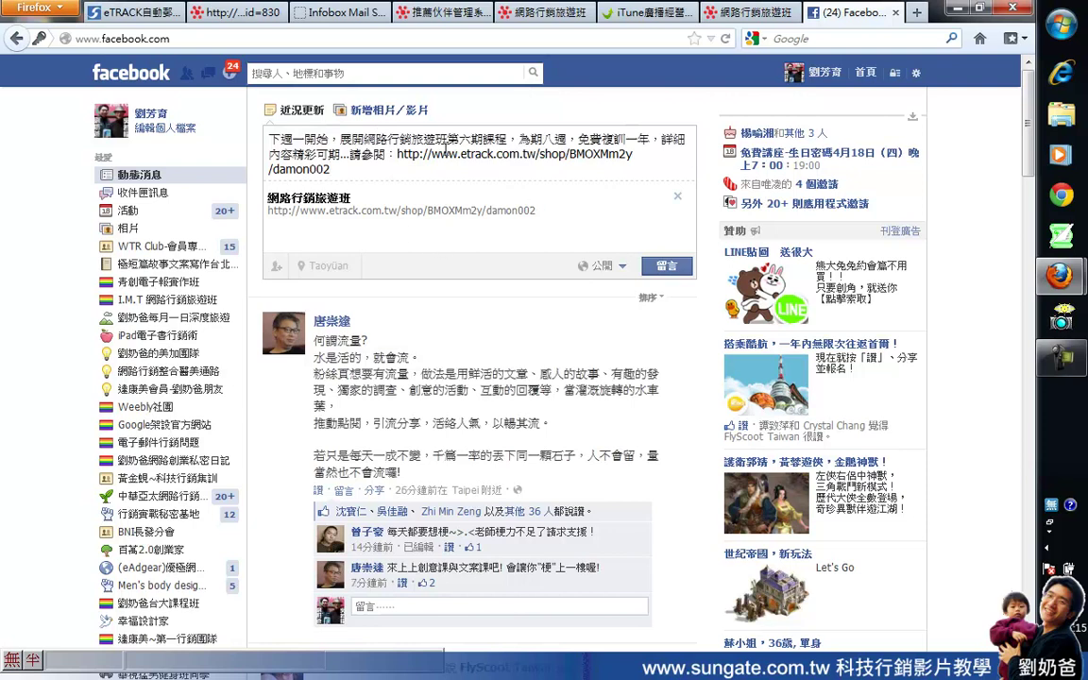
click(389, 110)
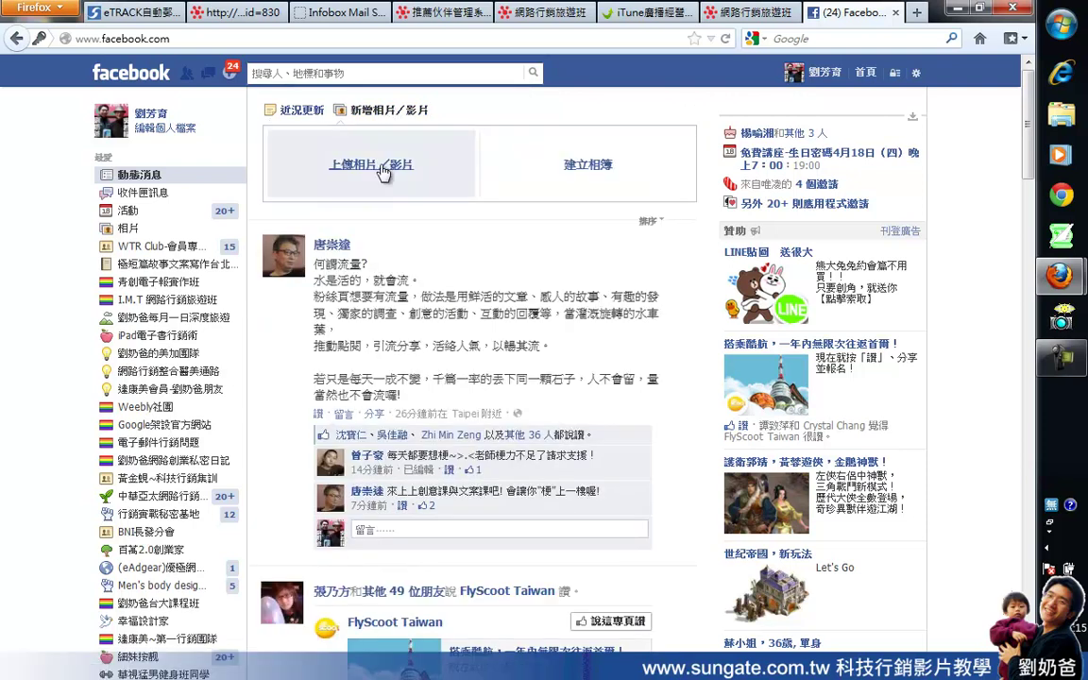
click(917, 13)
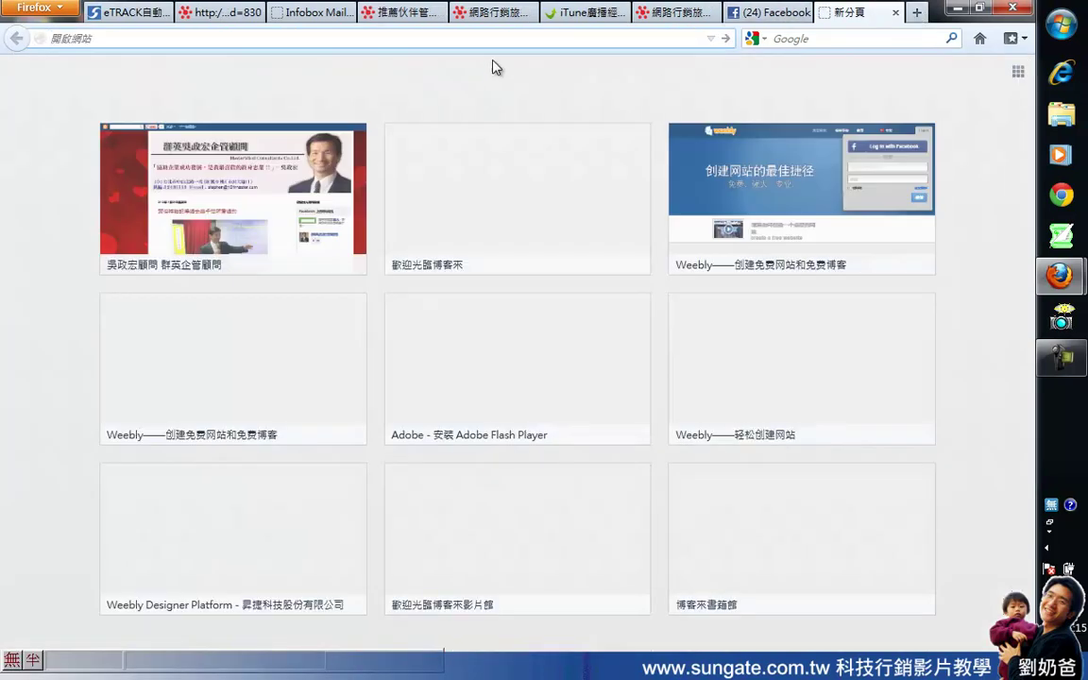
Step: Switch off Chinese input and load liufunyu.wordpress.com
key(ctrl+shift)
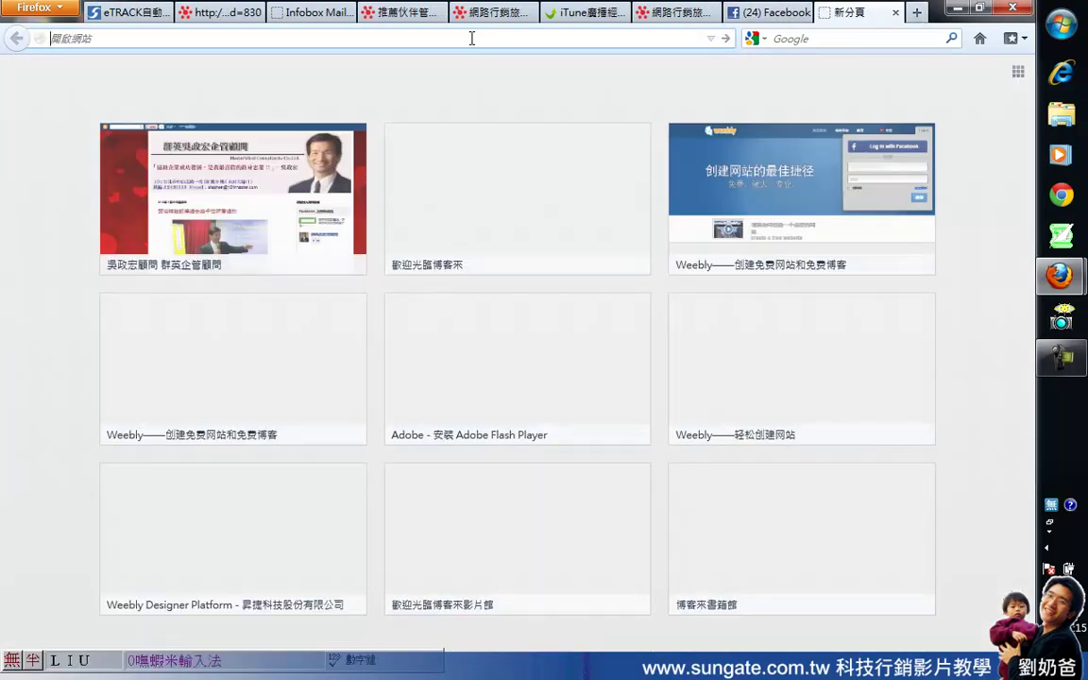
key(ctrl+shift)
text(liufunyu)
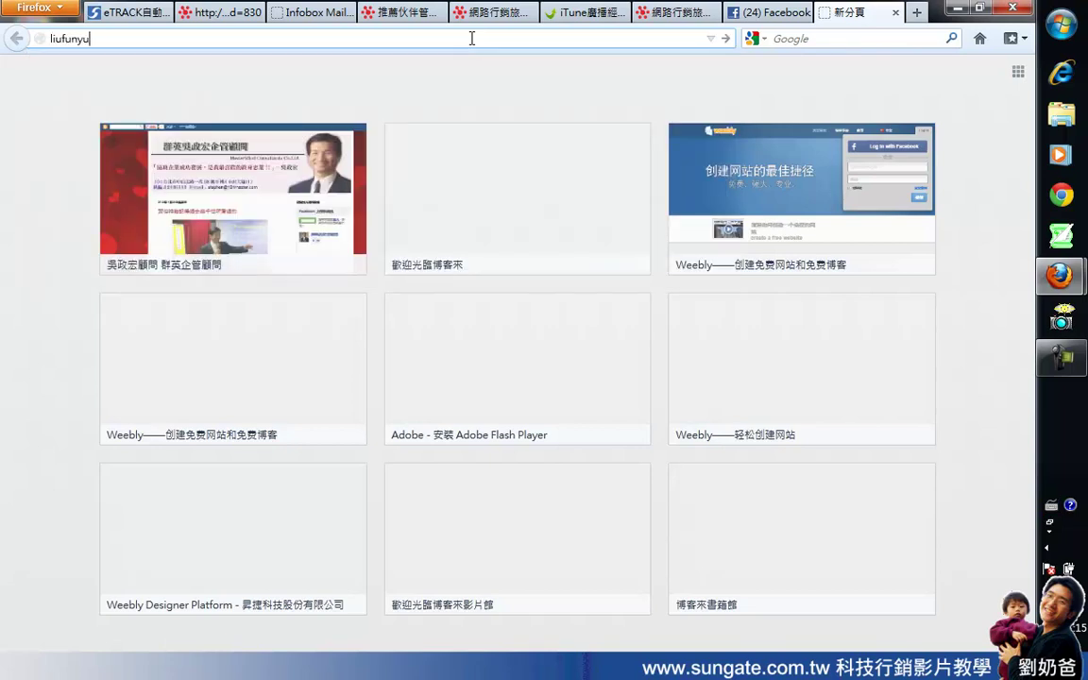
text(.wordpress.com)
key(Return)
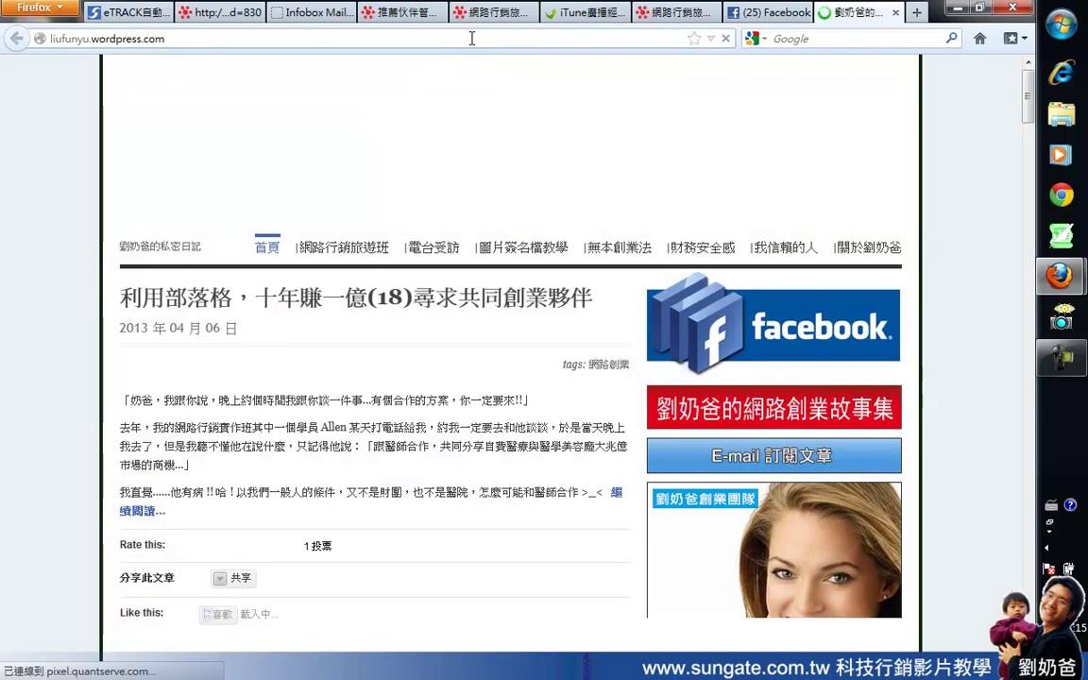
Step: View the blog's 最新旅遊行程 tagged posts, go back, and return to Facebook
scroll(899, 305, down, 1)
scroll(900, 305, down, 10)
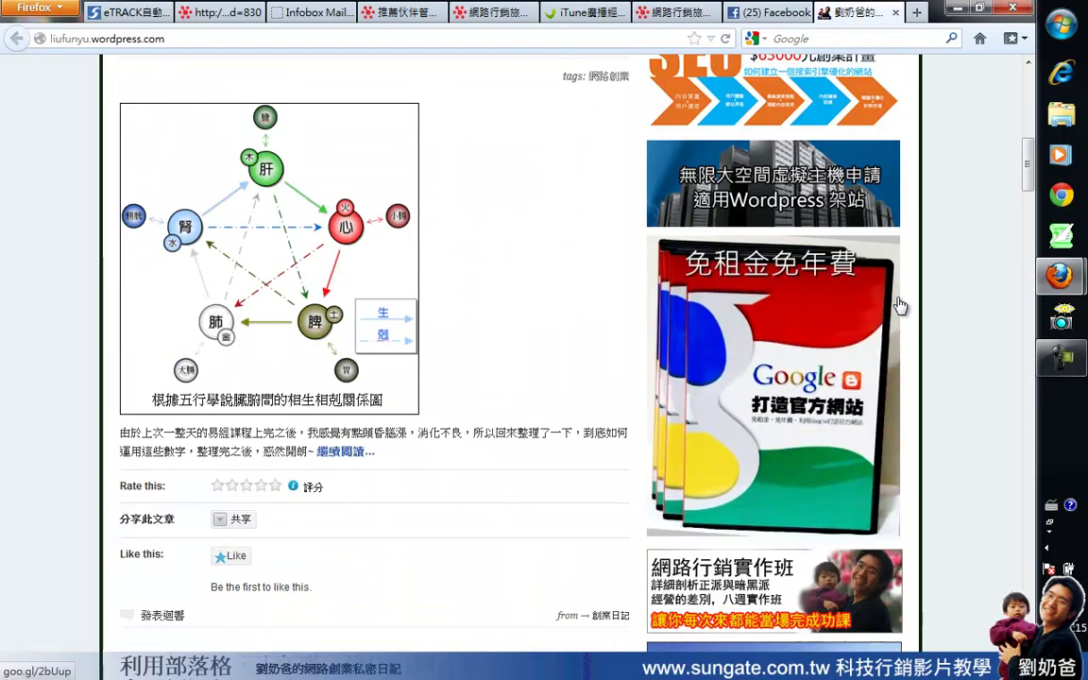
scroll(900, 305, down, 5)
click(746, 368)
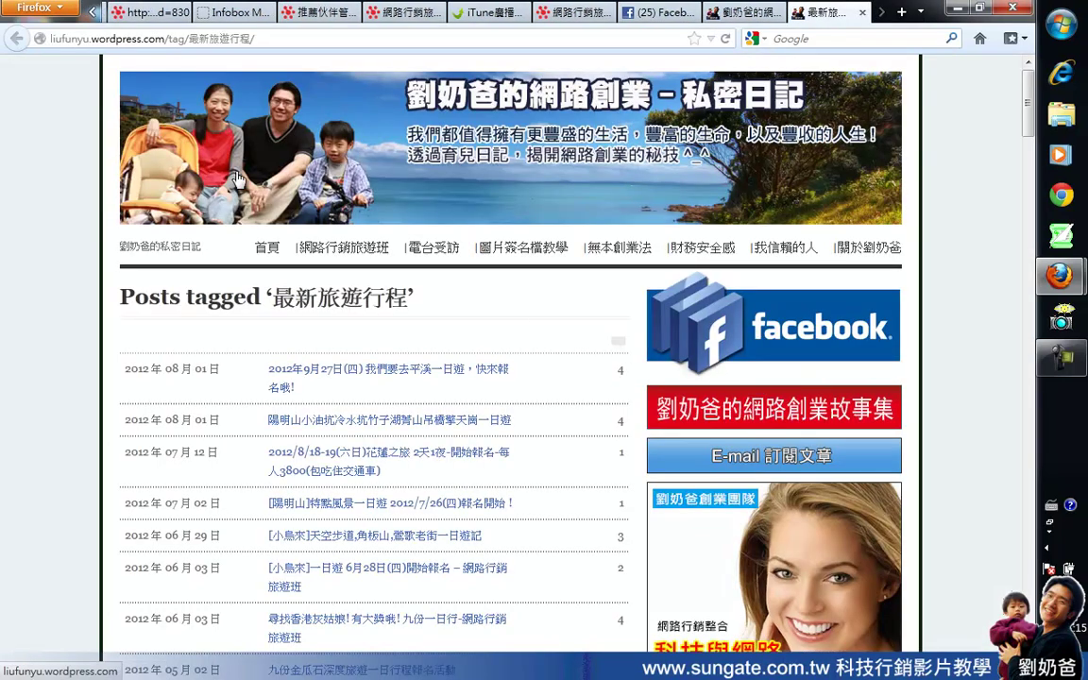
click(20, 41)
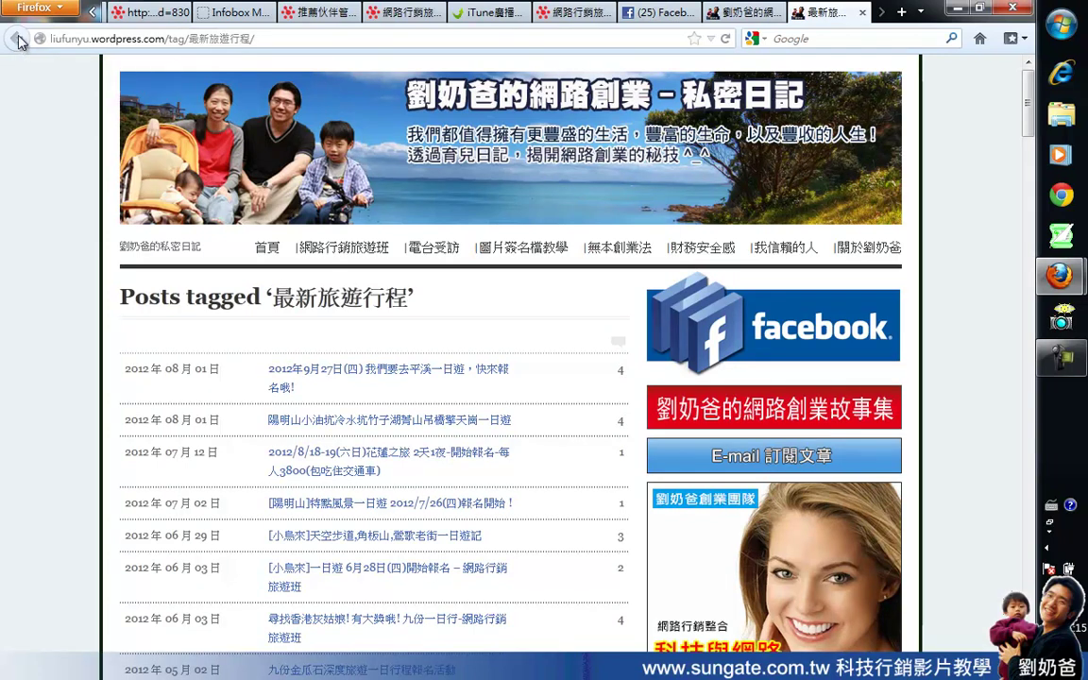
click(659, 12)
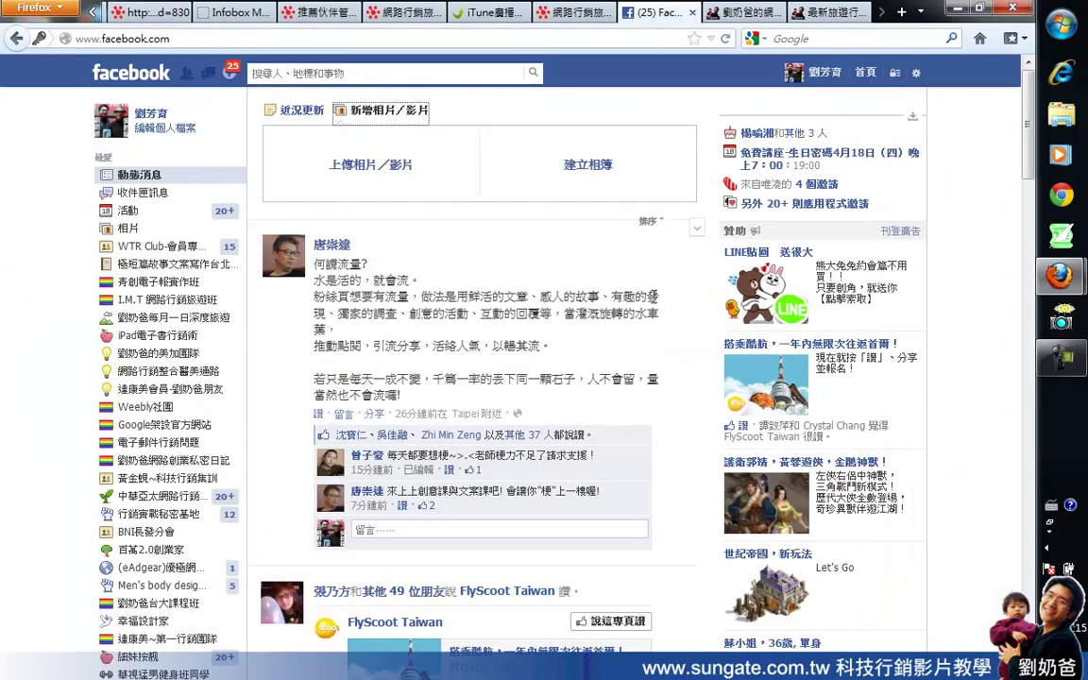
Step: Copy the whole drafted course announcement text from the status box
click(301, 109)
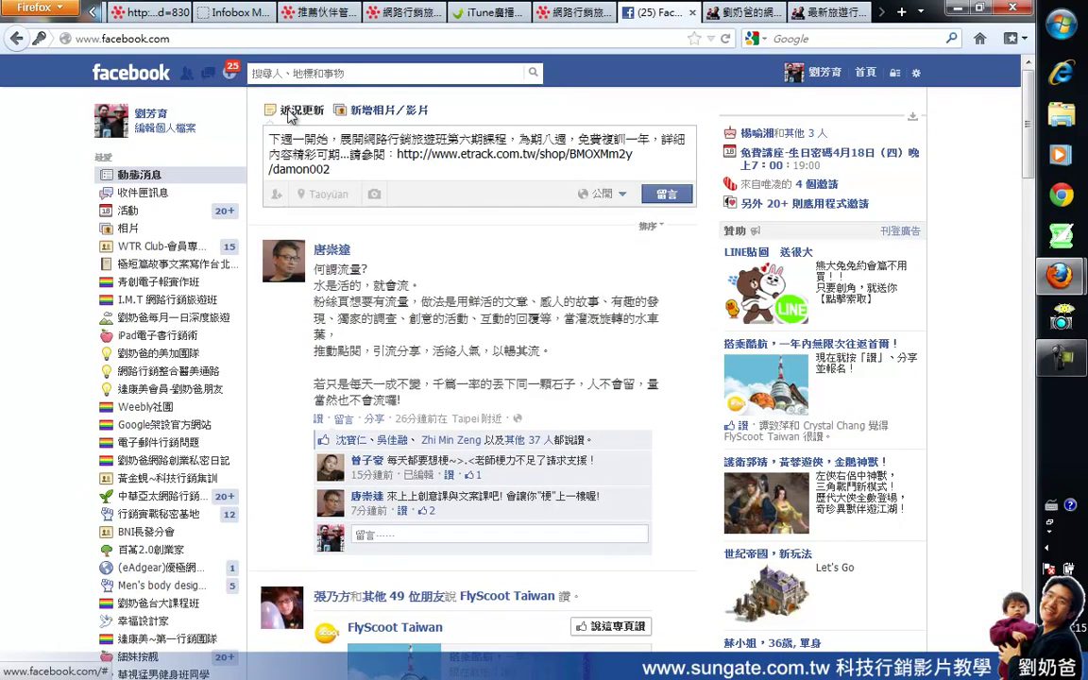
shift+click(302, 154)
drag(297, 148, 267, 137)
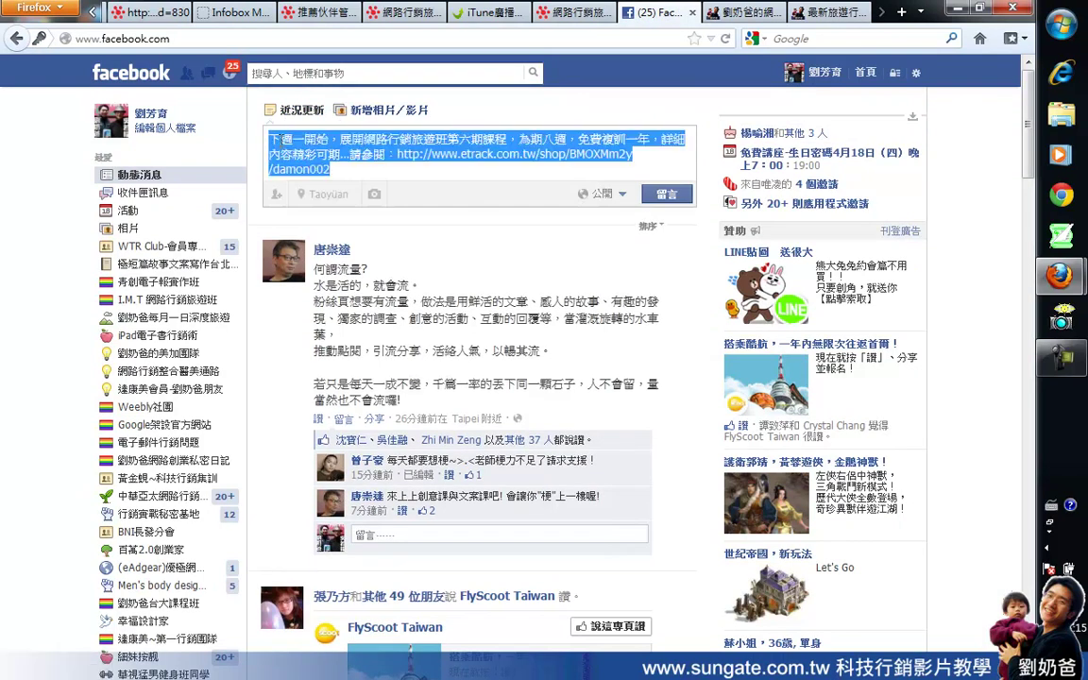
right_click(302, 140)
click(325, 188)
Step: Paste the announcement into a new GreenPad note and move its window to the lower right
click(1062, 238)
click(570, 361)
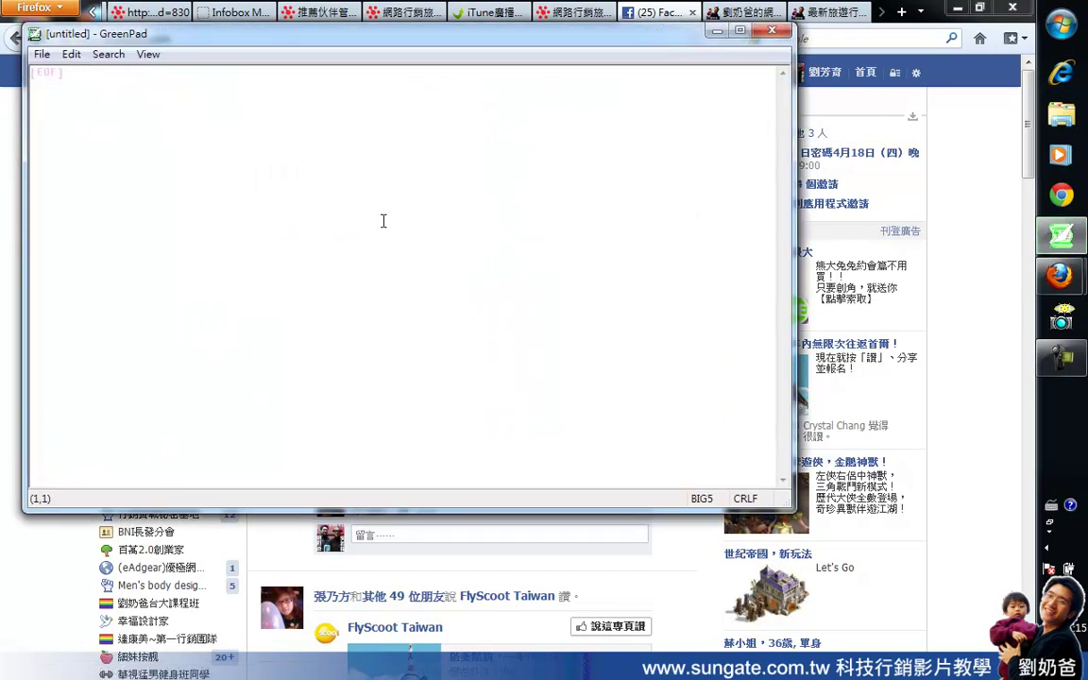
right_click(383, 221)
click(427, 311)
drag(180, 34, 736, 563)
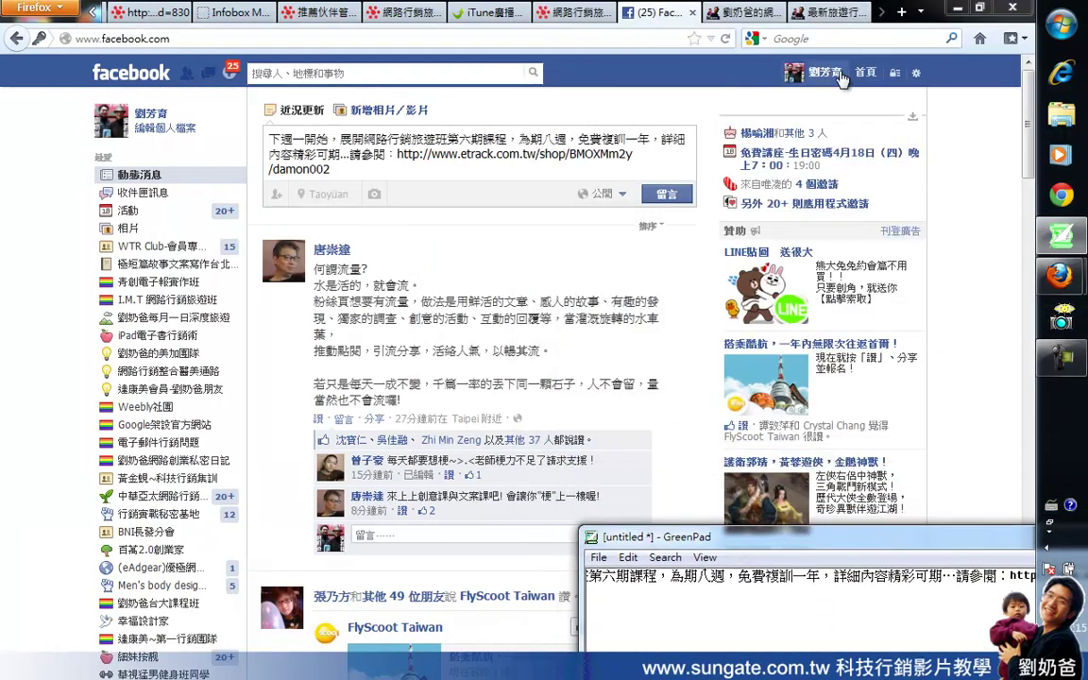
Step: Leave the unposted draft for the profile timeline and open the classroom photo
click(831, 80)
click(598, 244)
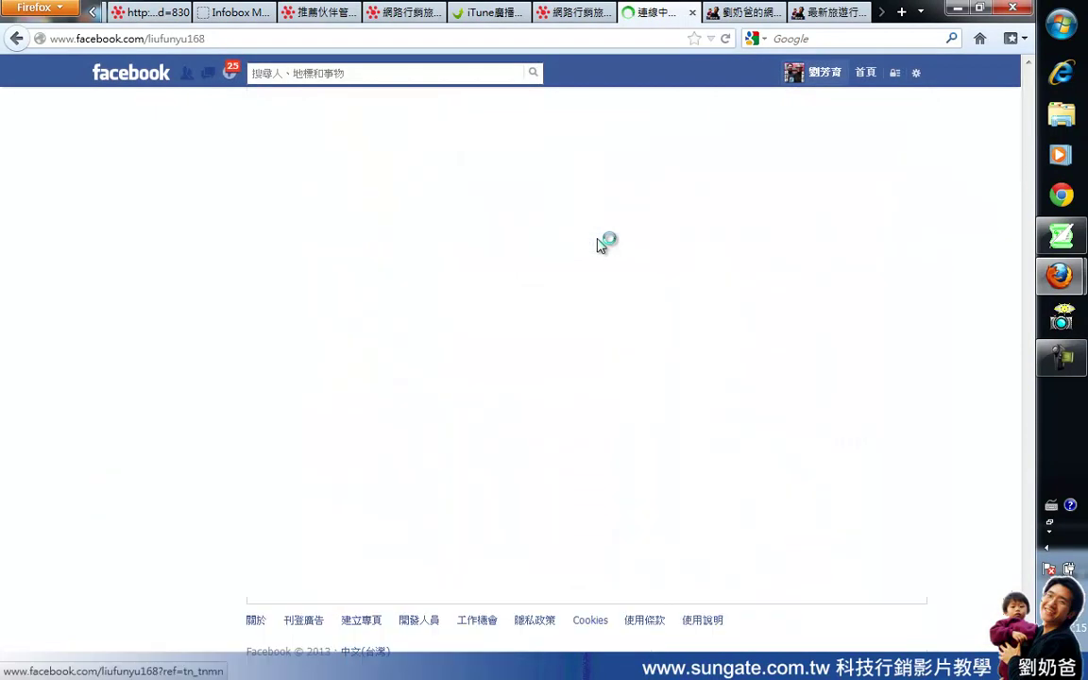
scroll(590, 242, down, 6)
scroll(470, 321, down, 12)
scroll(470, 321, down, 15)
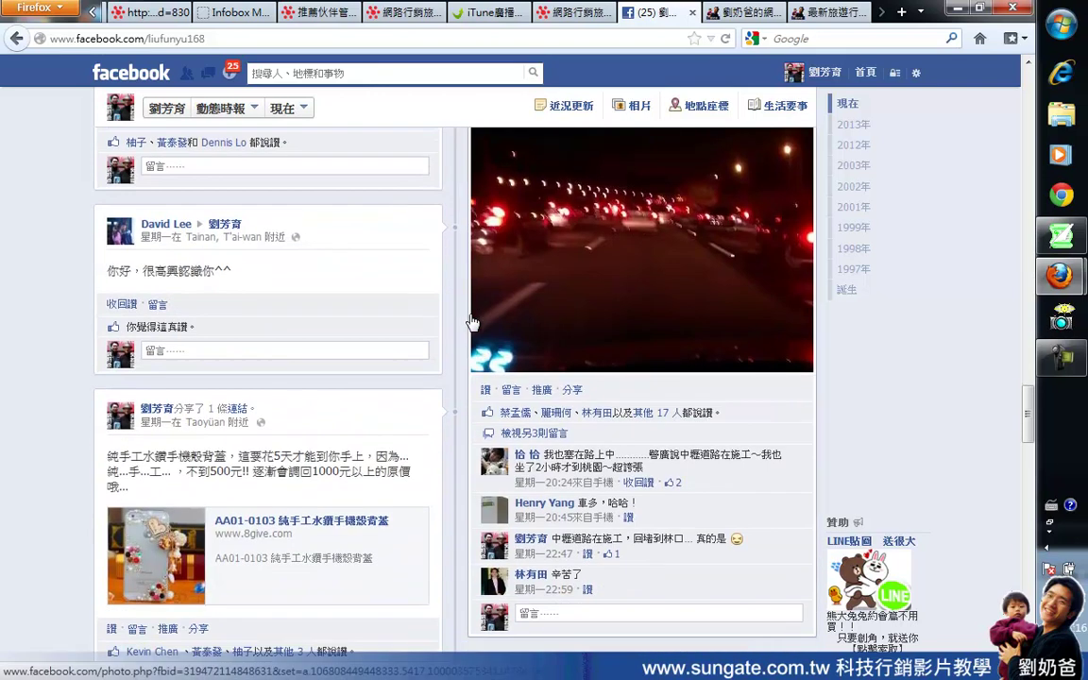
scroll(470, 322, down, 8)
scroll(472, 321, up, 3)
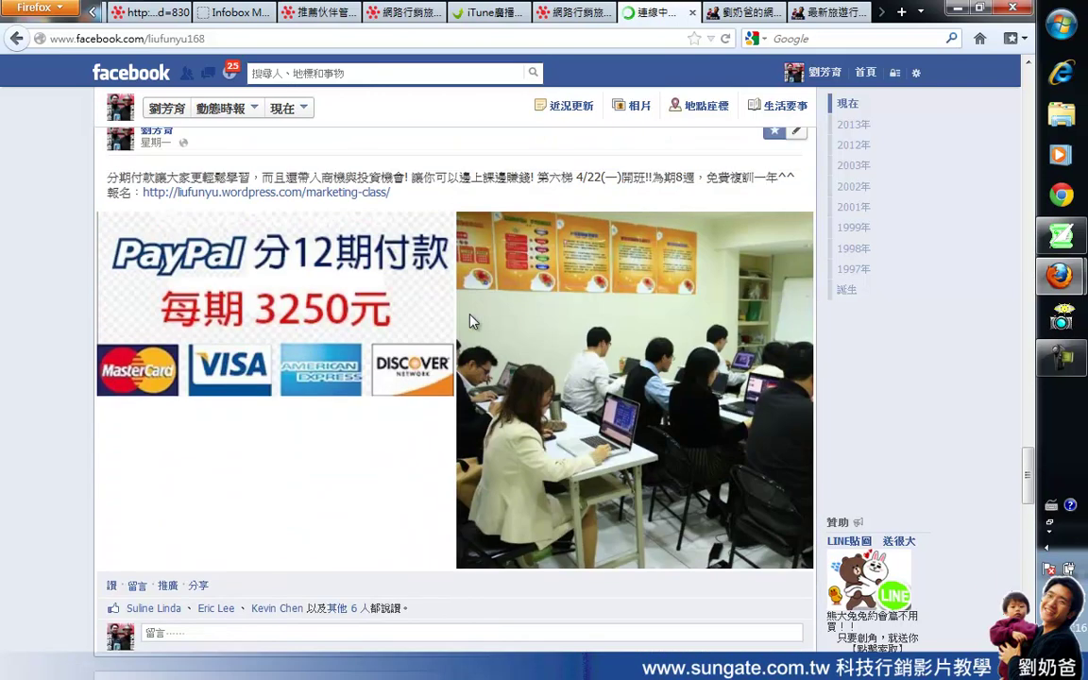
click(662, 365)
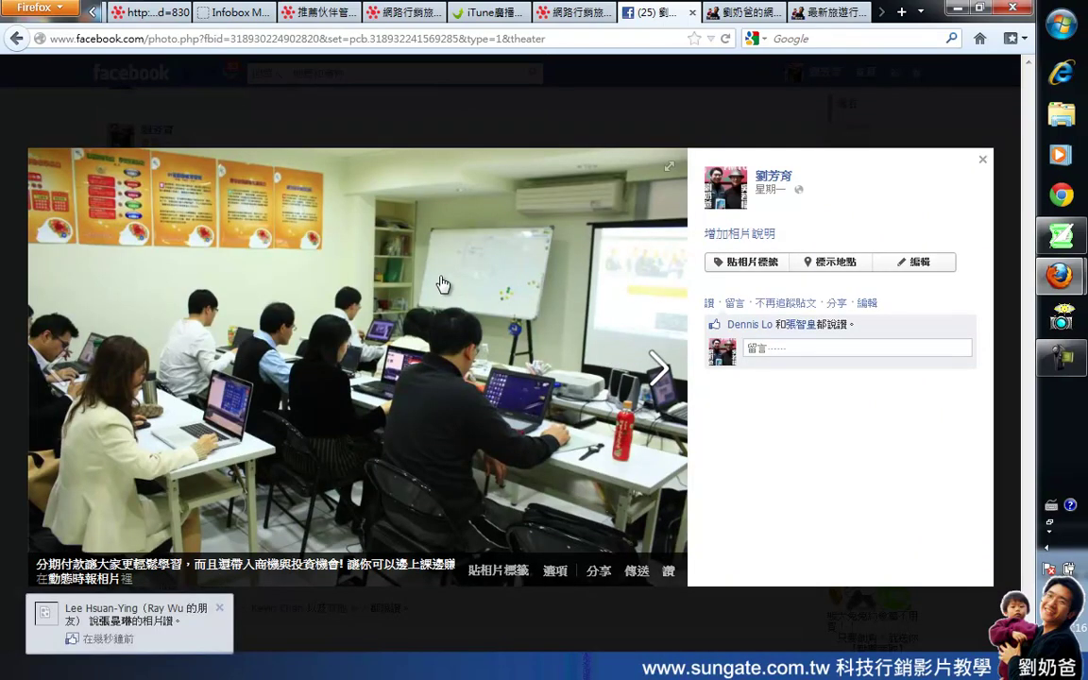
Step: Save the classroom photo to the Desktop as all.jpg and close the viewer
right_click(396, 290)
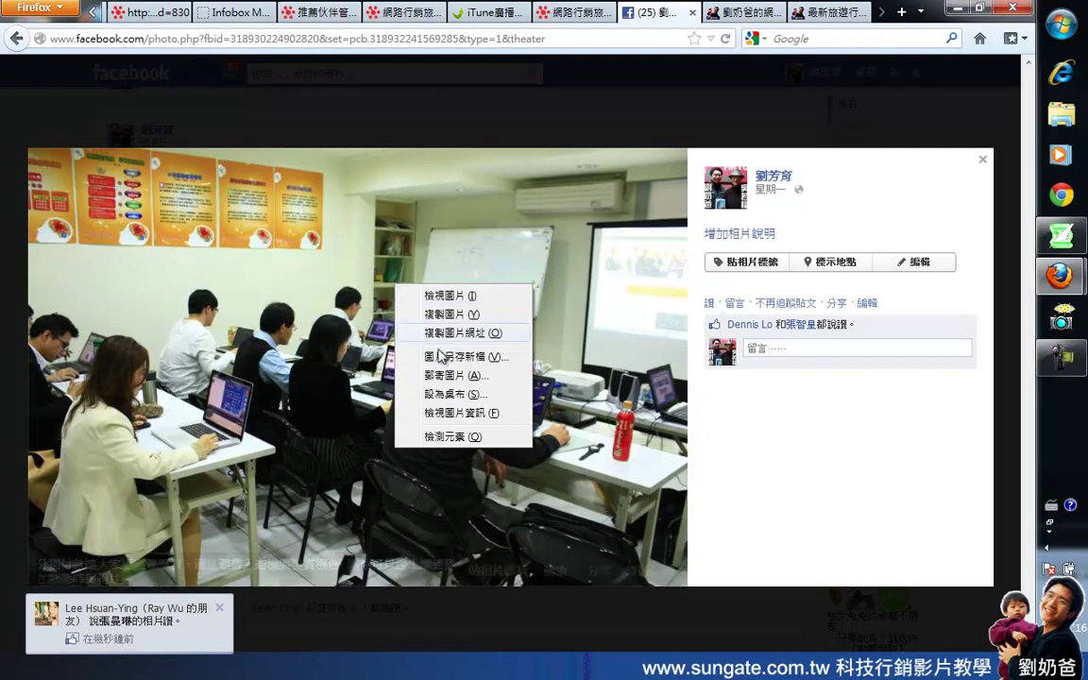
click(469, 358)
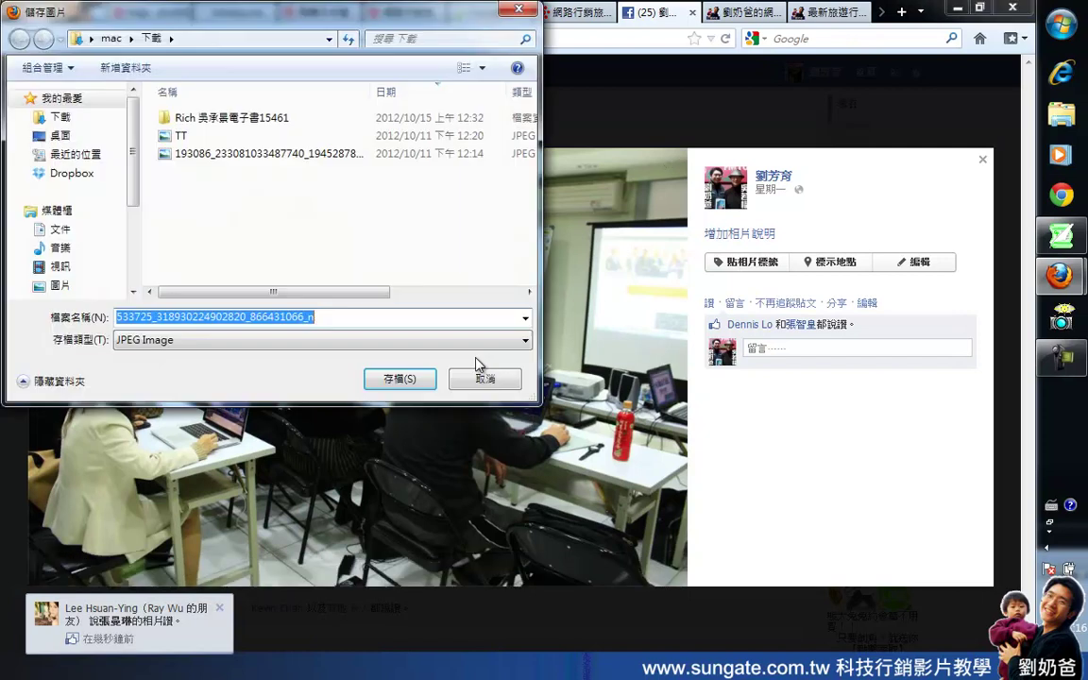
click(59, 135)
double_click(350, 316)
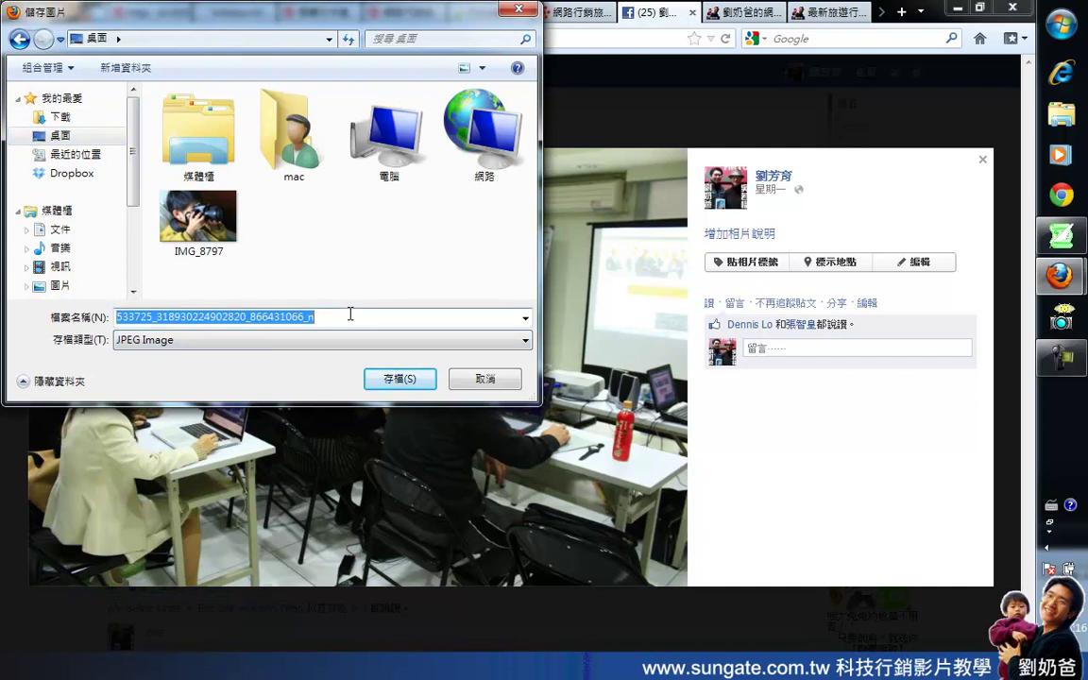
text(ojqa)
key(BackSpace)
key(BackSpace)
key(BackSpace)
key(BackSpace)
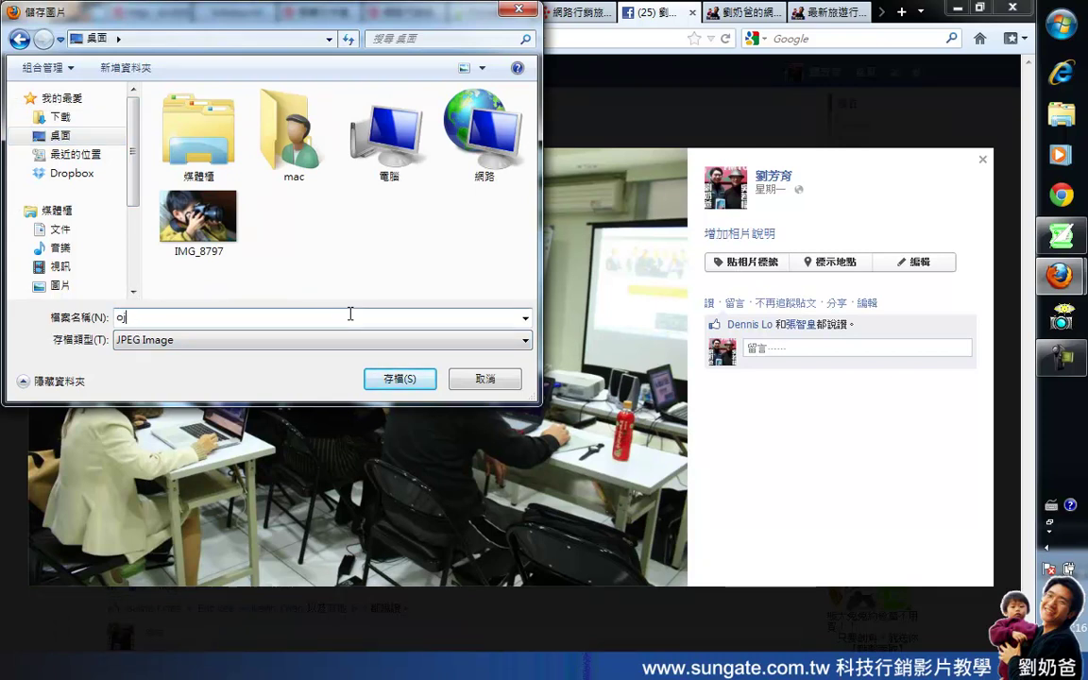
text(all)
click(420, 380)
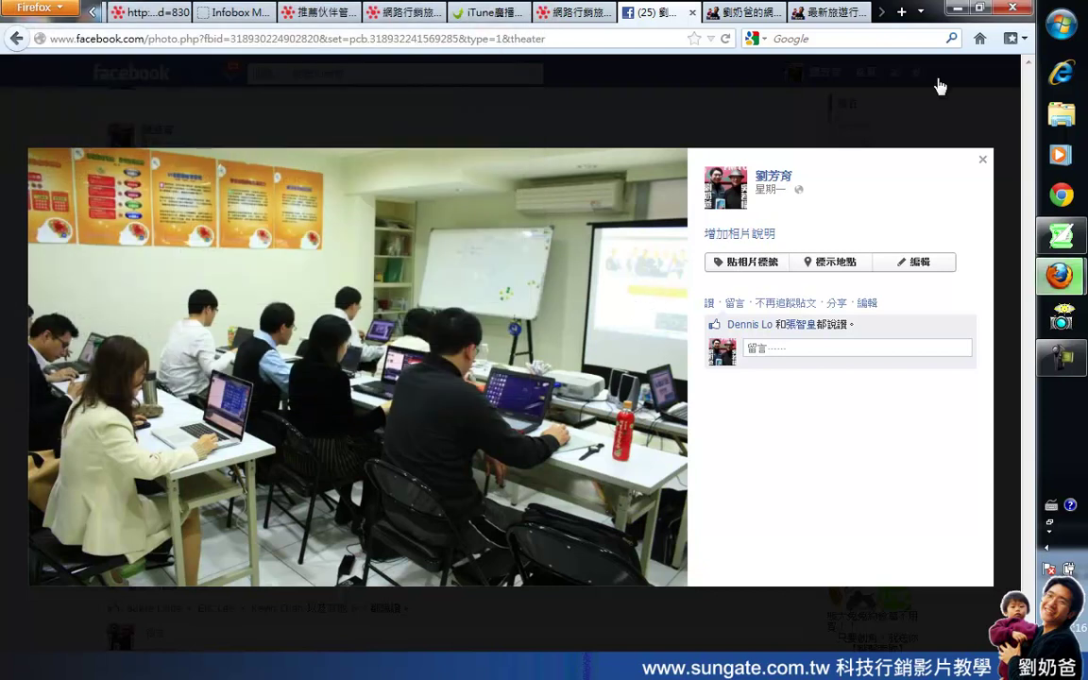
click(982, 161)
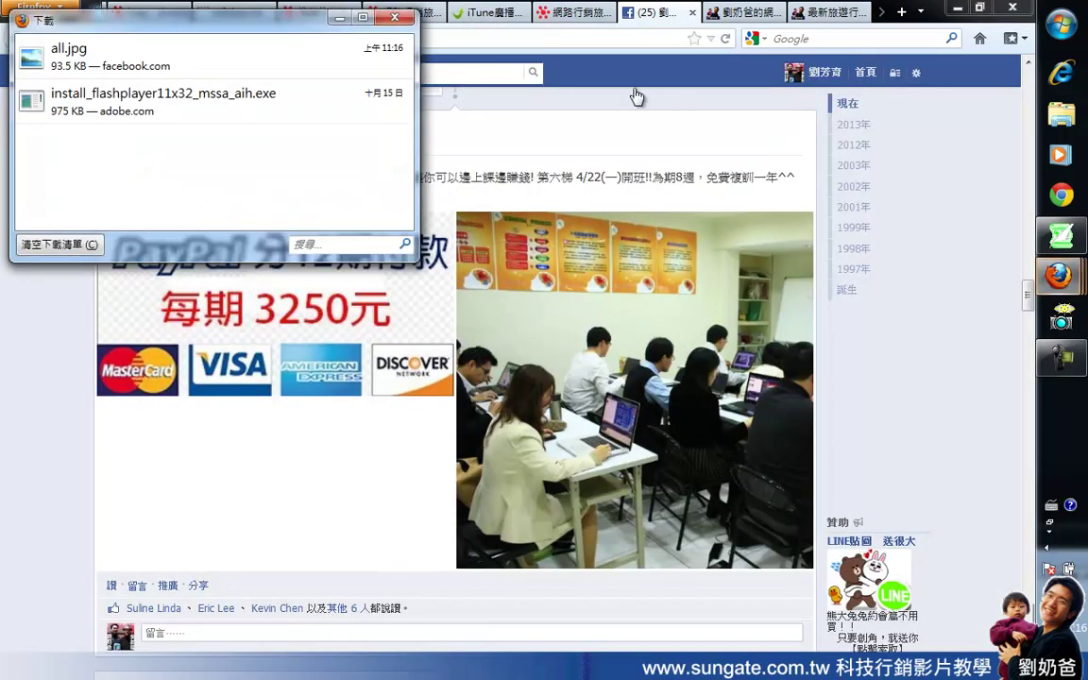
Step: Paste the course announcement into the status box on the profile timeline
click(396, 15)
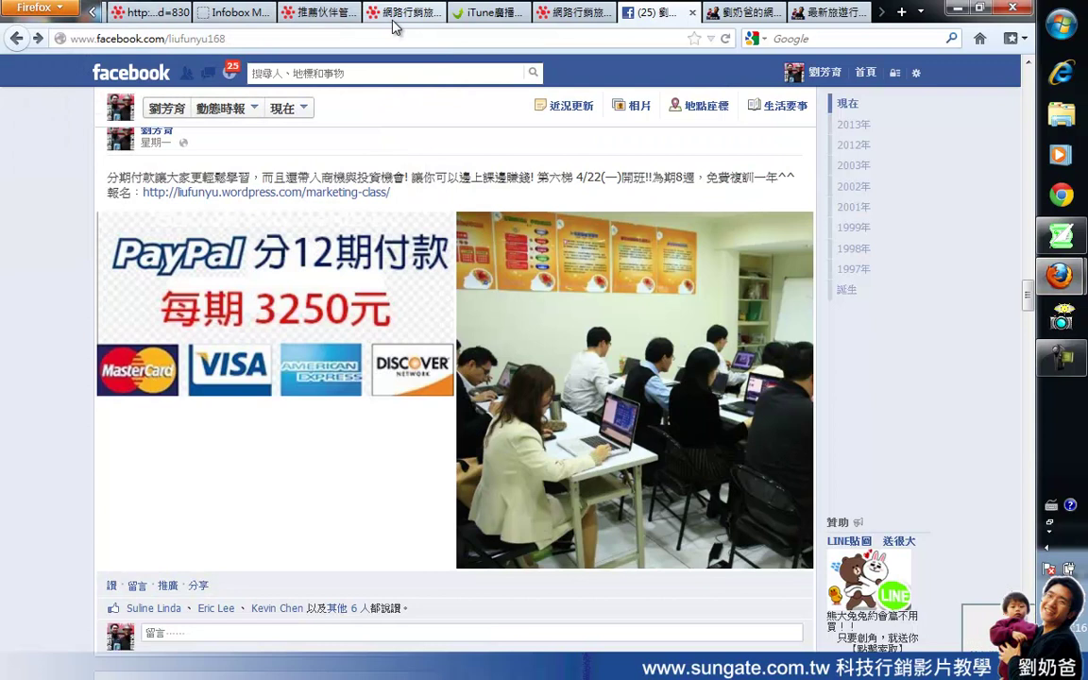
click(820, 76)
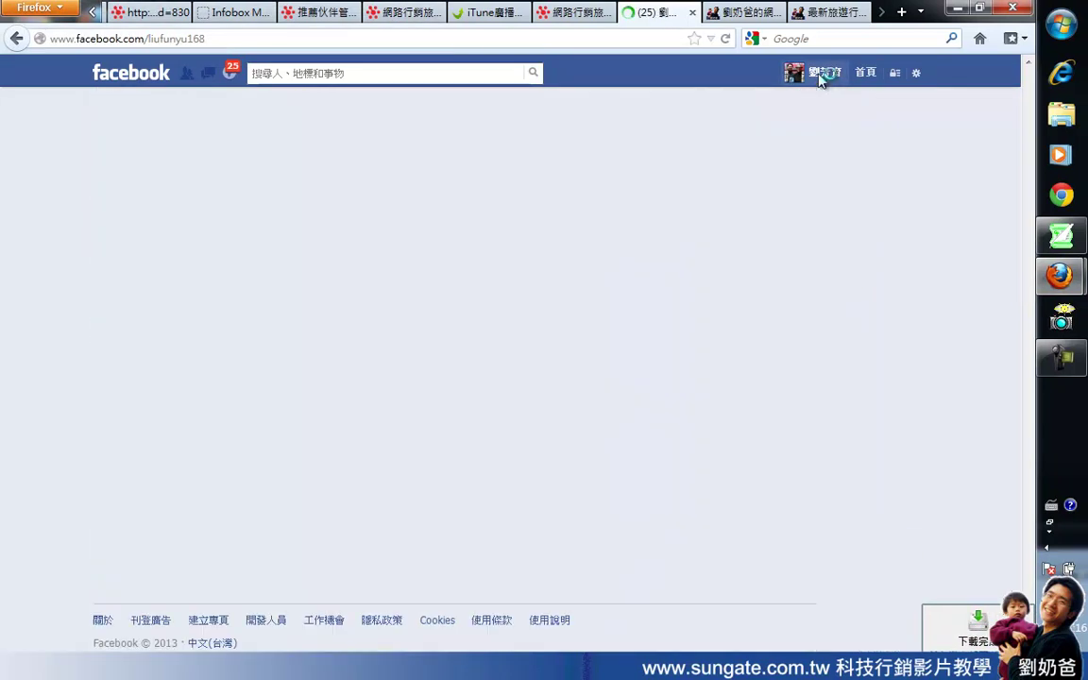
scroll(283, 416, down, 4)
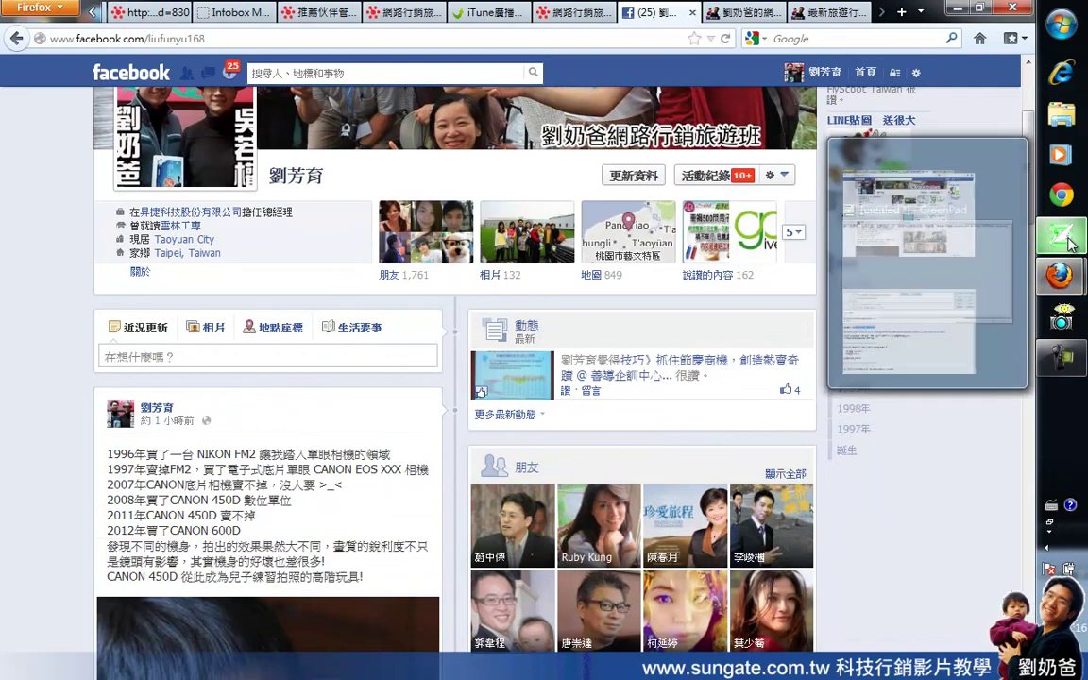
right_click(149, 353)
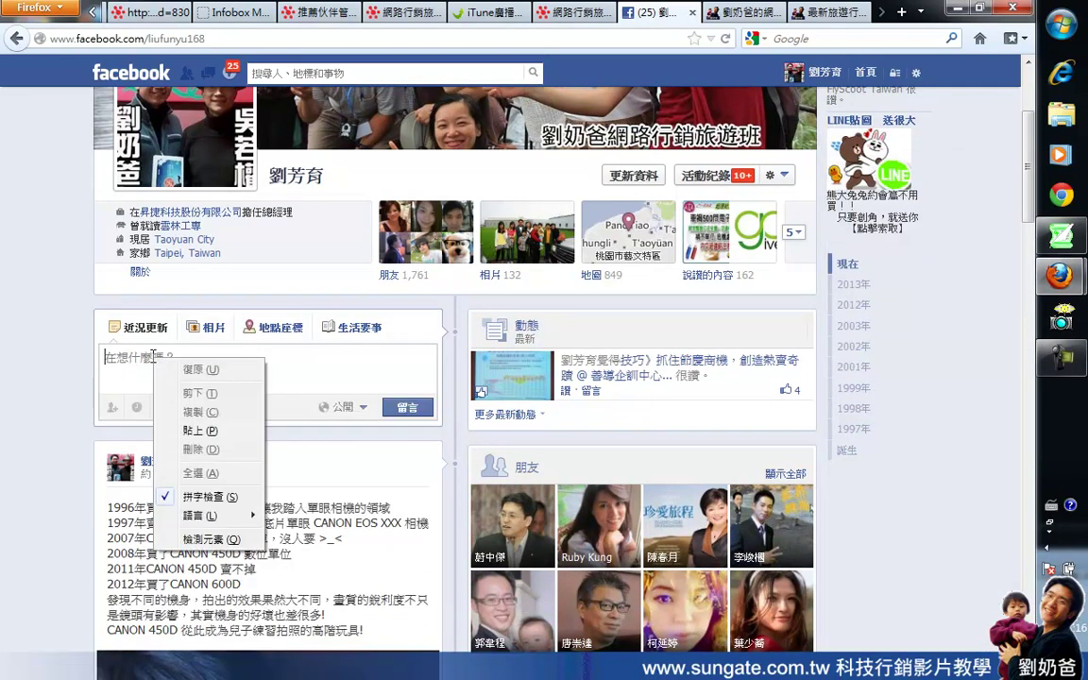
click(185, 422)
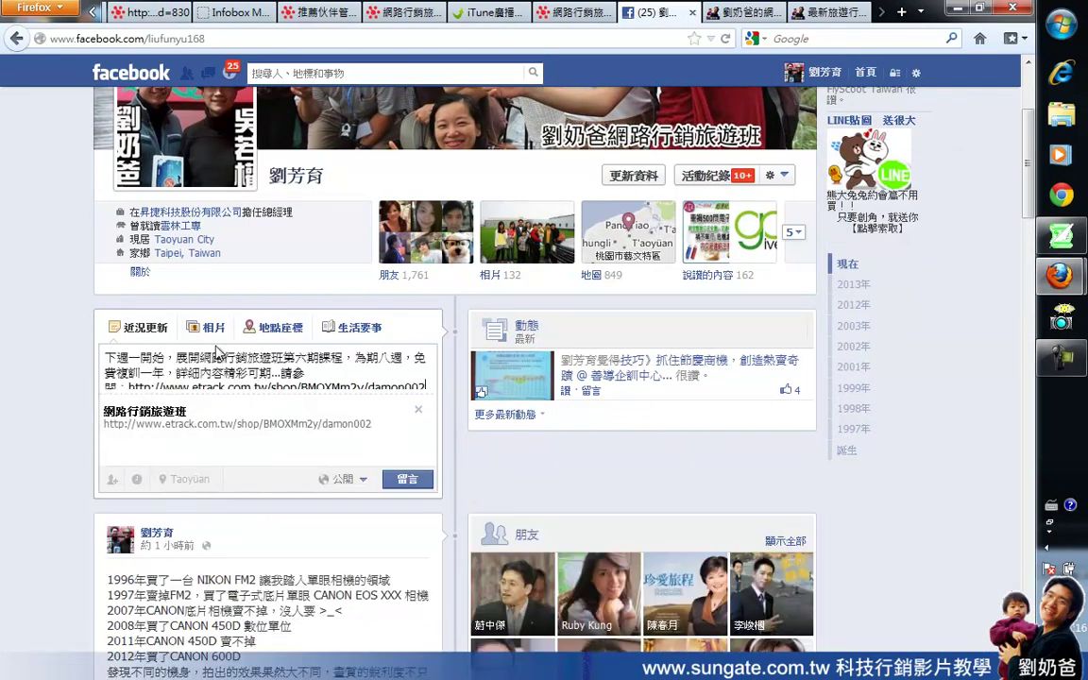
Step: Upload all.jpg from the Desktop as the post's photo
click(212, 329)
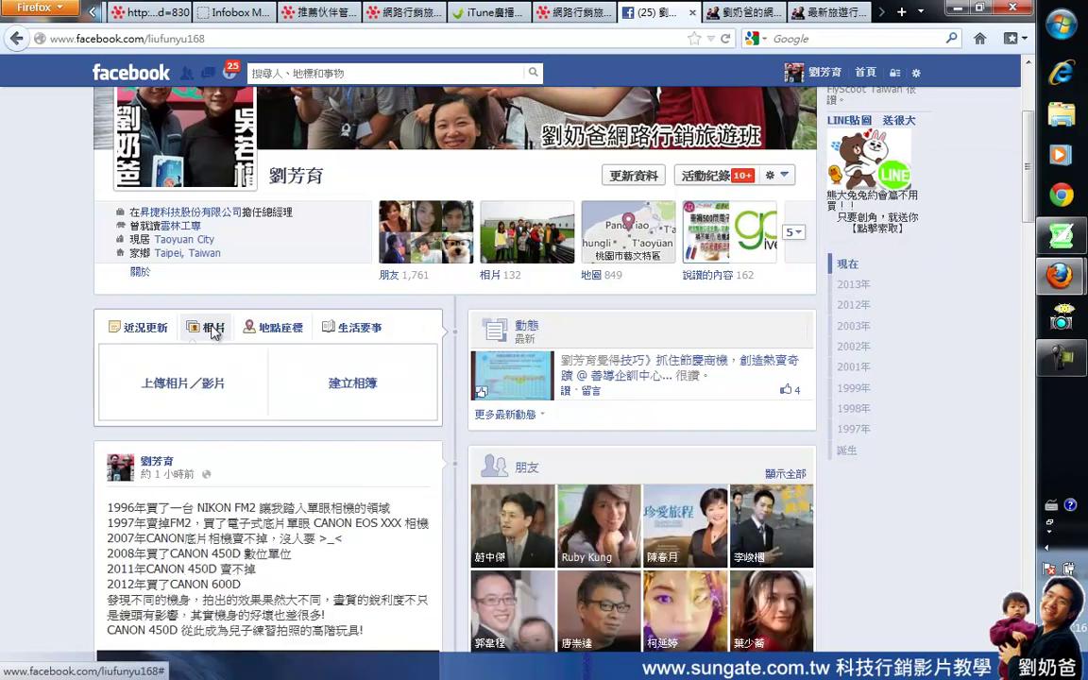
click(201, 388)
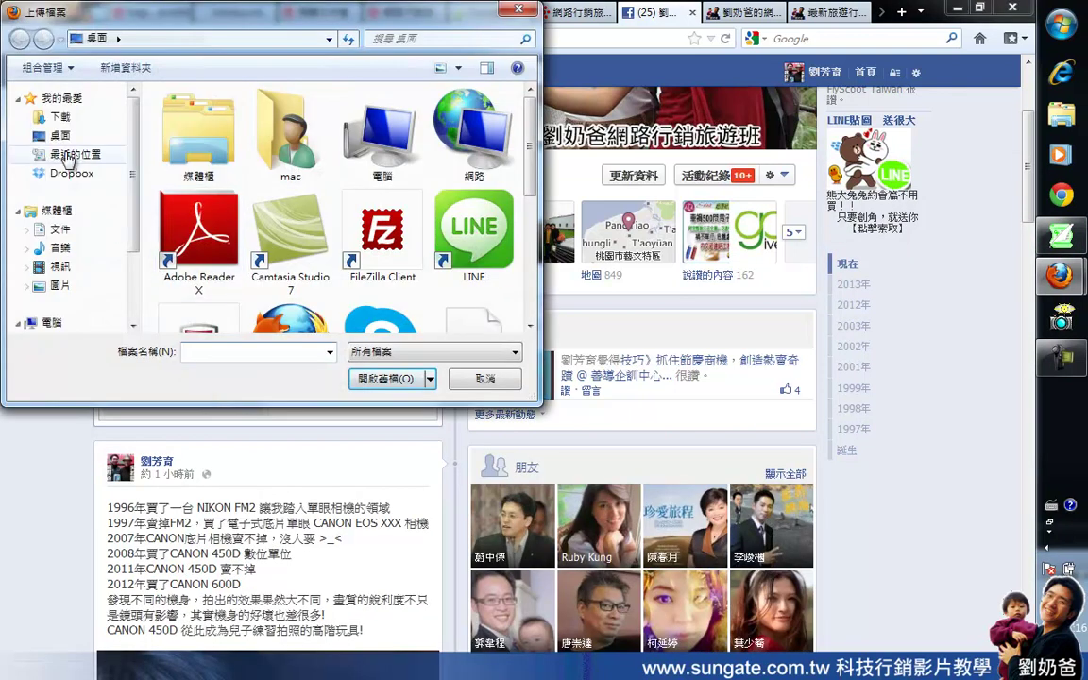
click(53, 138)
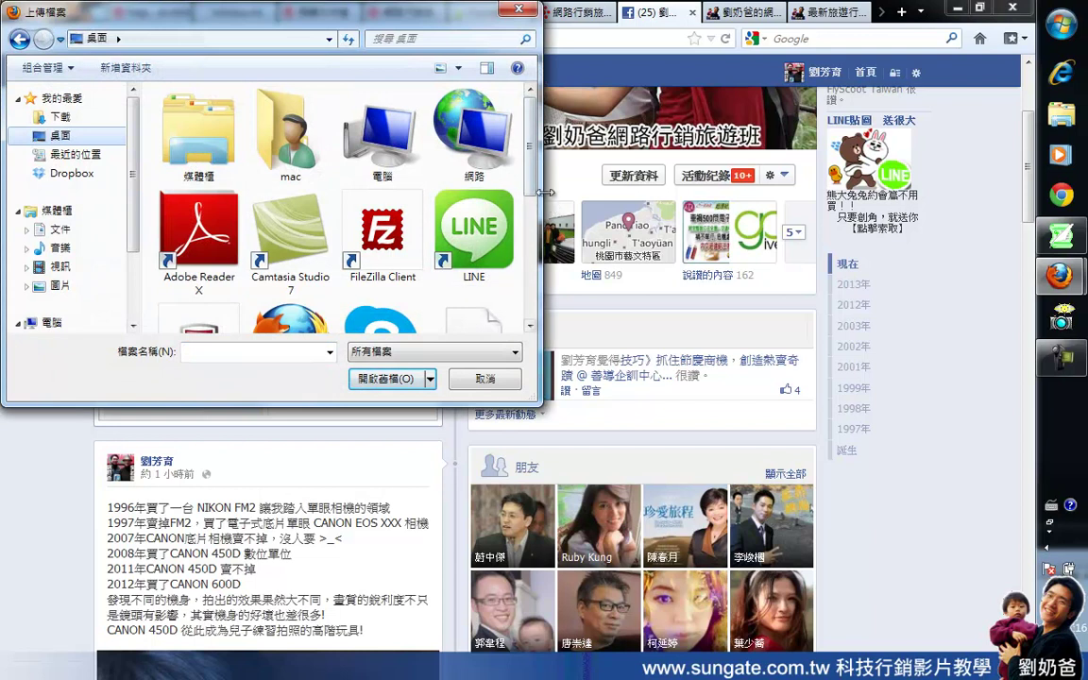
drag(531, 182, 507, 301)
double_click(205, 178)
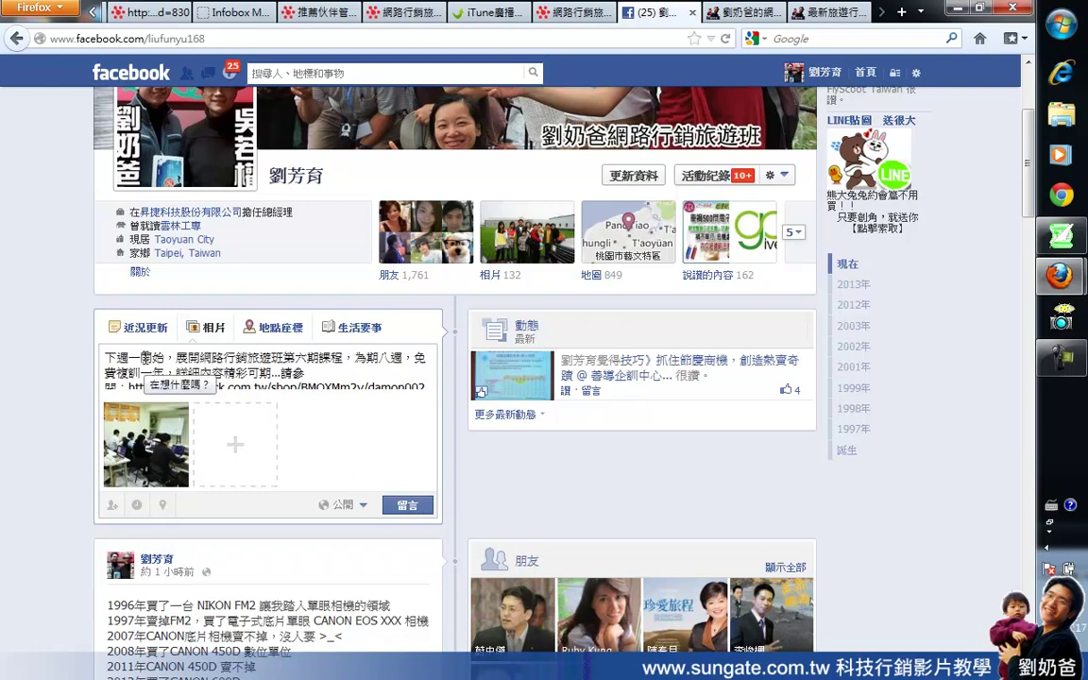
Step: Add '4/22' to the post, publish it with the photo, and open its eTrack link
click(144, 358)
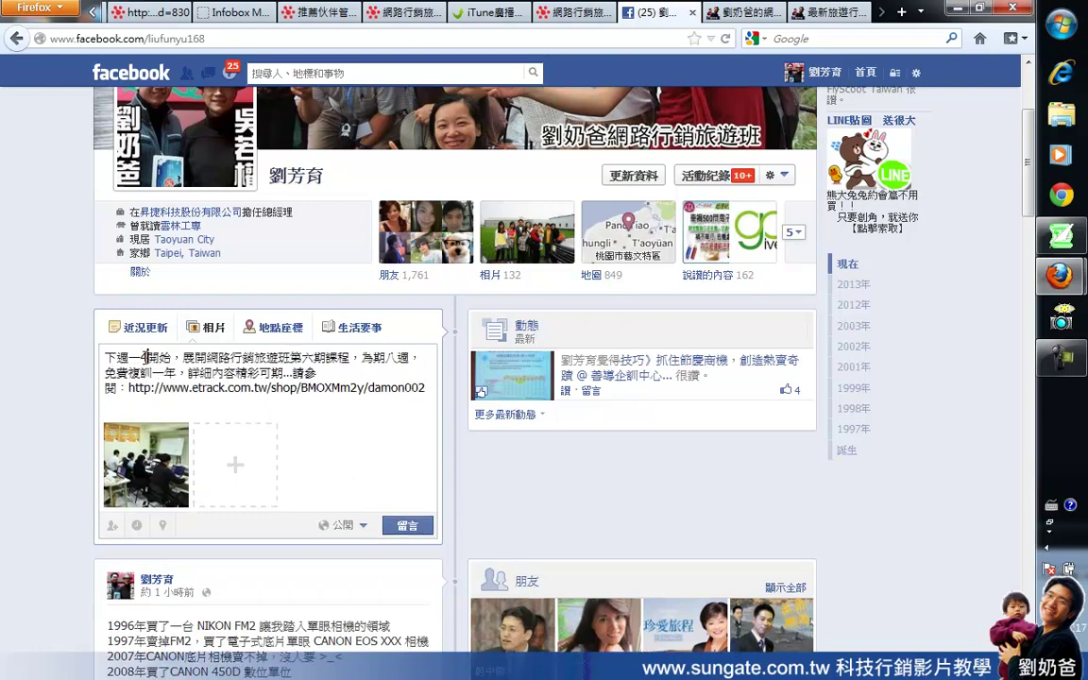
text(4/)
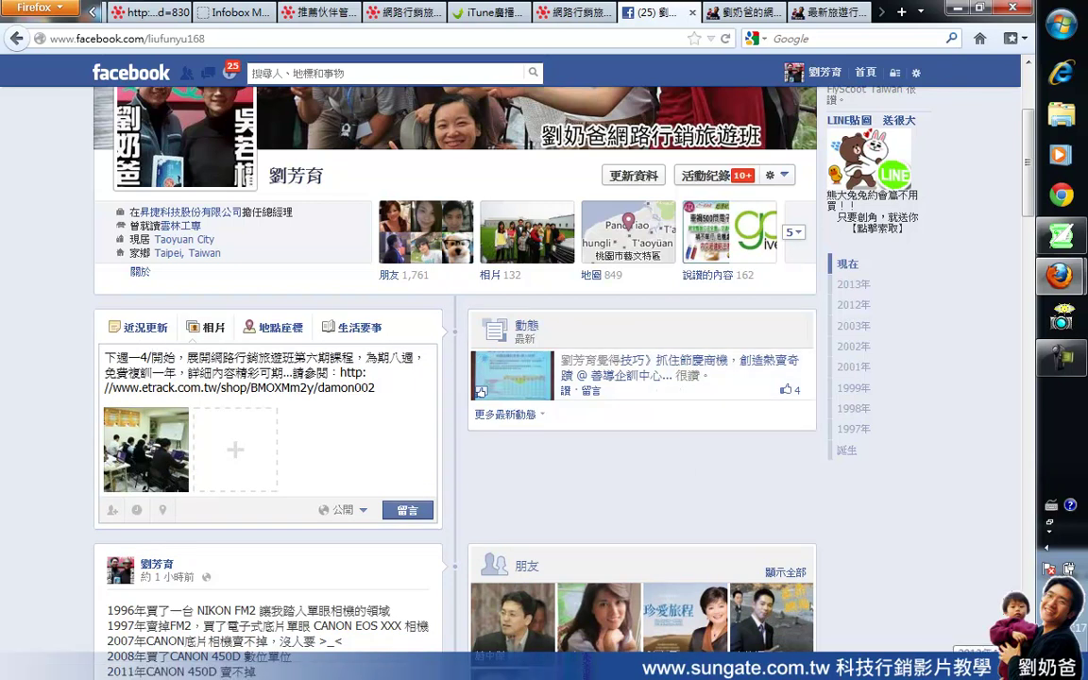
text(22)
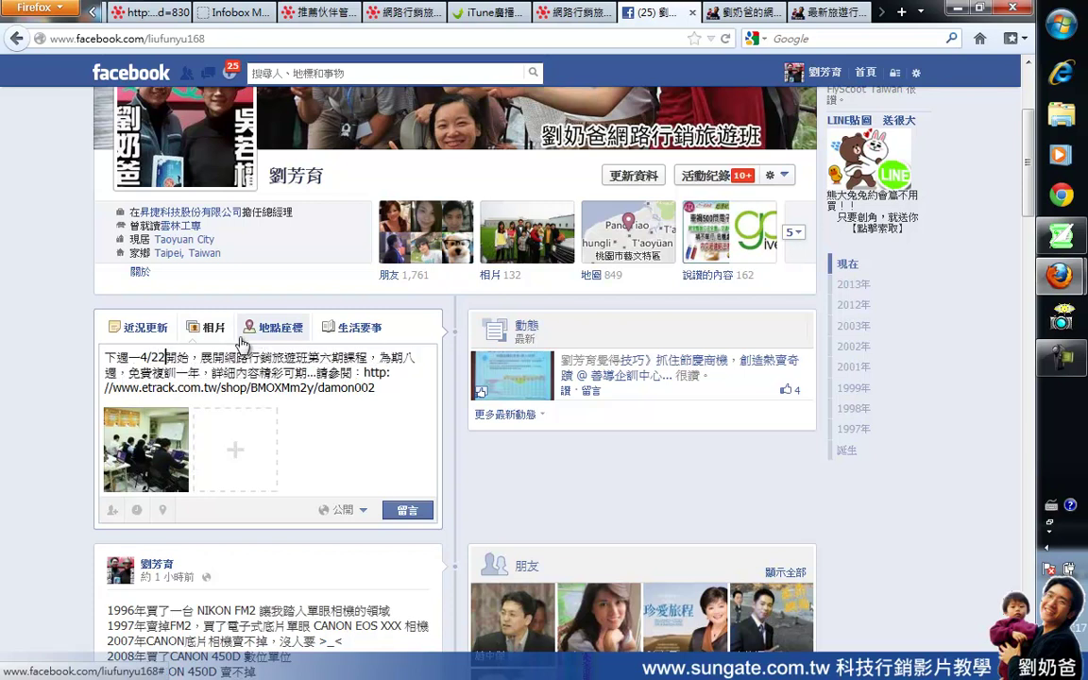
click(140, 357)
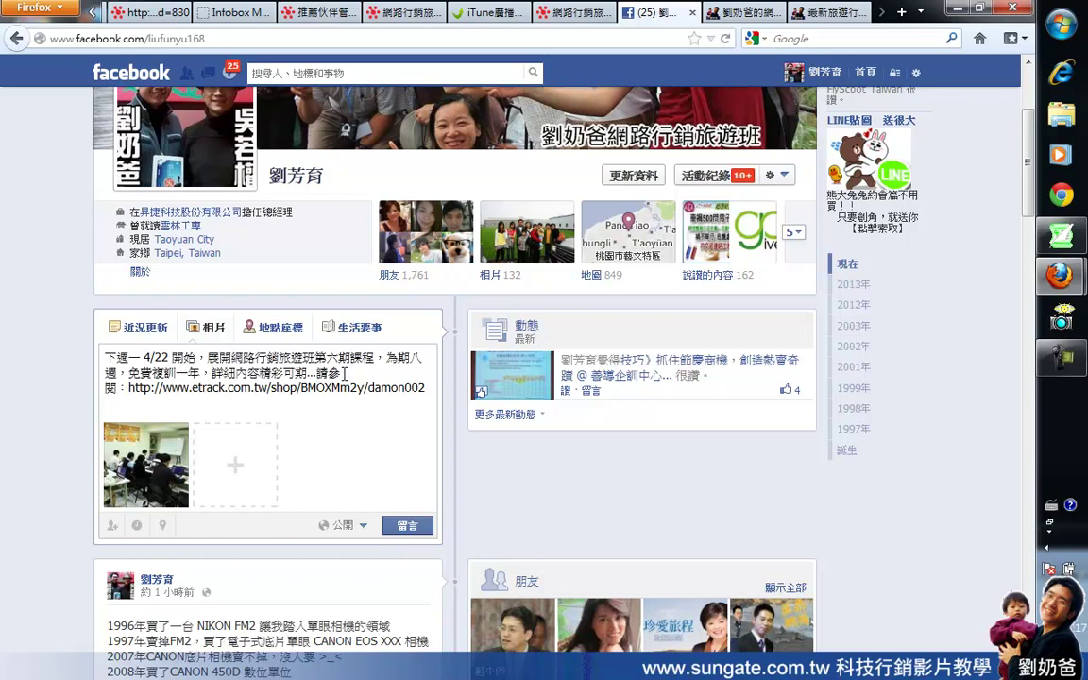
click(408, 527)
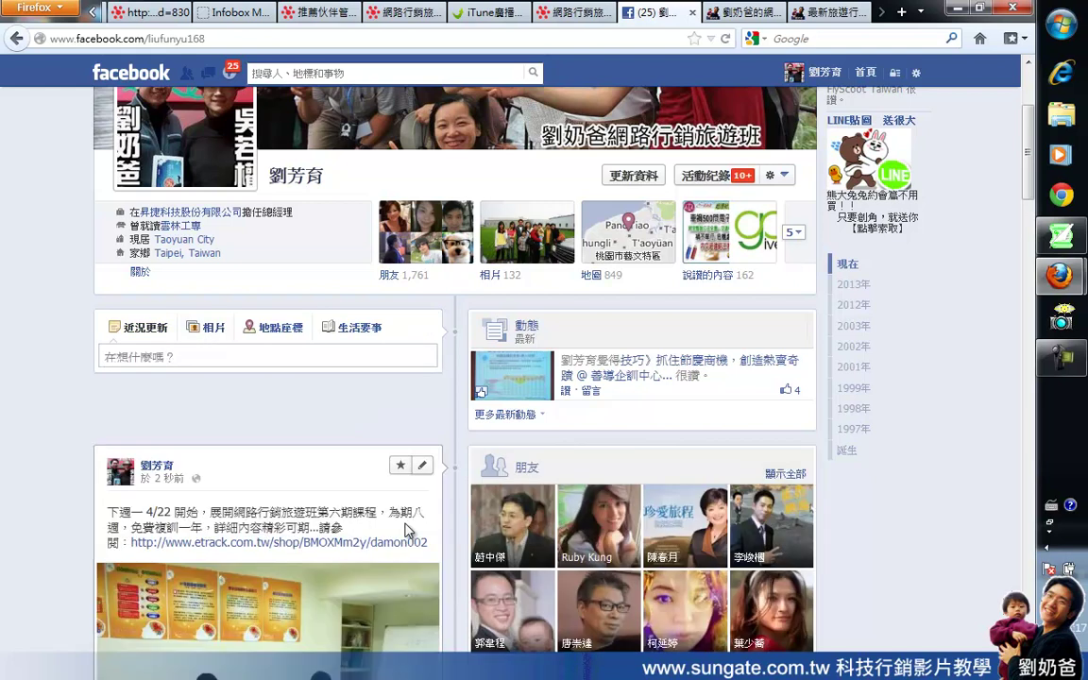
scroll(408, 529, down, 3)
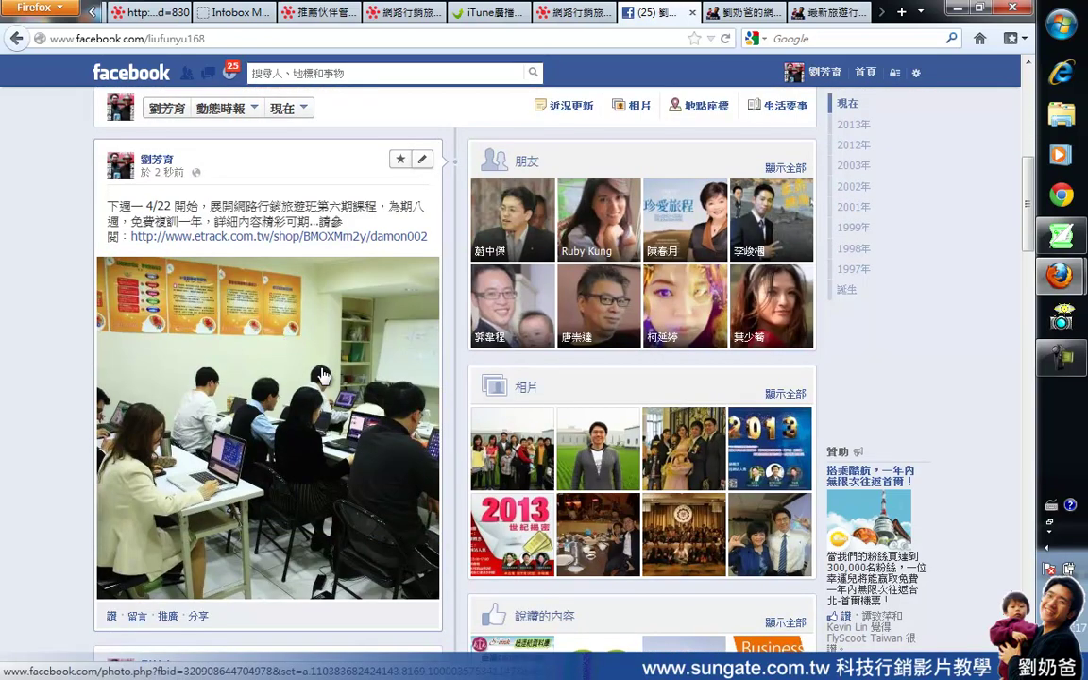
click(216, 237)
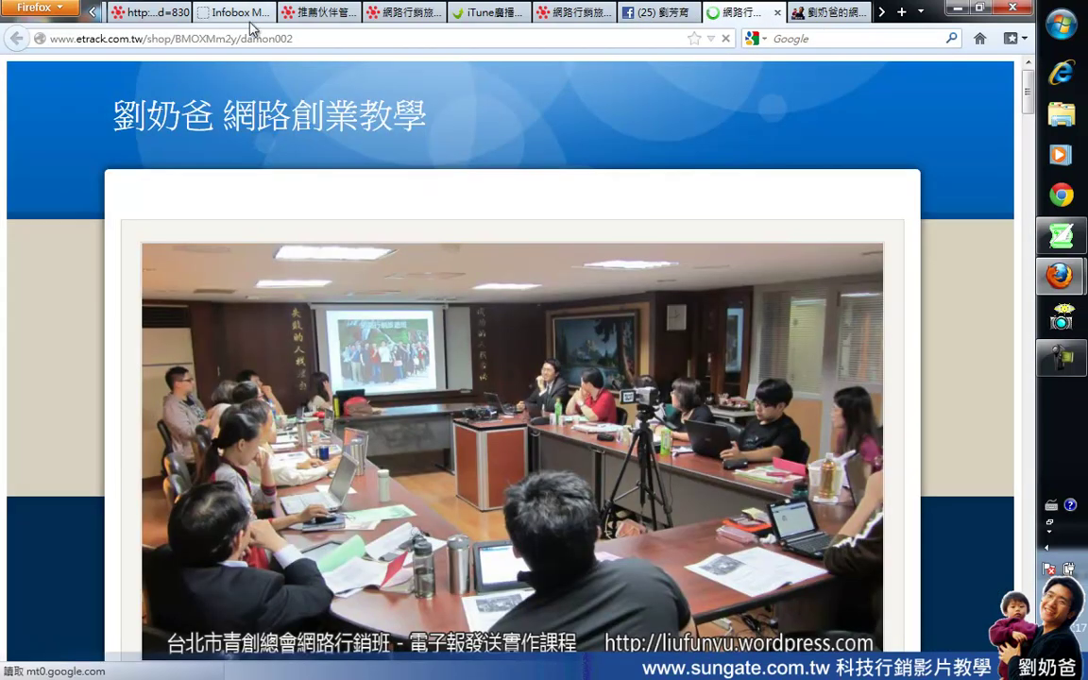
click(242, 39)
click(242, 39)
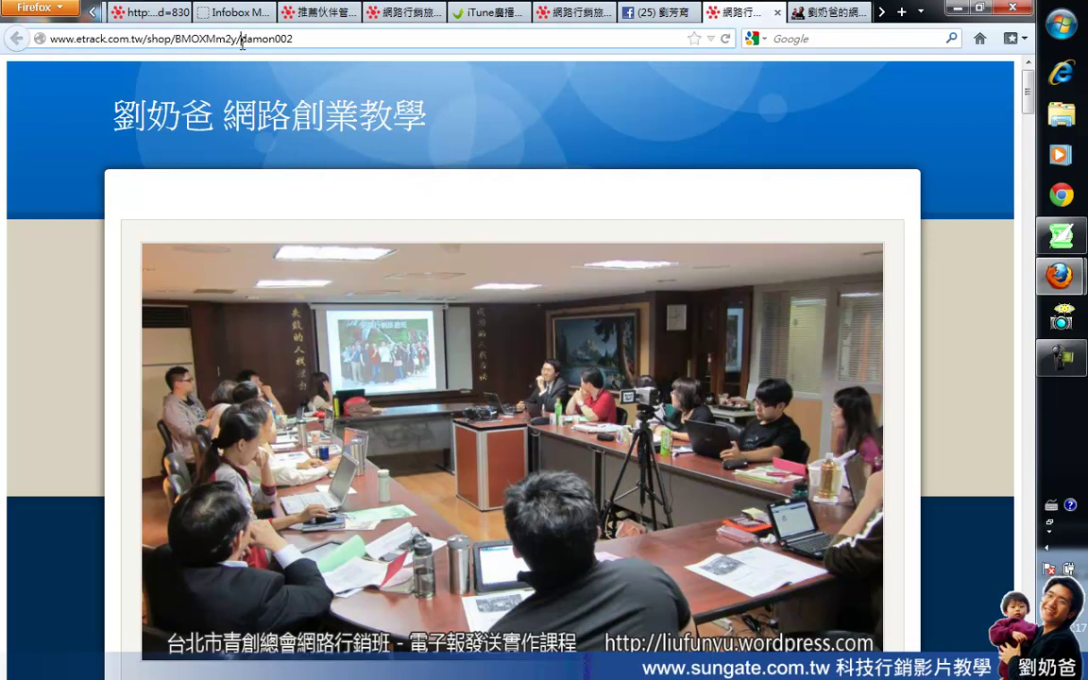
drag(241, 42, 306, 43)
click(317, 39)
scroll(552, 308, down, 10)
scroll(553, 304, down, 20)
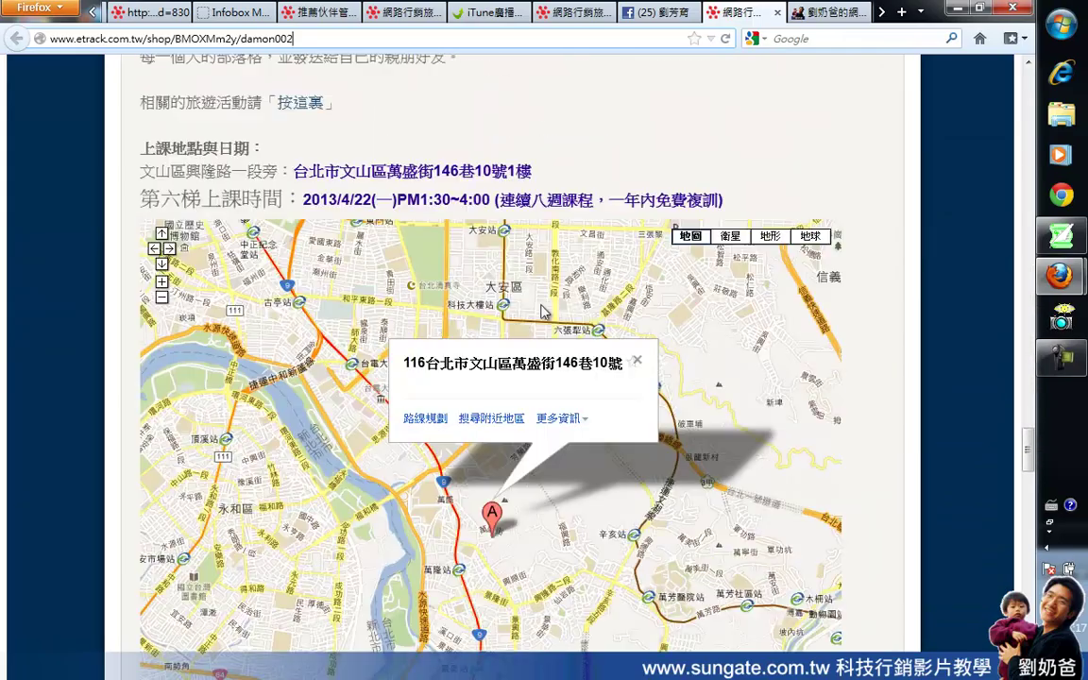
mouse_move(611, 437)
mouse_down()
mouse_move(788, 338)
mouse_move(605, 439)
mouse_up()
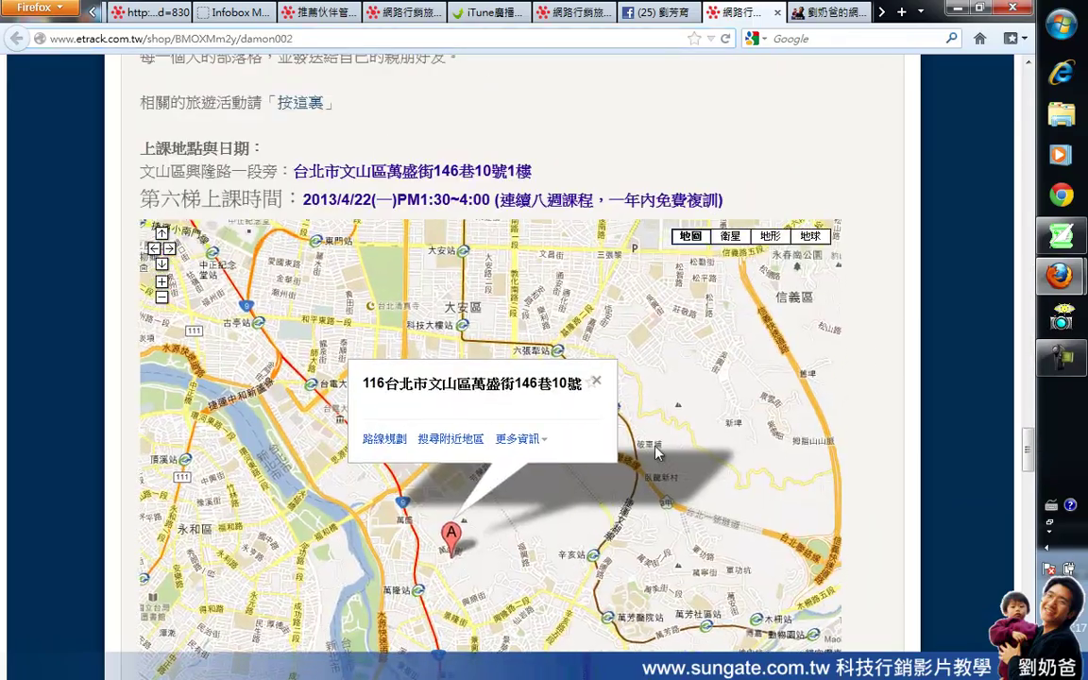
scroll(661, 415, down, 9)
scroll(724, 387, down, 15)
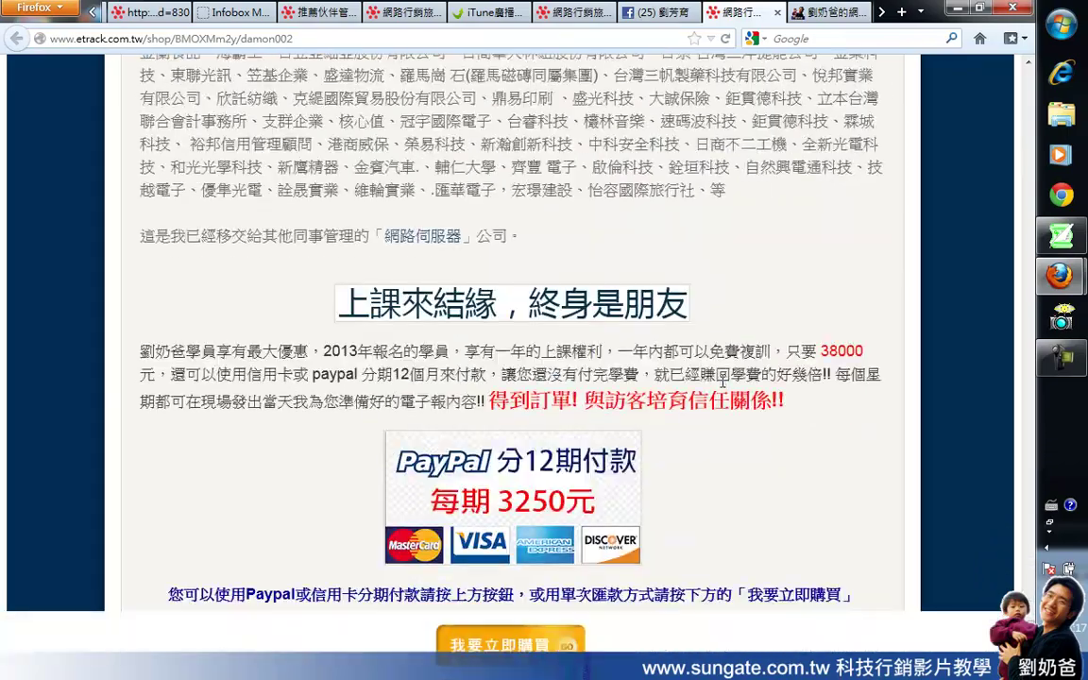
scroll(722, 387, up, 5)
scroll(724, 384, up, 20)
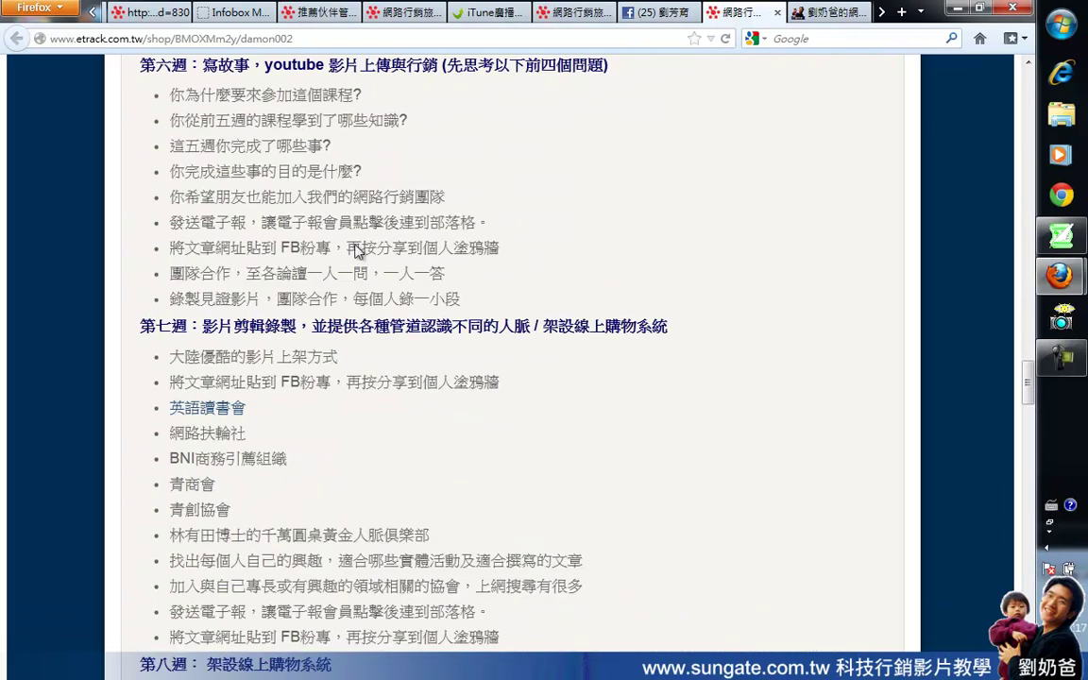
Step: Switch to the partner management system and reload the referred-products list
click(648, 15)
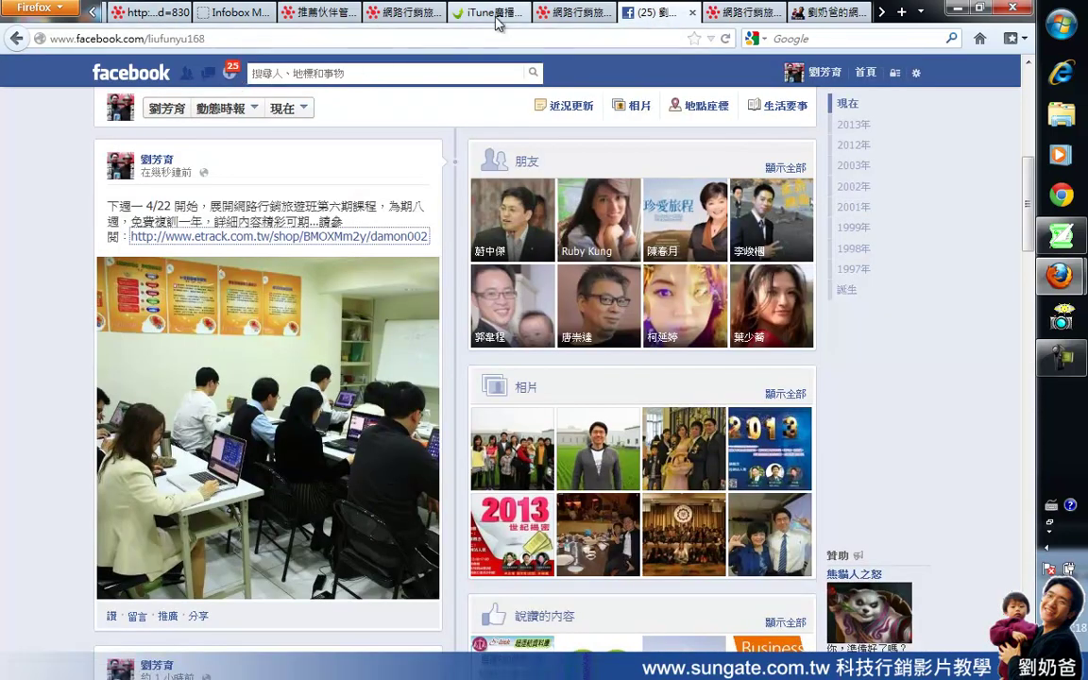
click(411, 13)
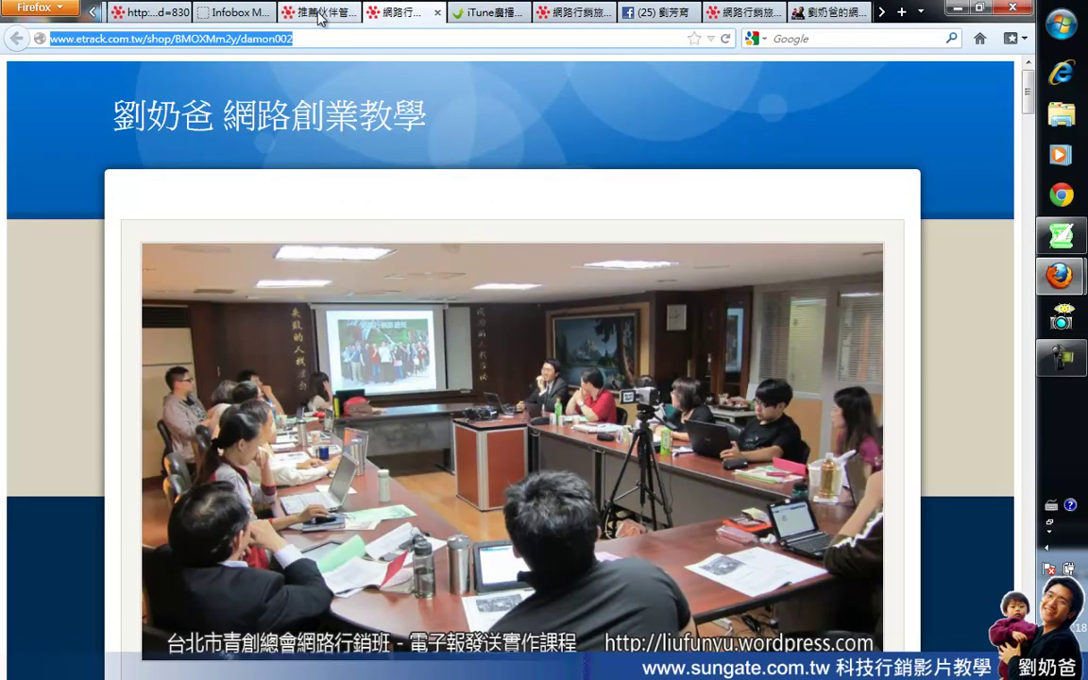
click(319, 13)
click(35, 140)
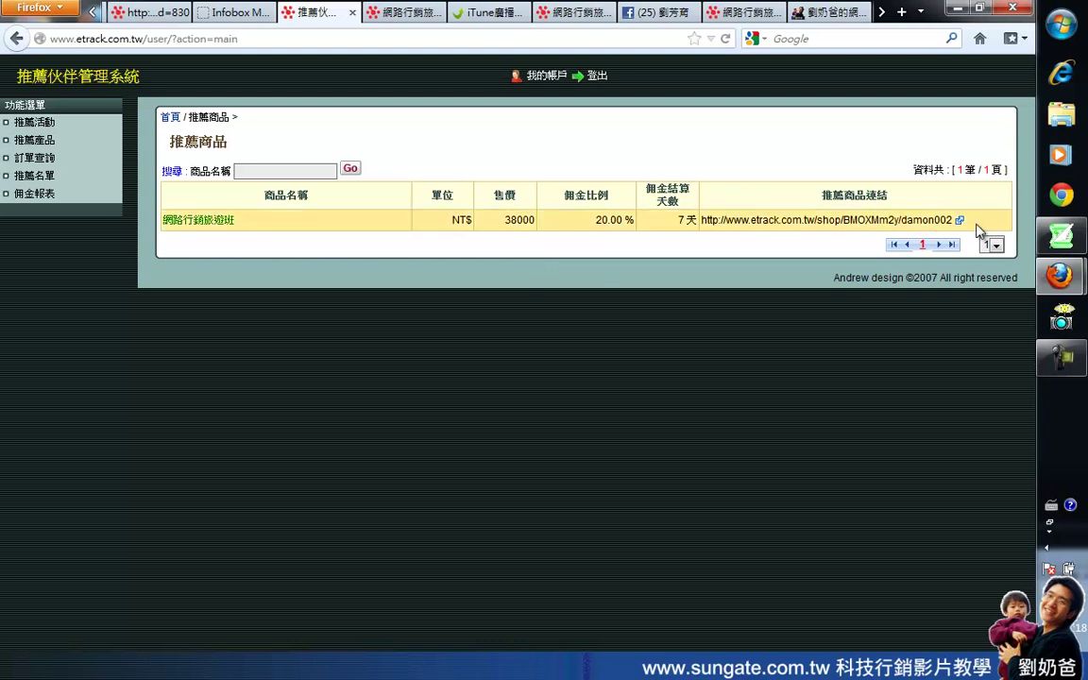
Step: Scroll through the course page again, then cycle tabs back to the partner system
click(570, 13)
scroll(577, 238, down, 15)
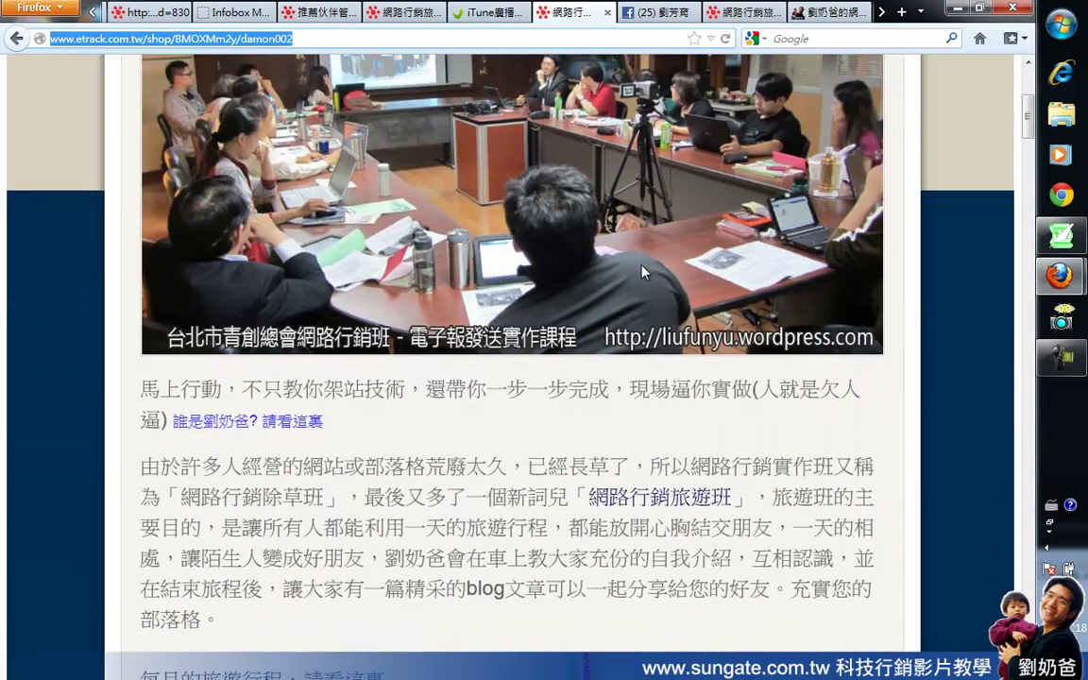
scroll(641, 272, down, 4)
scroll(641, 269, up, 5)
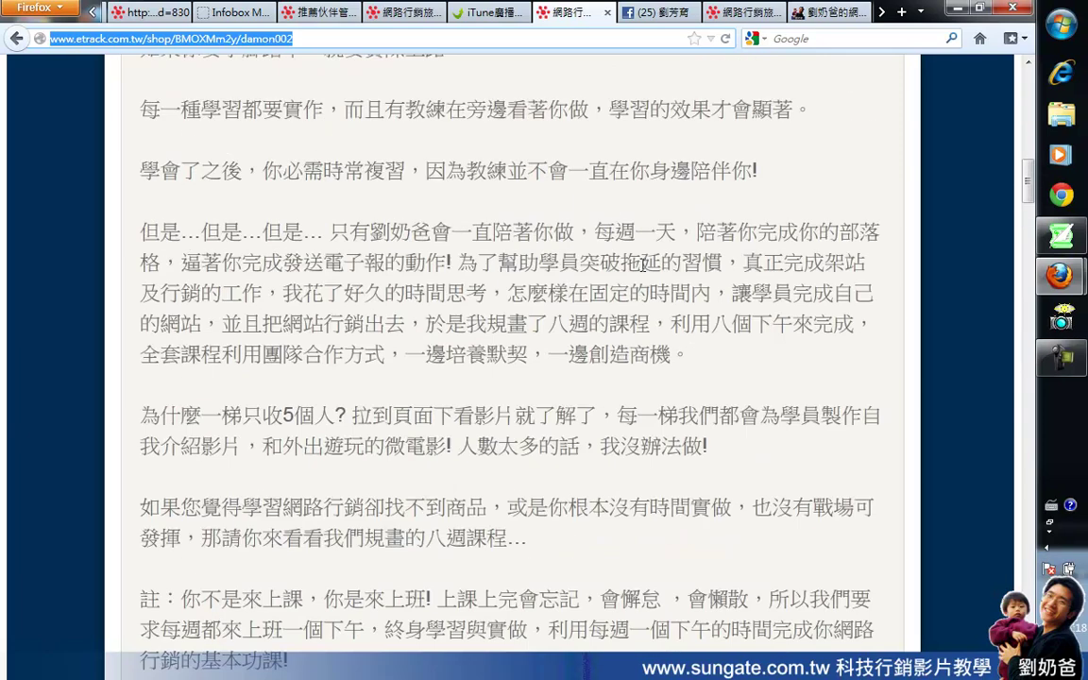
scroll(641, 269, up, 5)
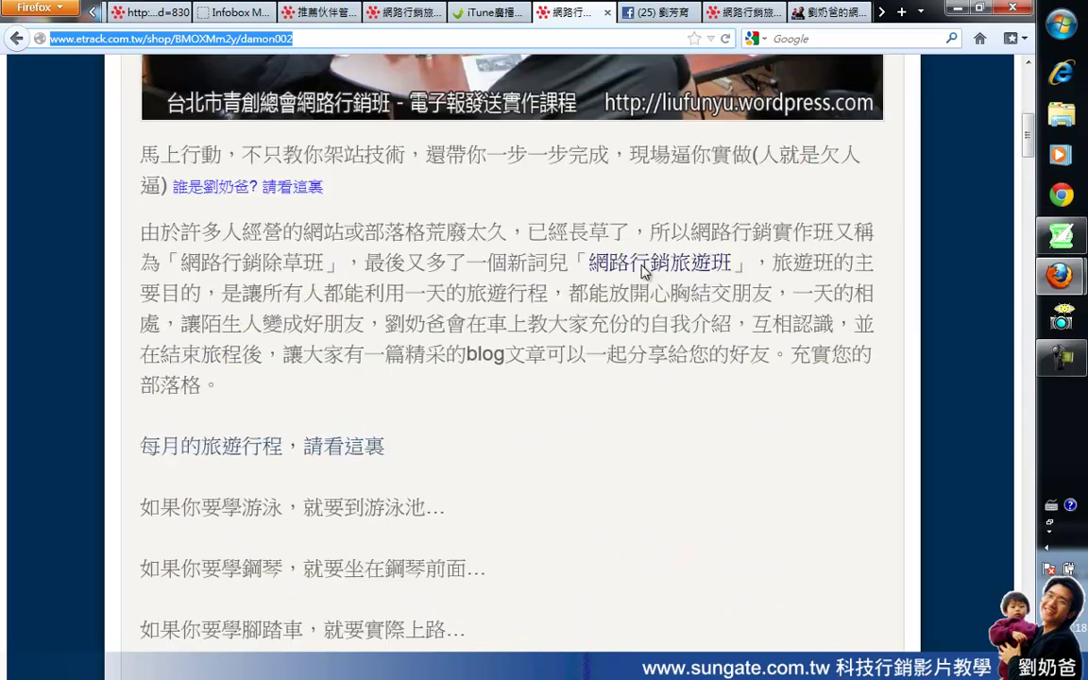
scroll(642, 272, up, 10)
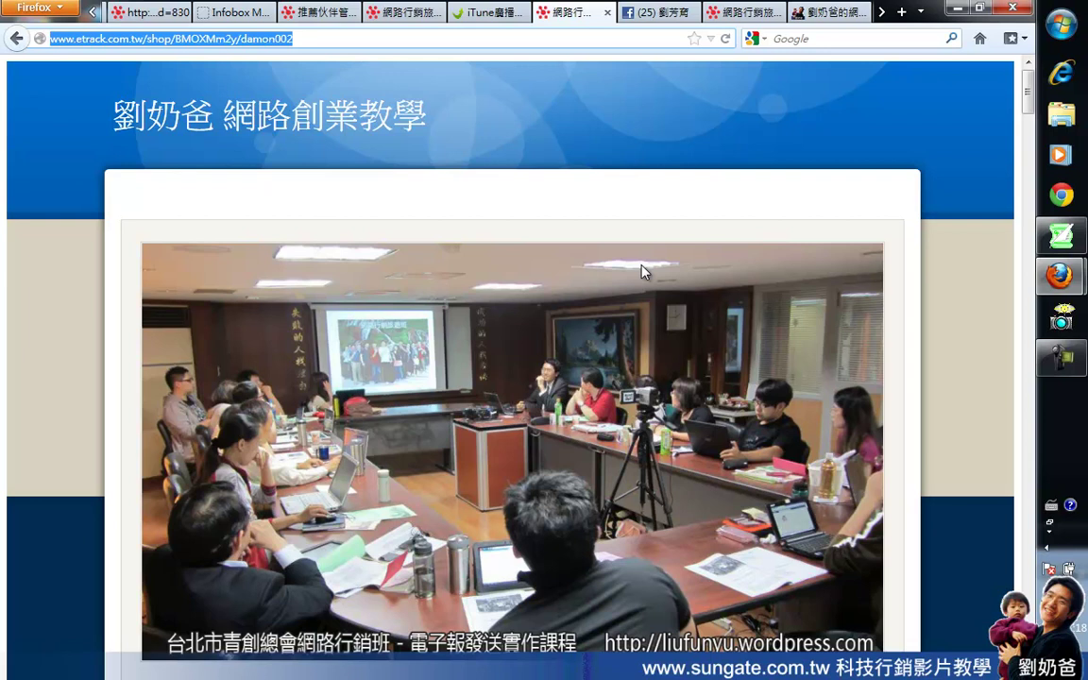
click(151, 14)
click(215, 15)
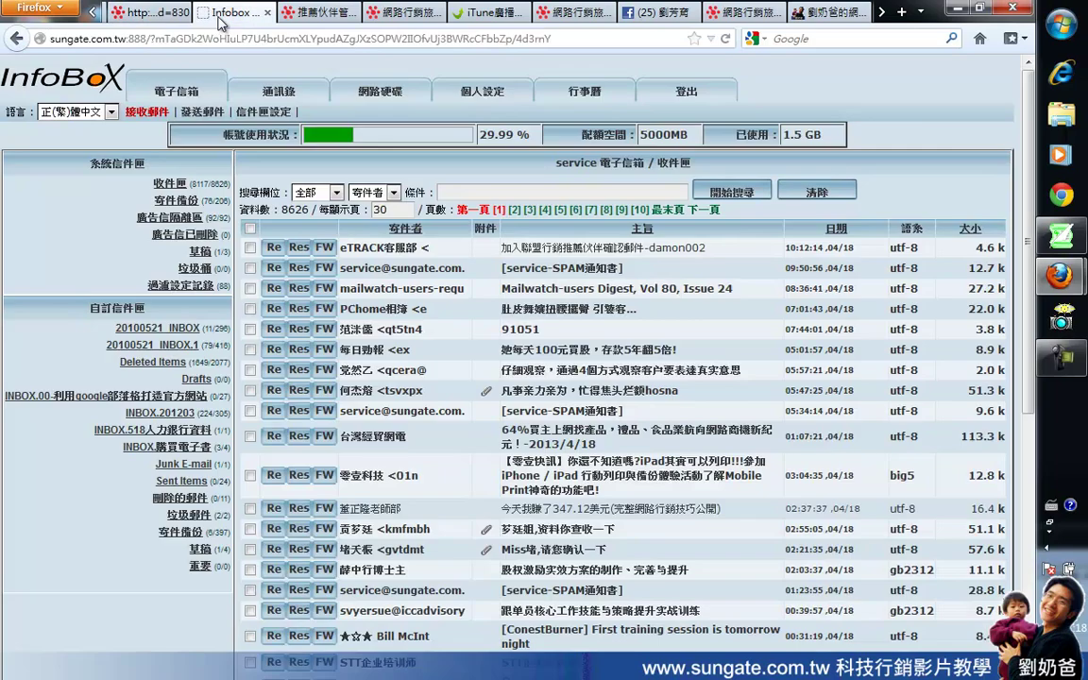
click(573, 13)
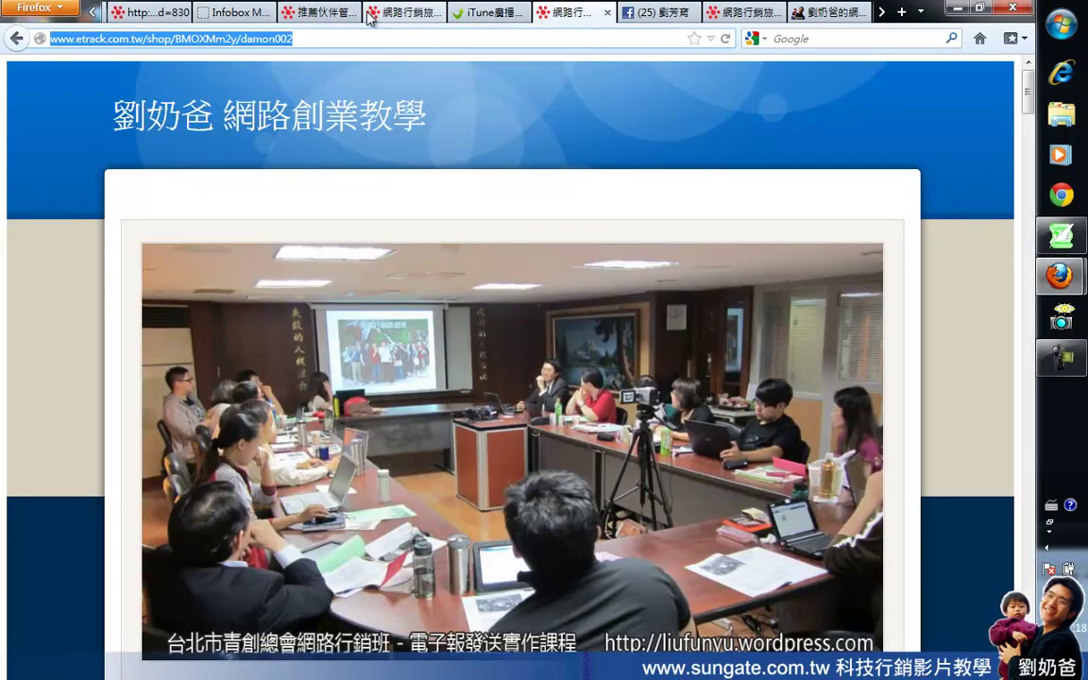
click(321, 12)
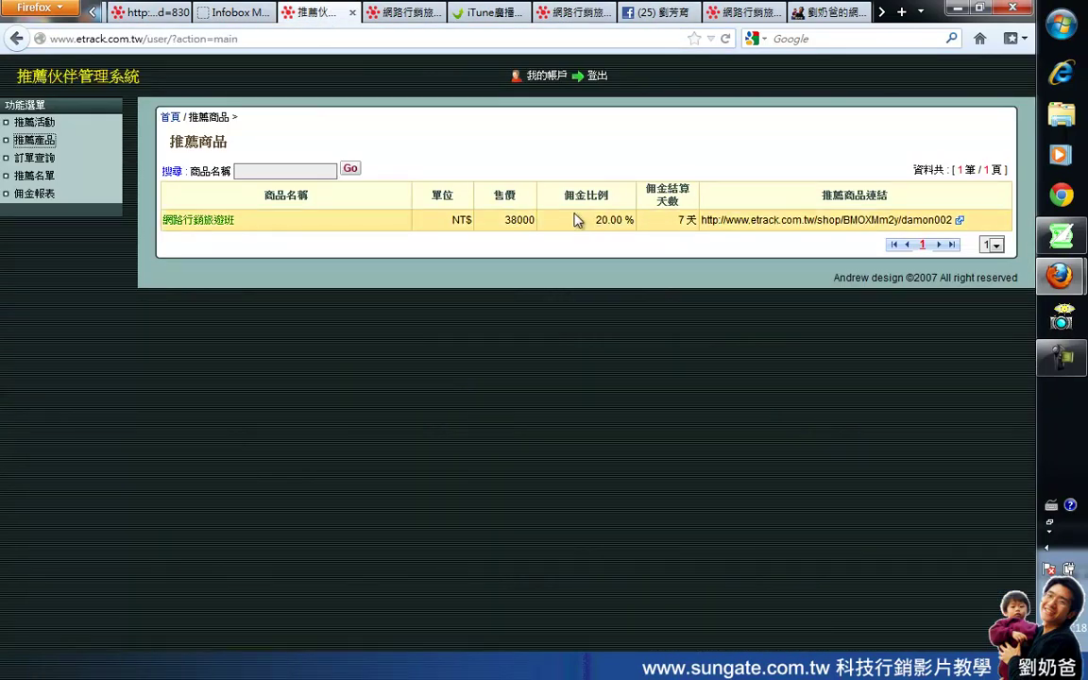
Step: Highlight the 38000 price and 20.00 % commission, then open the 訂單查詢 order search
drag(594, 220, 635, 220)
double_click(506, 219)
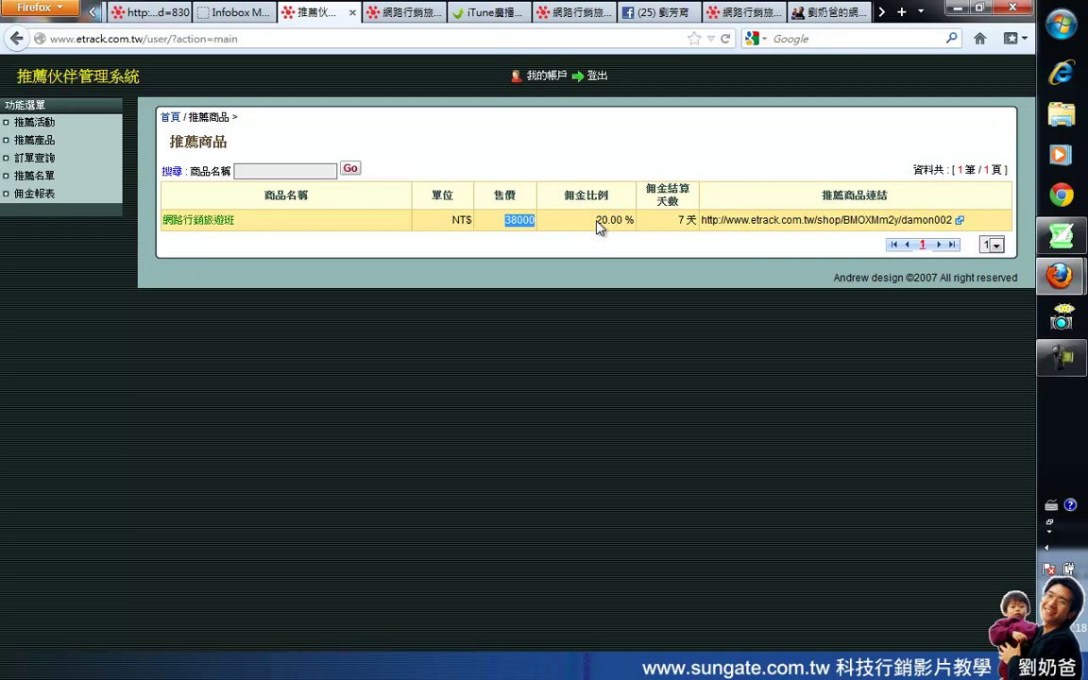
drag(596, 220, 609, 222)
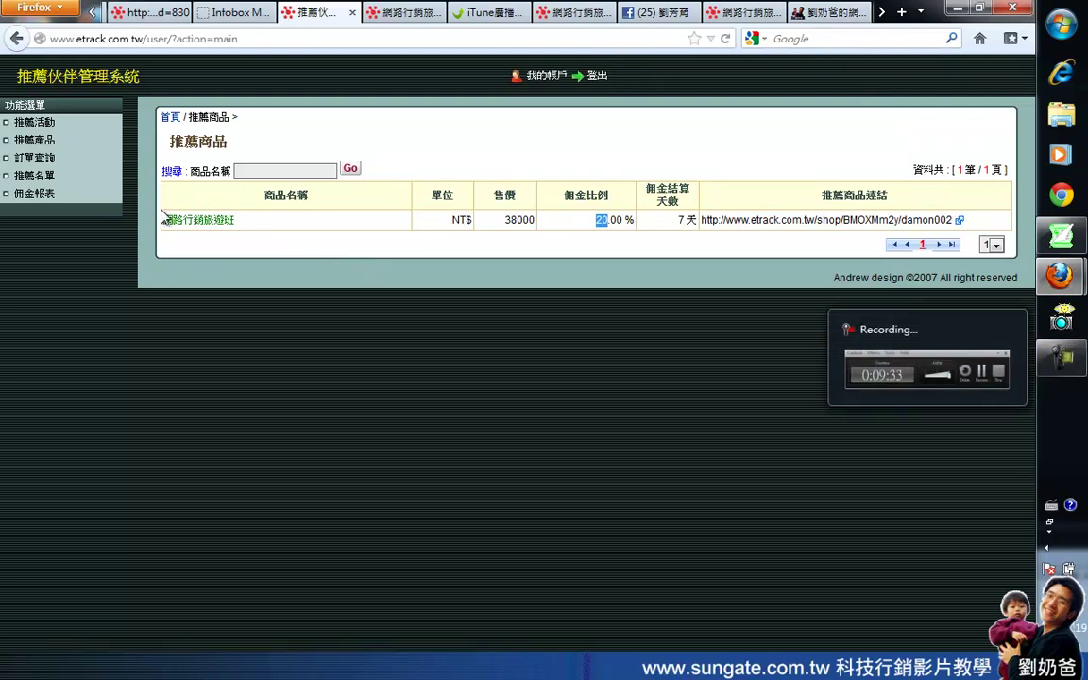
click(40, 159)
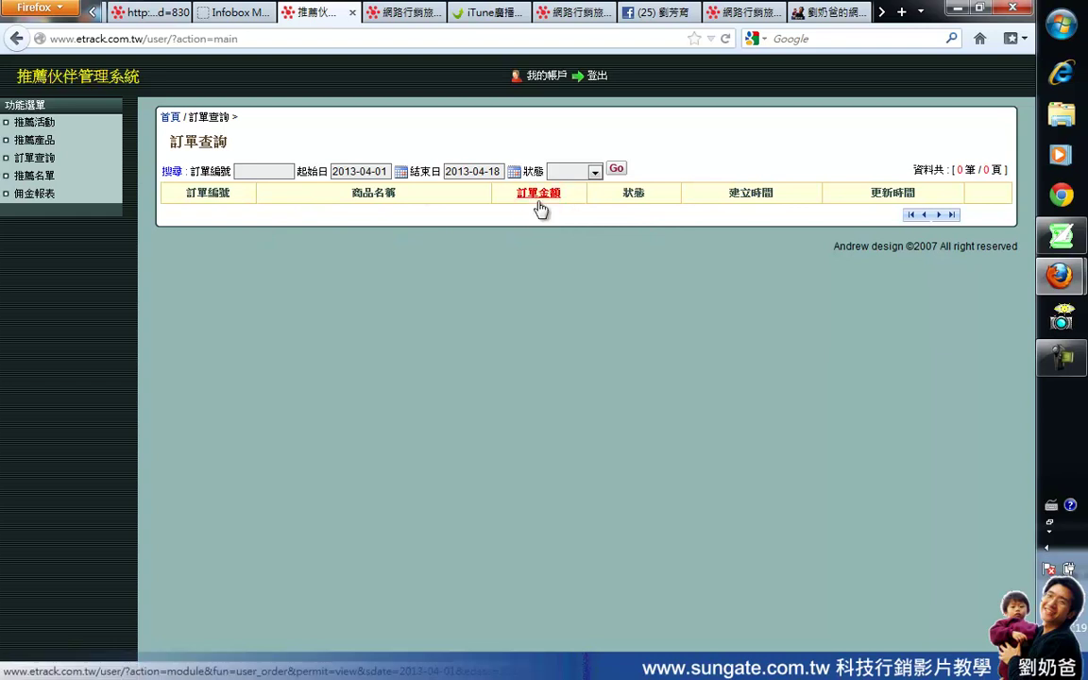
Step: Review the 佣金報表 commission report, then view the empty 推薦名單 referral list (0 records)
click(47, 194)
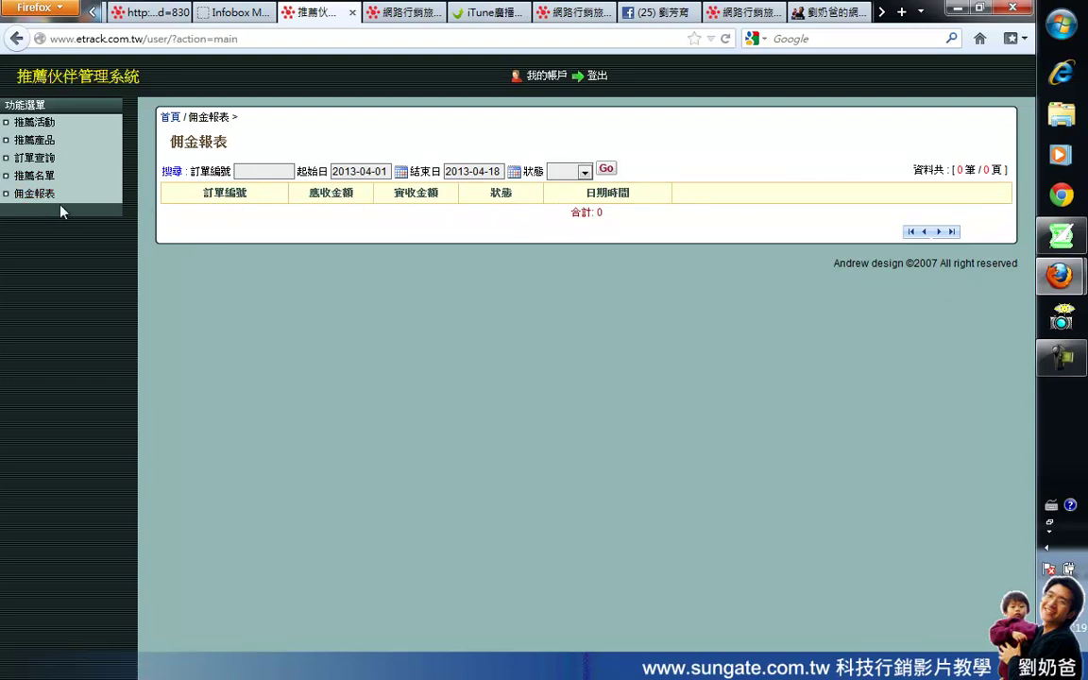
click(33, 177)
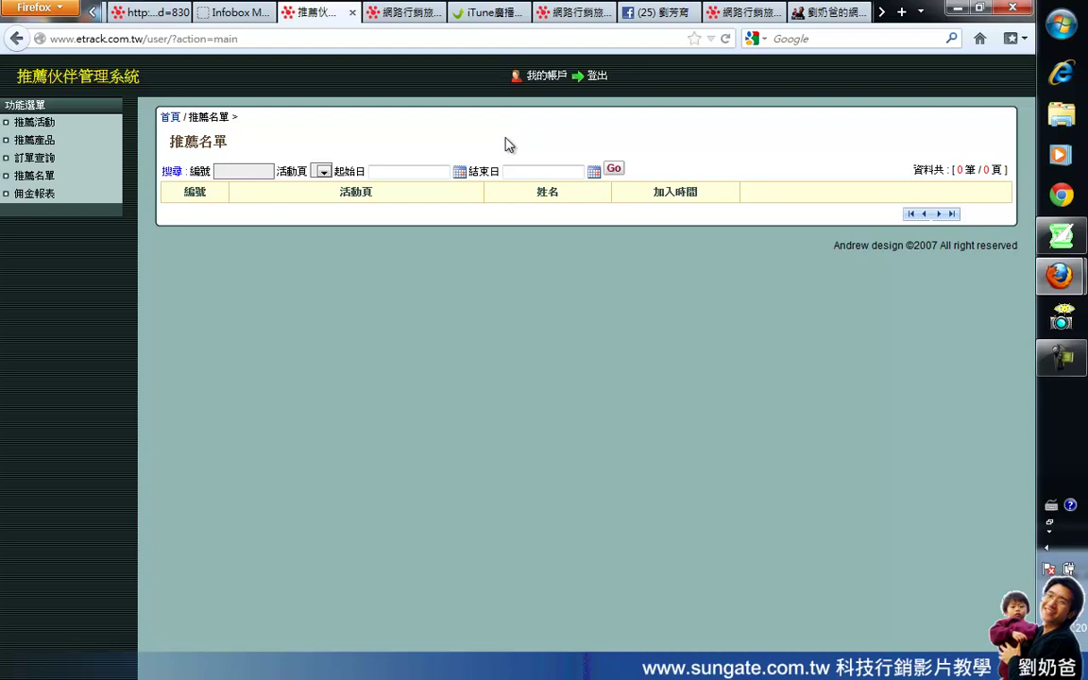
Step: In 我的帳戶's 匯款資訊 box, enter 合作金庫 bank code 006 and the account holder's name
click(536, 81)
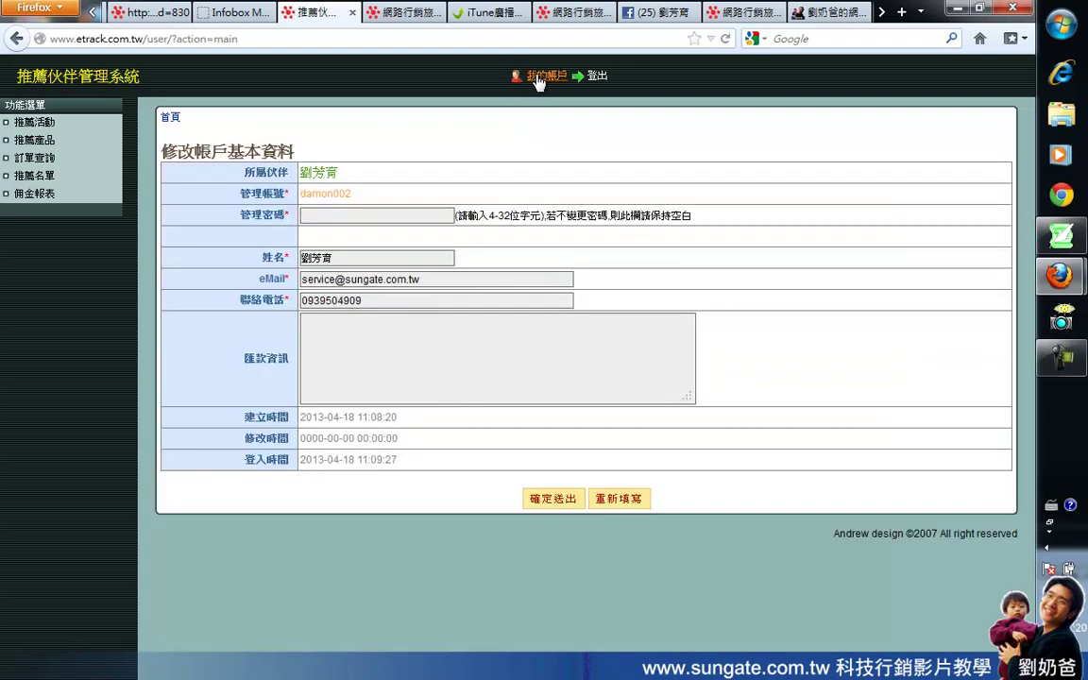
click(341, 340)
key(BackSpace)
key(BackSpace)
key(BackSpace)
key(ctrl+space)
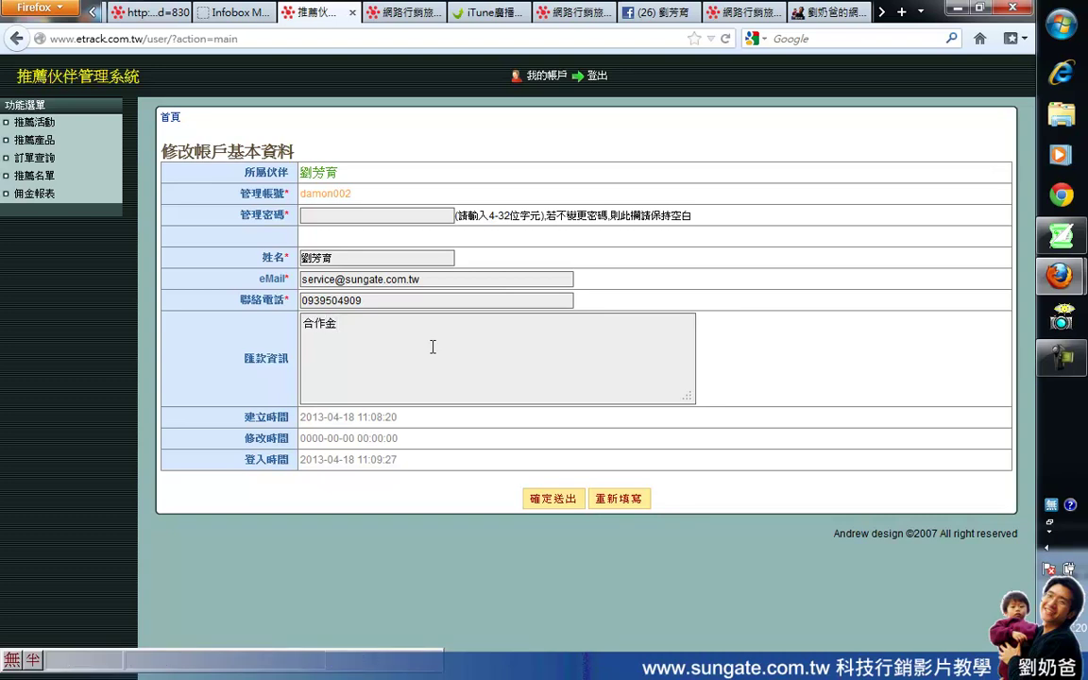
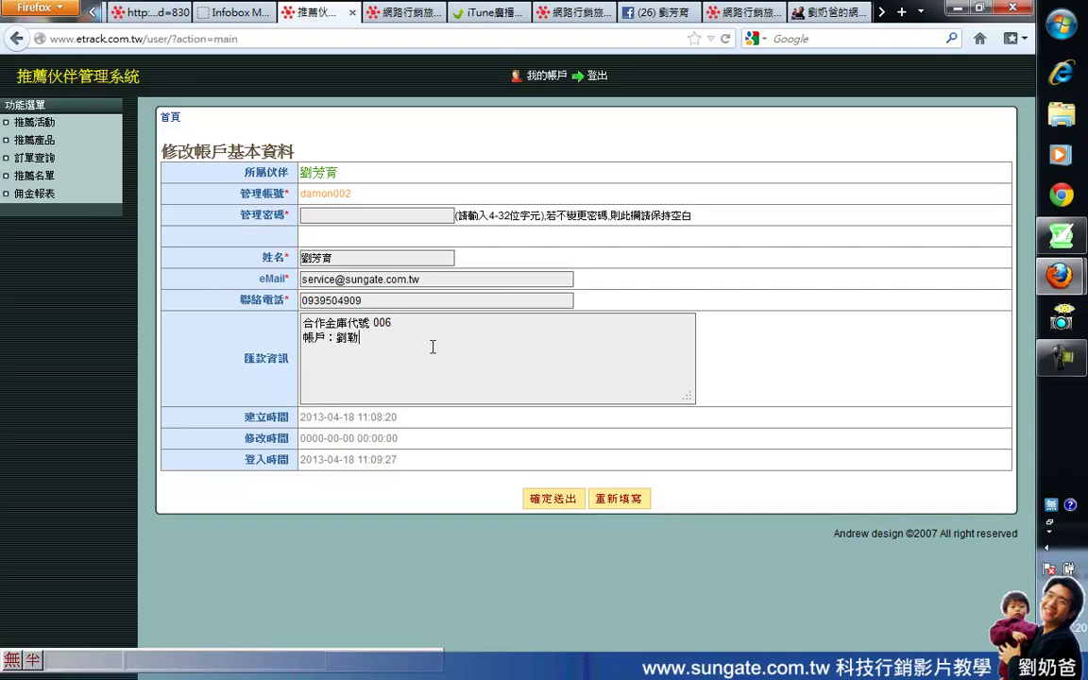
Step: Add the bank account number on a new line of the remittance info
key(Return)
text(帳儘)
key(BackSpace)
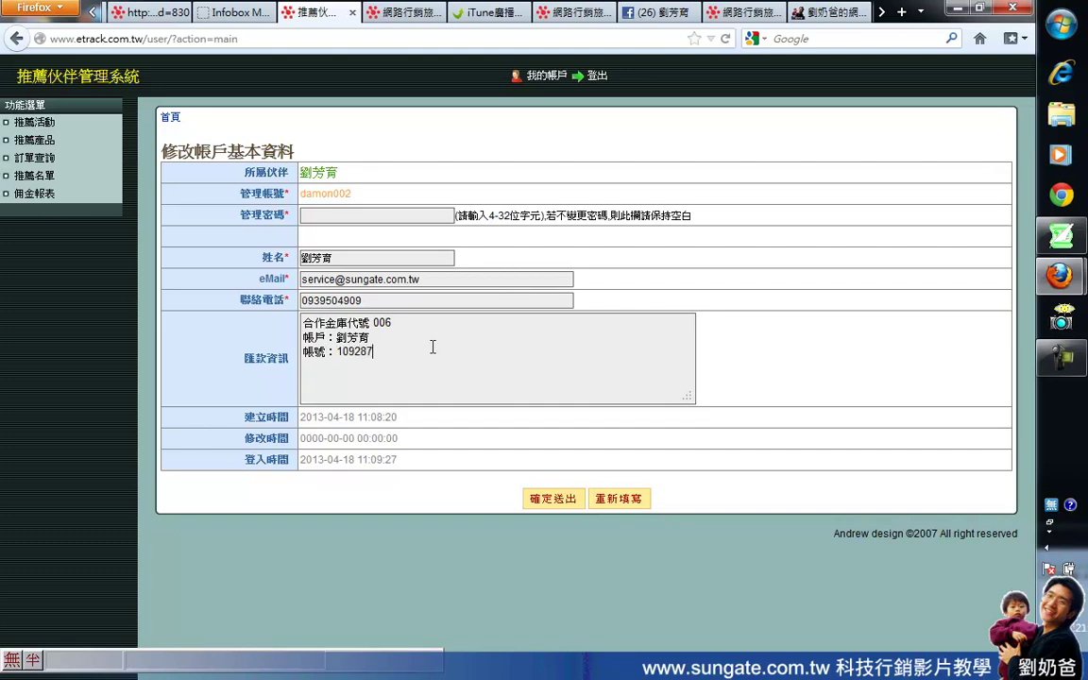
Step: Save the updated remittance info with 確定送出, confirmed by 修改成功
key(ctrl+a)
click(428, 350)
click(555, 500)
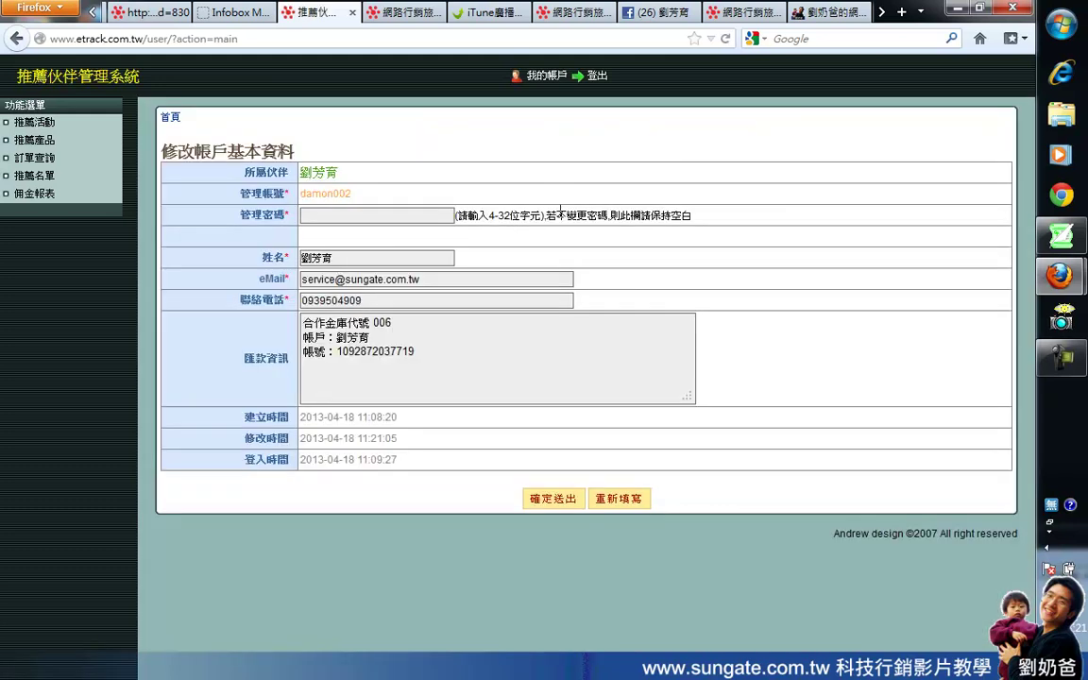
click(402, 344)
key(ctrl+a)
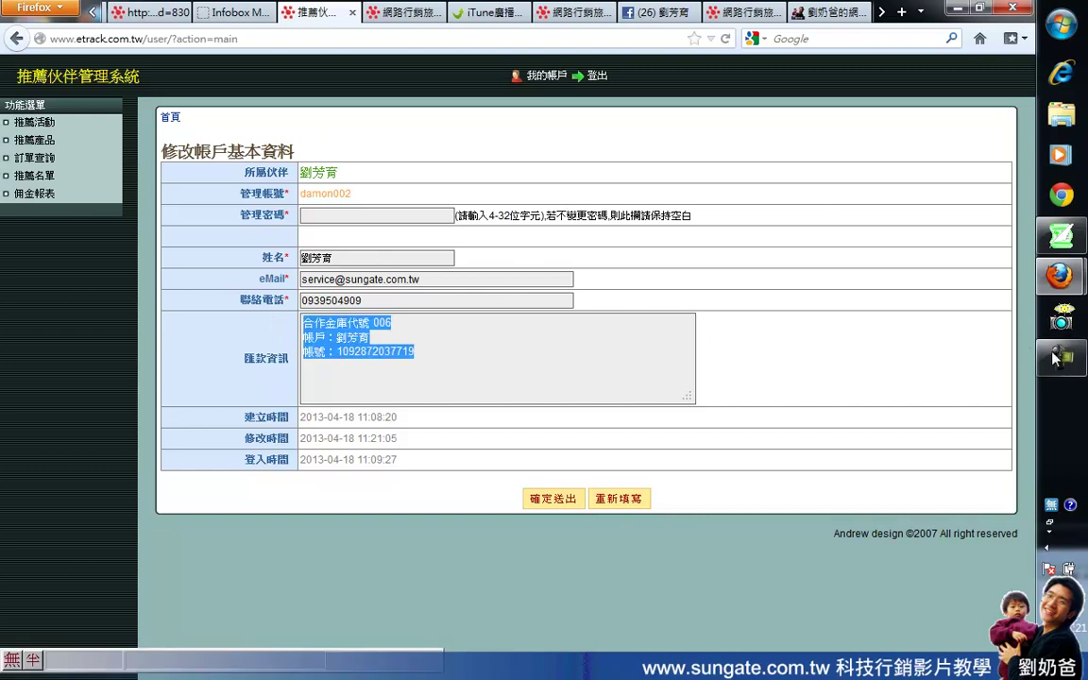
mouse_move(1055, 363)
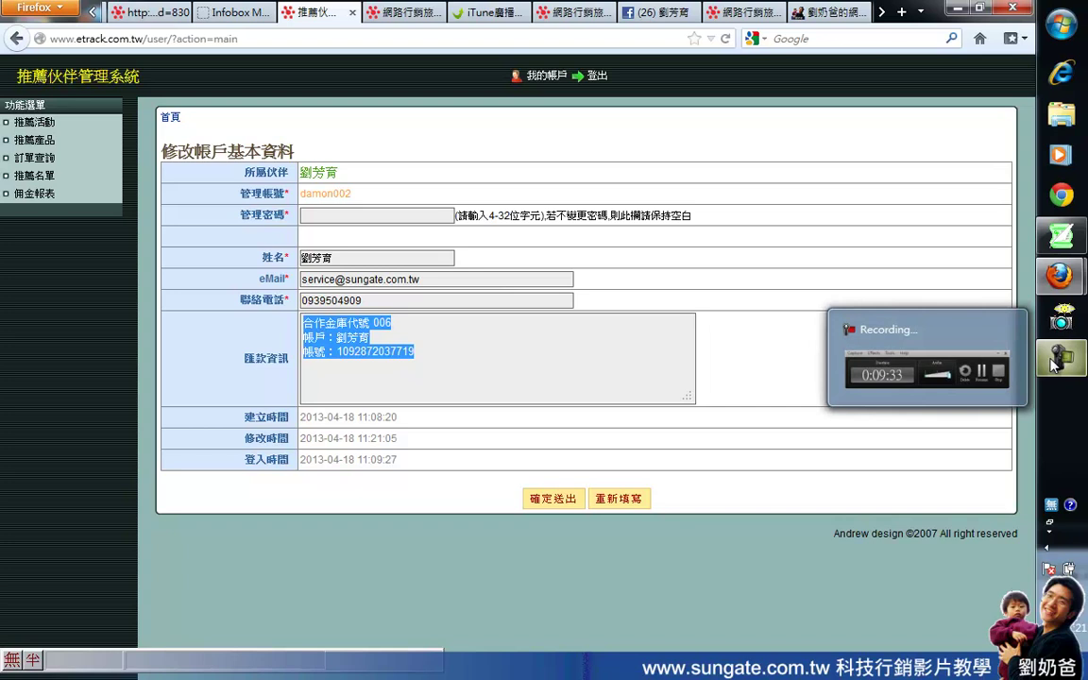